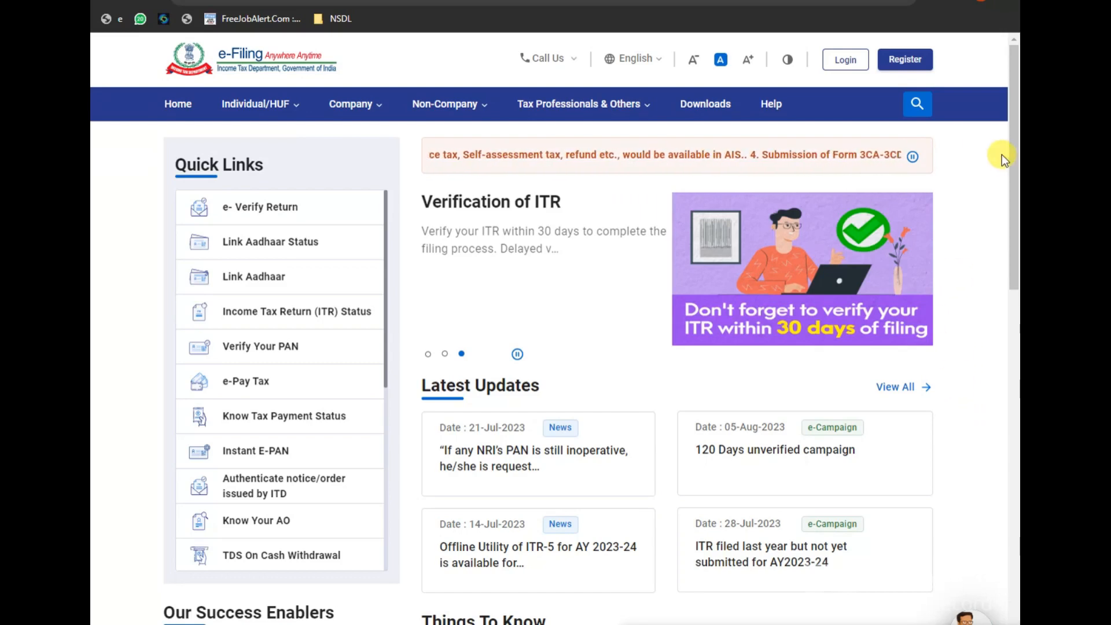
Step: Log in to the e-Filing portal with the PAN/User ID and account password
left_click(845, 61)
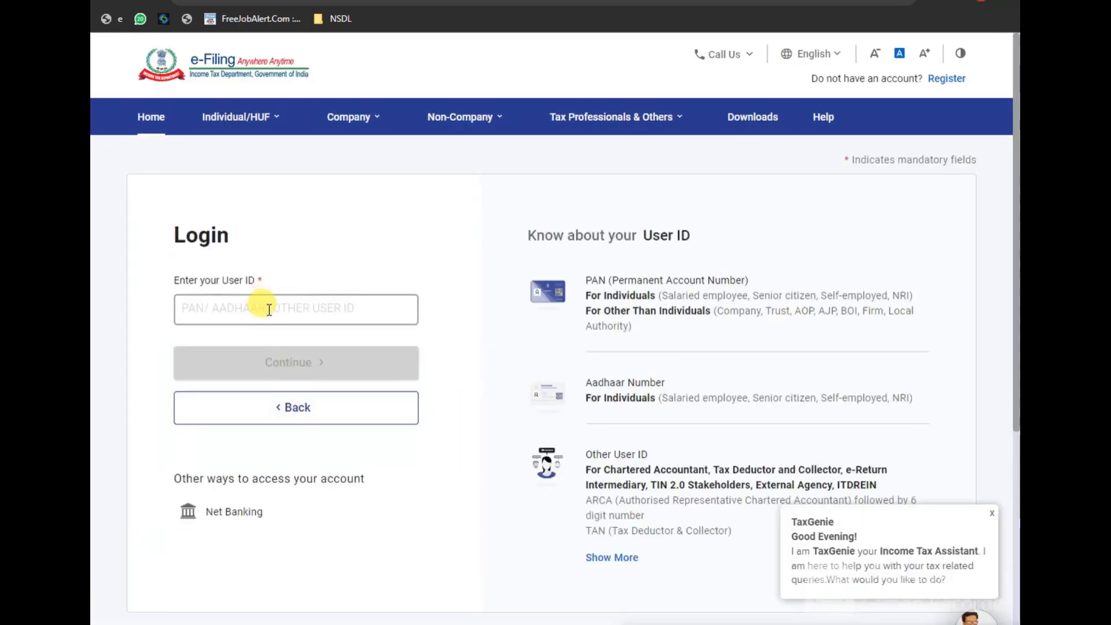
left_click(297, 310)
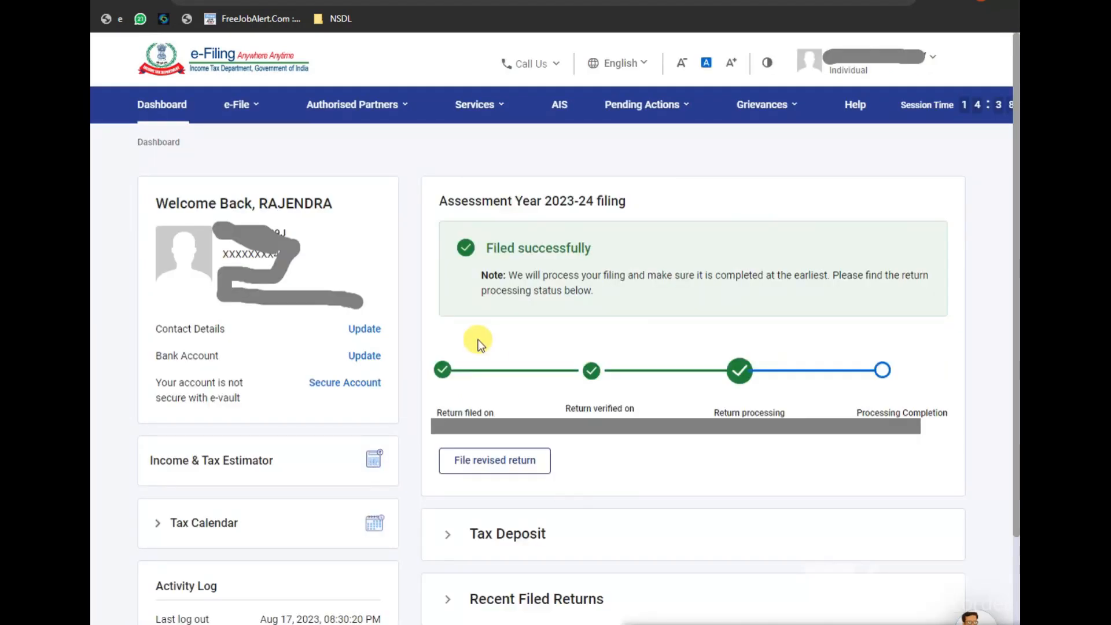
left_click(238, 109)
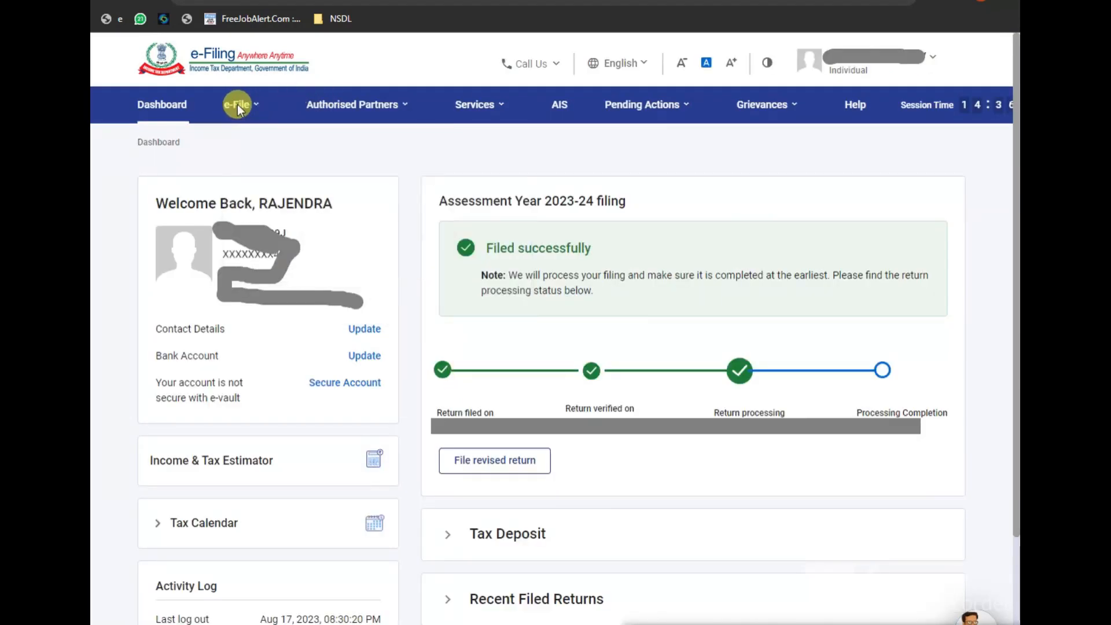
Step: Go to e-File > Income Tax Returns > File Income Tax Return and show the assessment years
left_click(238, 109)
mouse_move(273, 153)
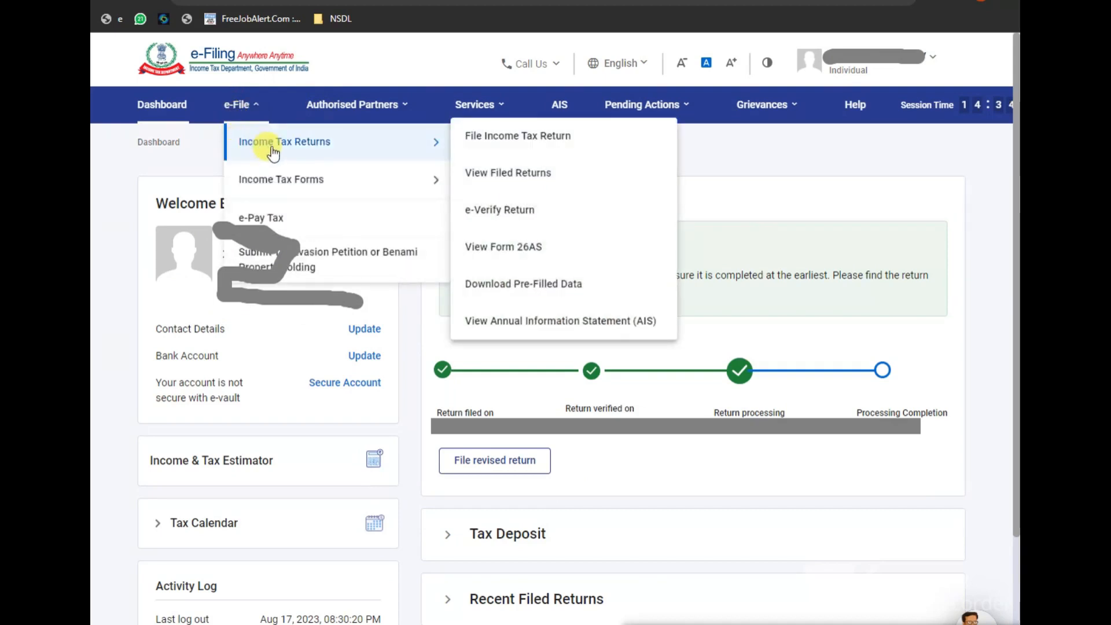
left_click(503, 146)
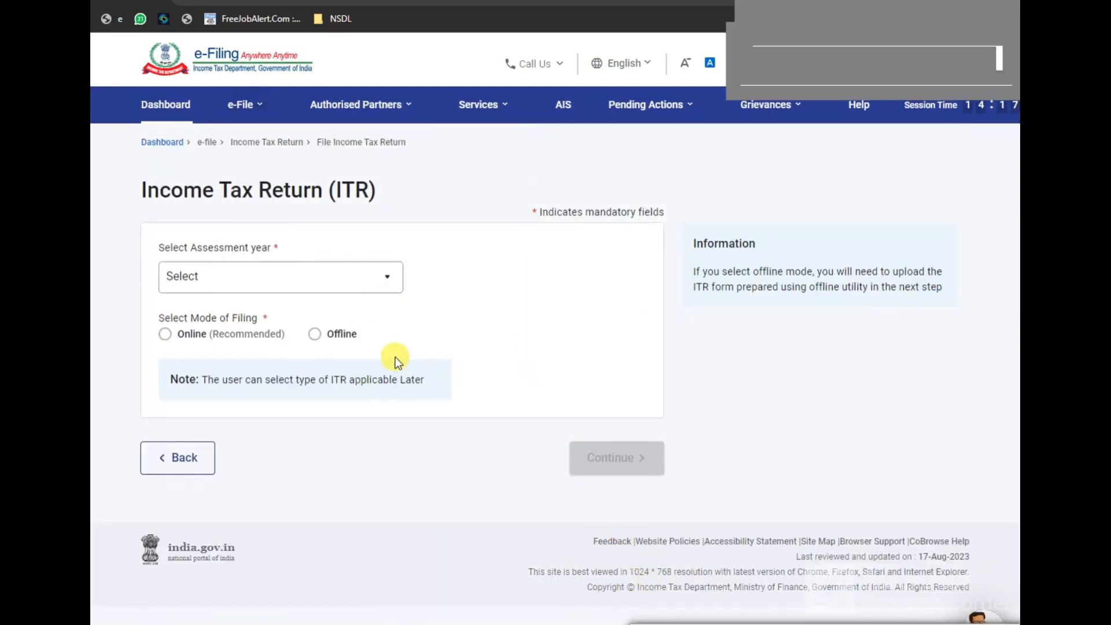
left_click(209, 283)
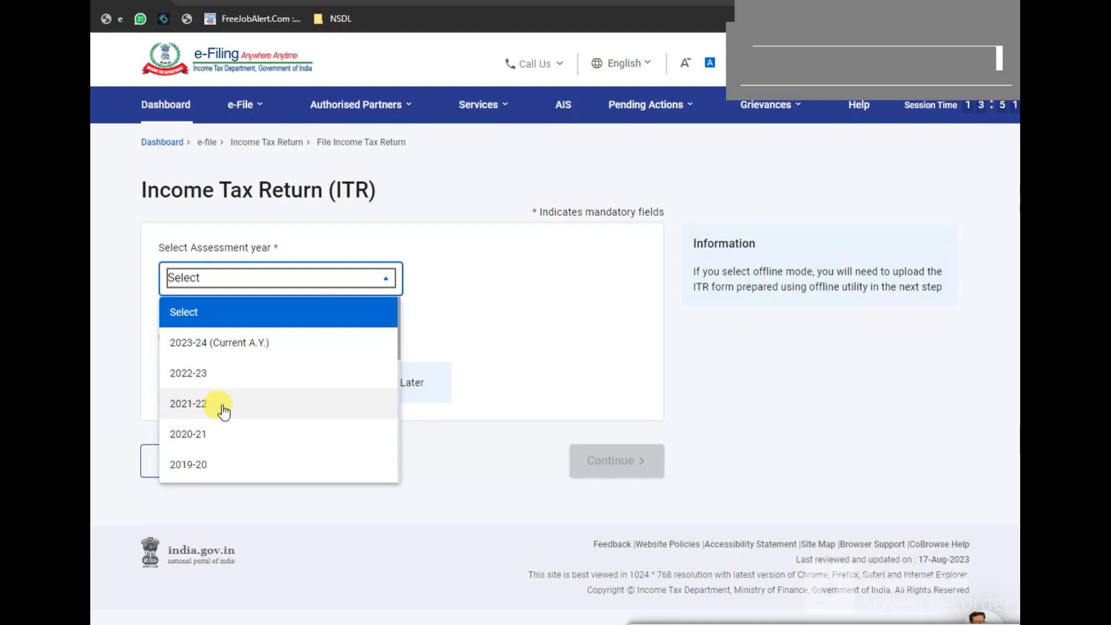
Step: Choose AY 2022-23, 139(8A) Updated Return, not audited, and ITR-4, then continue
left_click(203, 380)
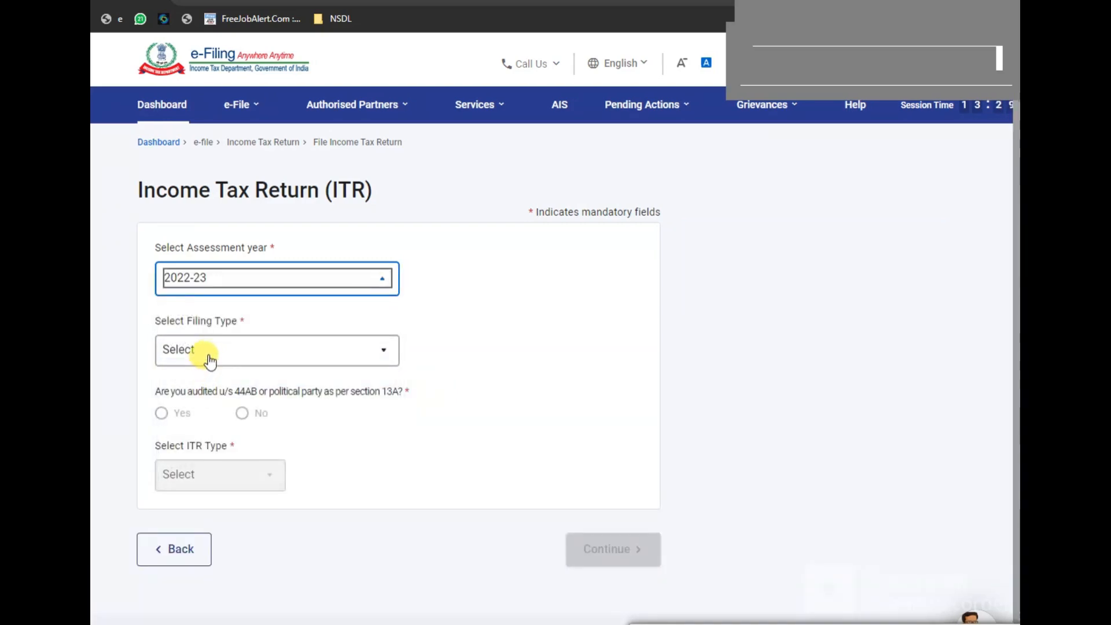
left_click(214, 354)
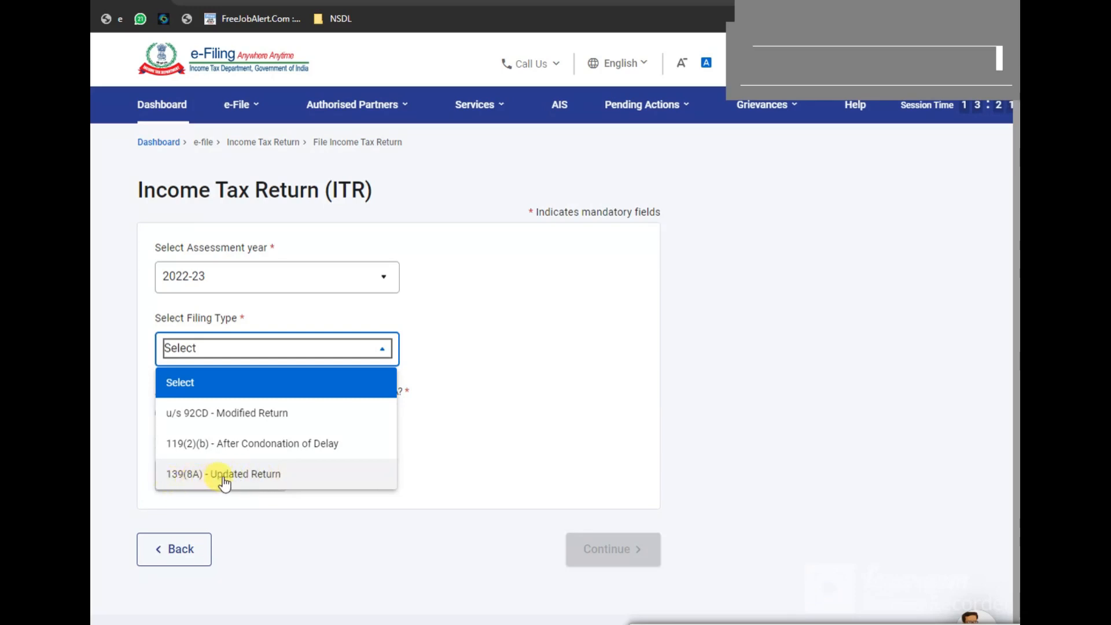
left_click(247, 476)
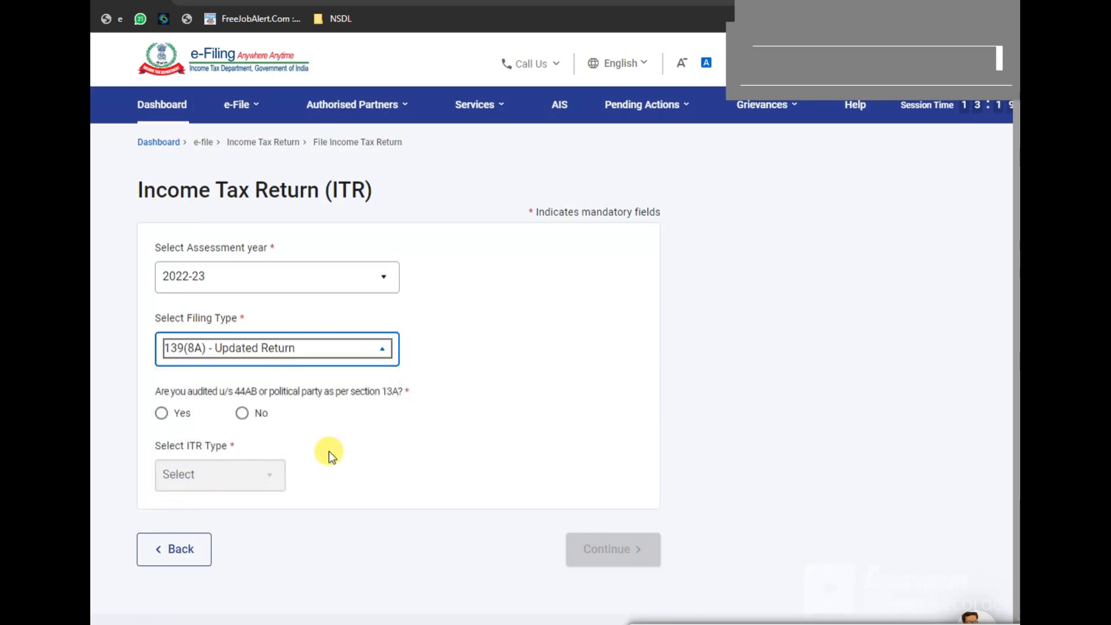
left_click(243, 415)
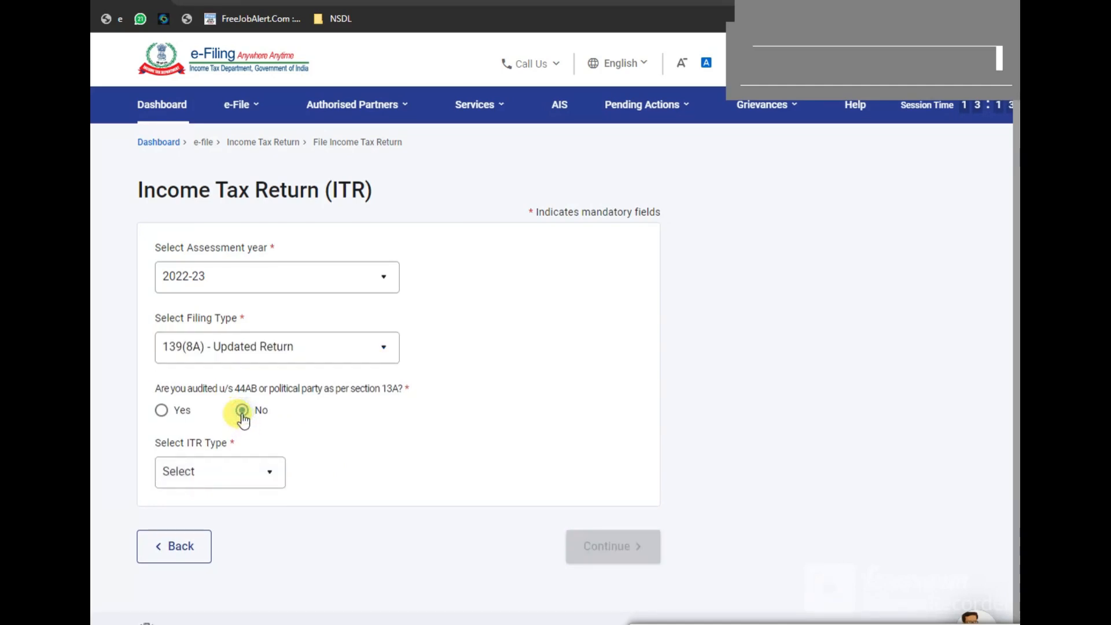
left_click(201, 474)
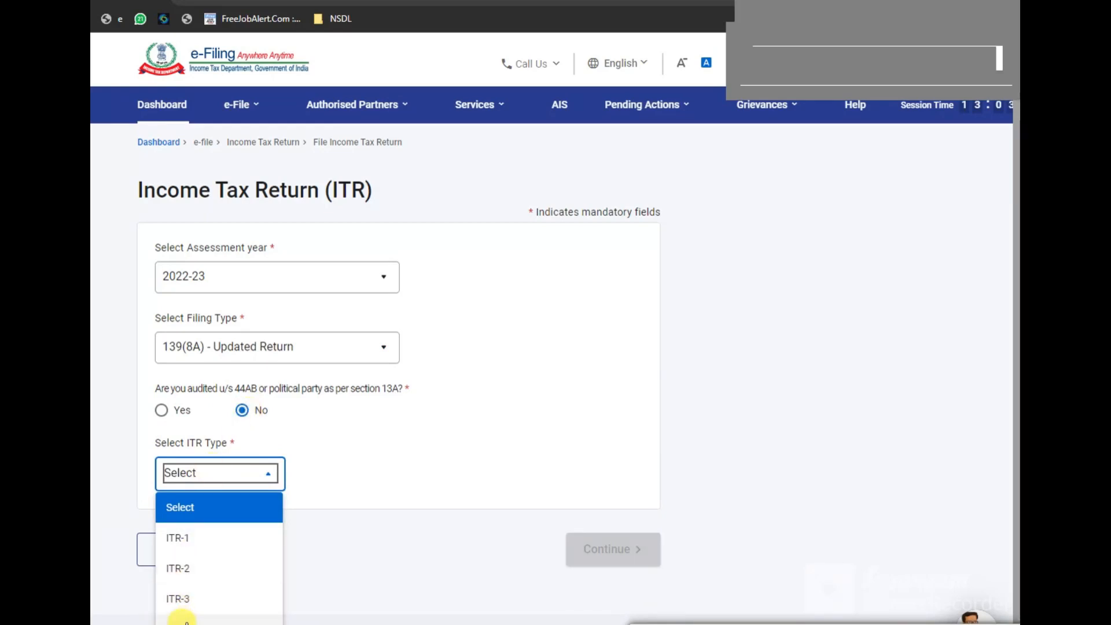
left_click(182, 621)
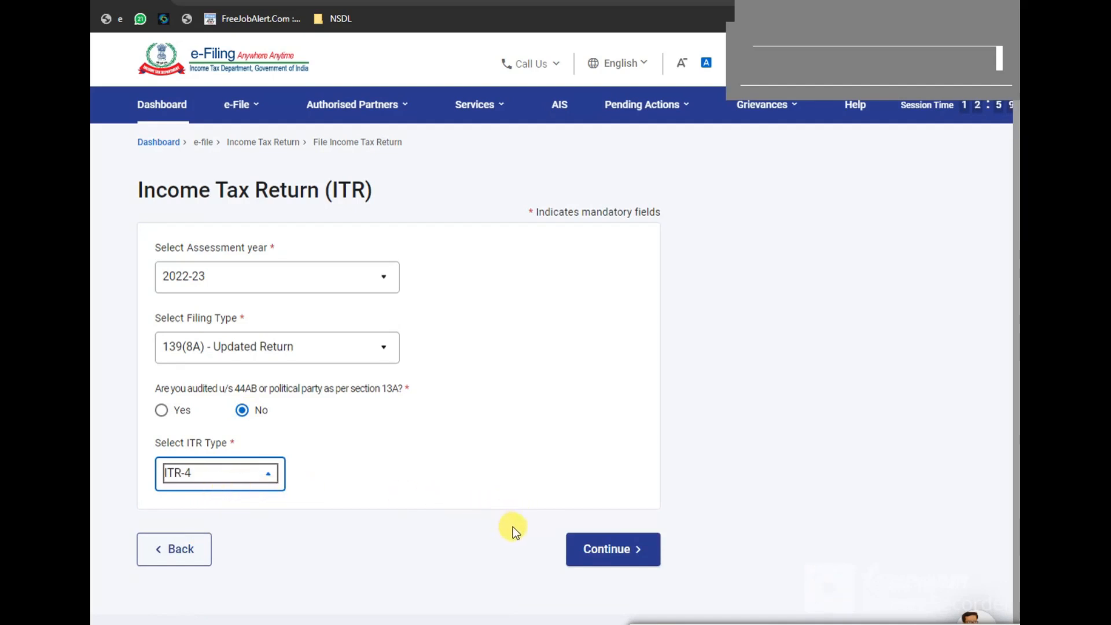
left_click(609, 553)
key("F7")
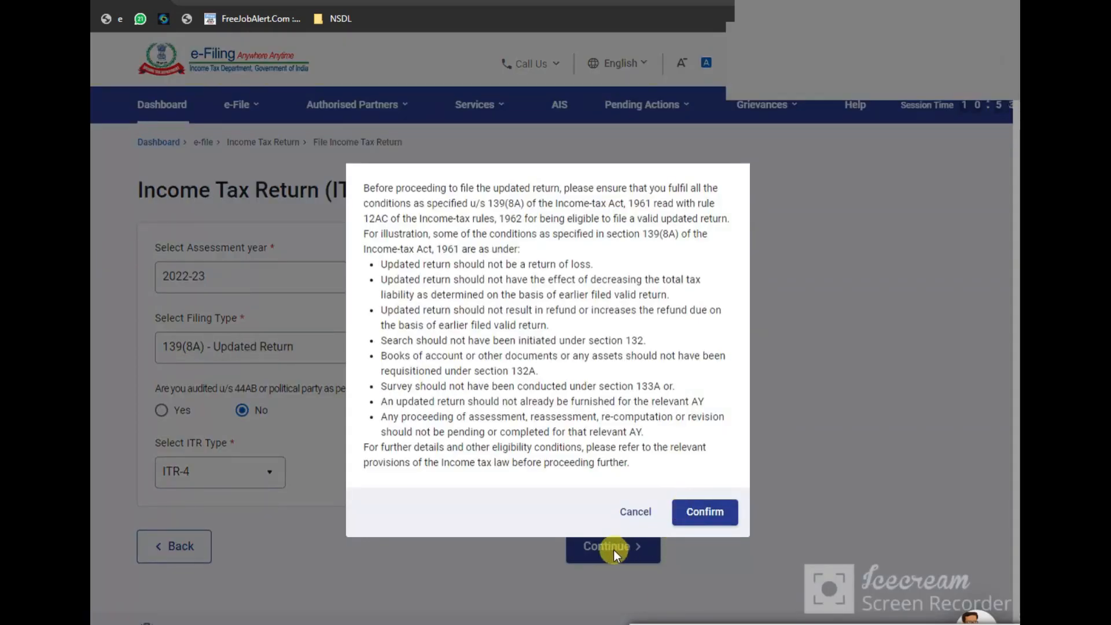
Step: Confirm the 139(8A) conditions to reach the .json upload page for A.Y. 2022-23
left_click(703, 512)
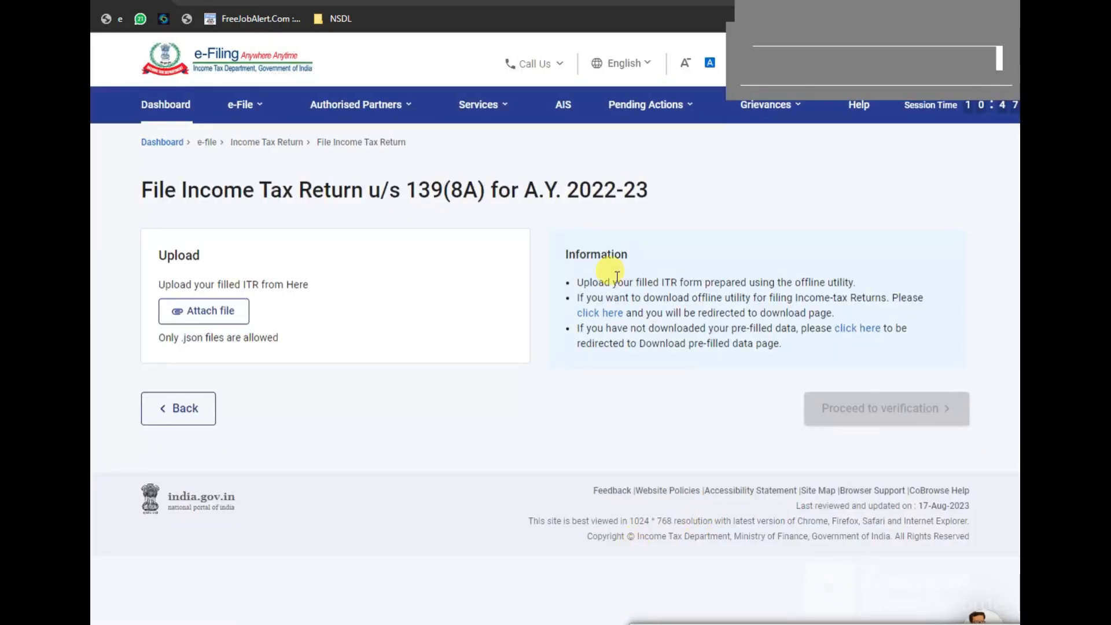
left_click_drag(561, 247, 629, 275)
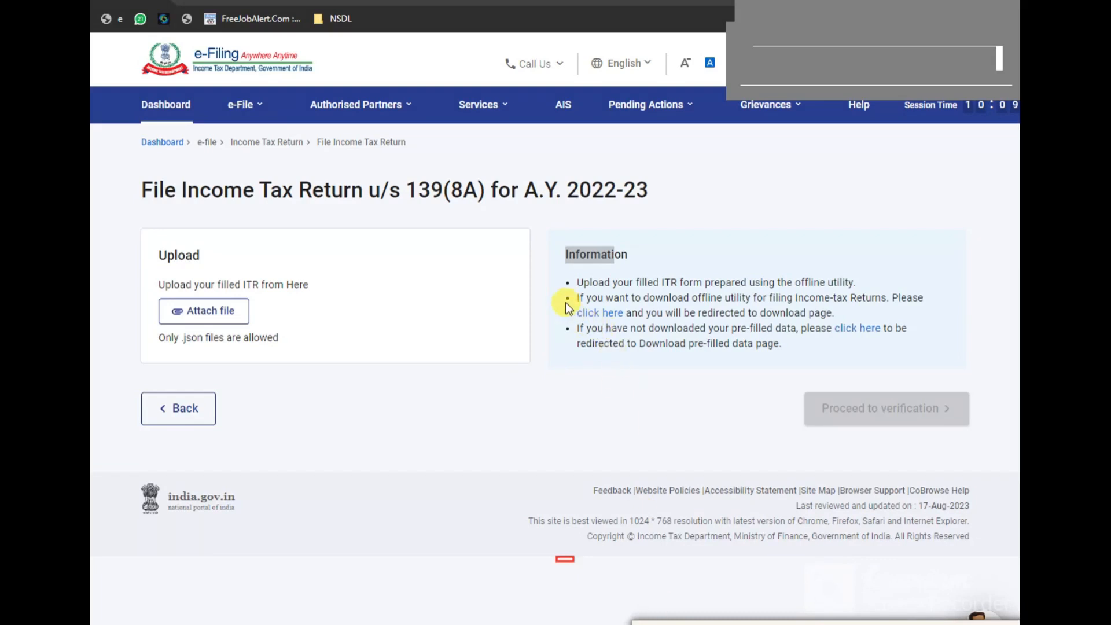
mouse_move(566, 302)
left_mouse_down()
mouse_move(602, 323)
mouse_move(638, 324)
left_mouse_up()
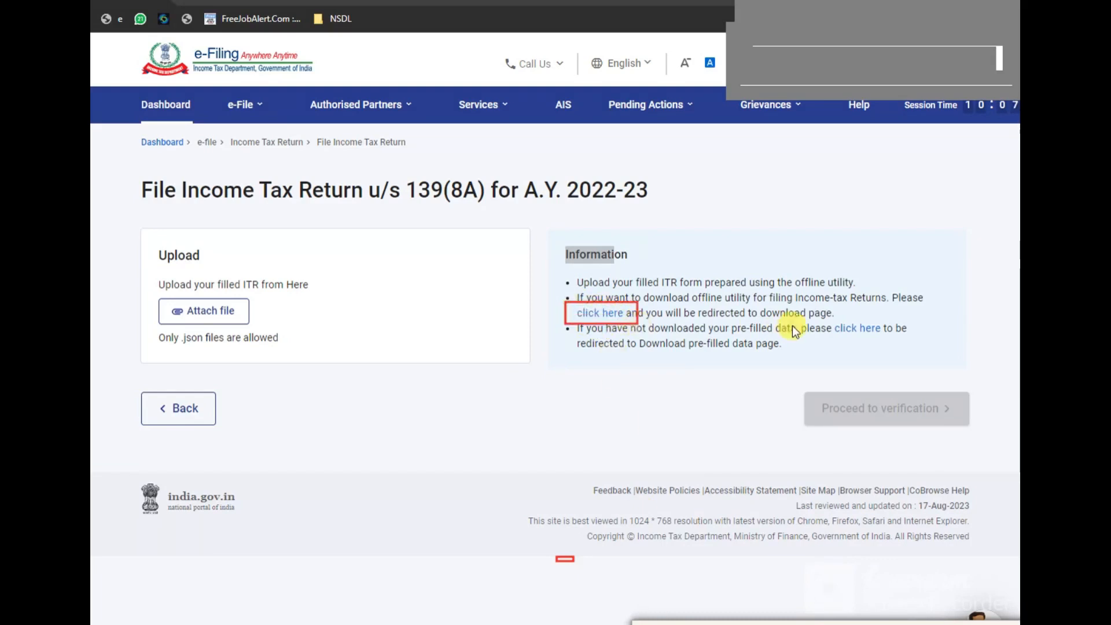
left_click_drag(820, 317, 893, 342)
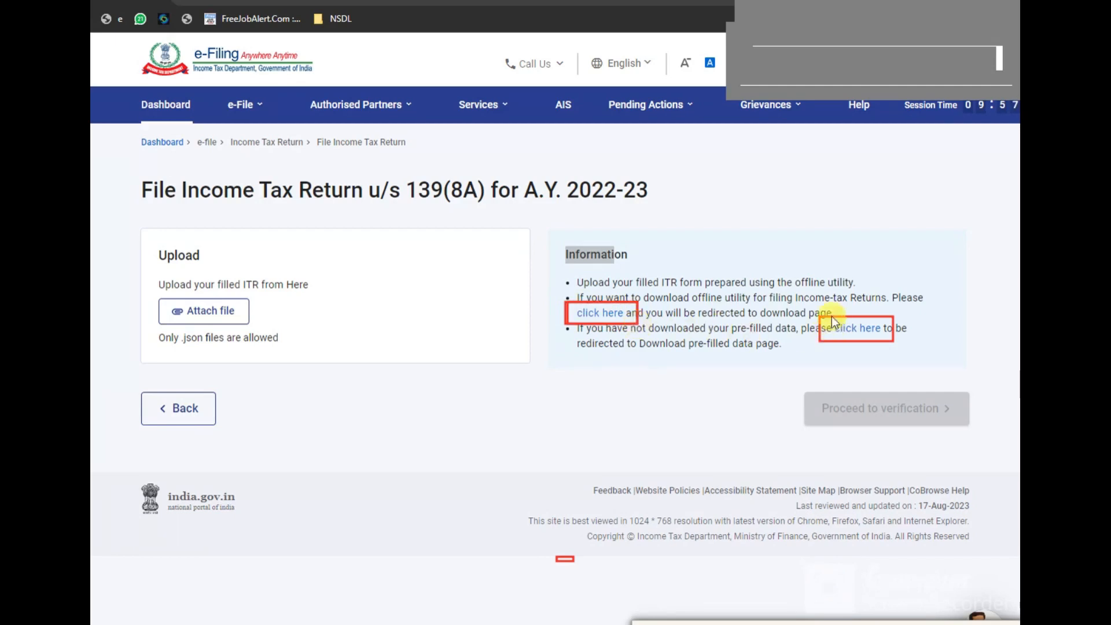
mouse_move(829, 316)
left_mouse_down()
mouse_move(854, 339)
mouse_move(894, 342)
left_mouse_up()
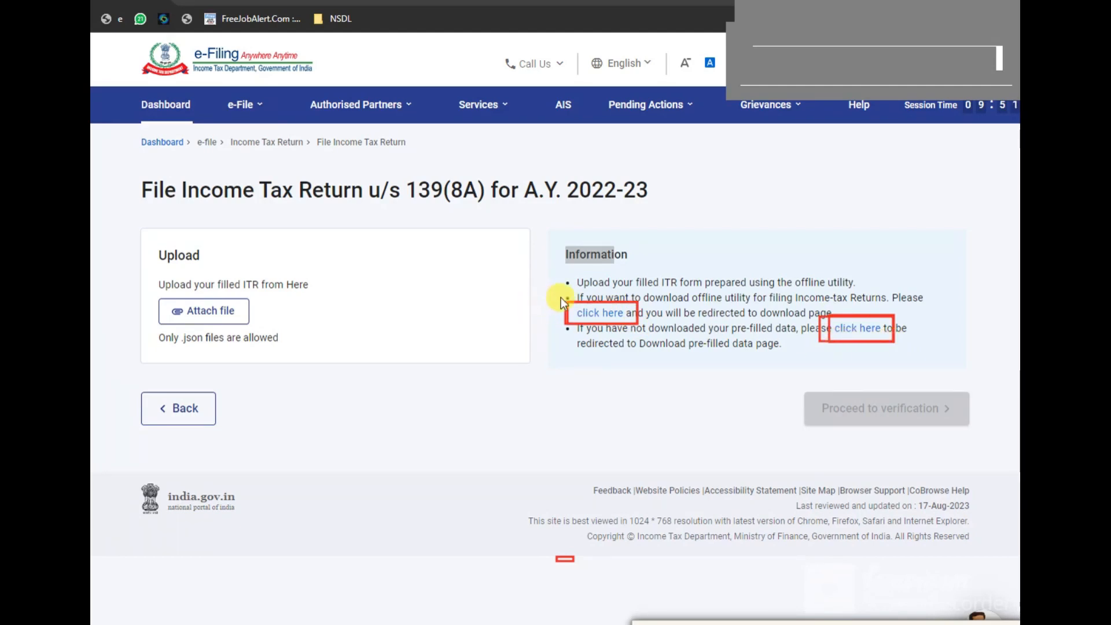
left_click_drag(559, 297, 639, 328)
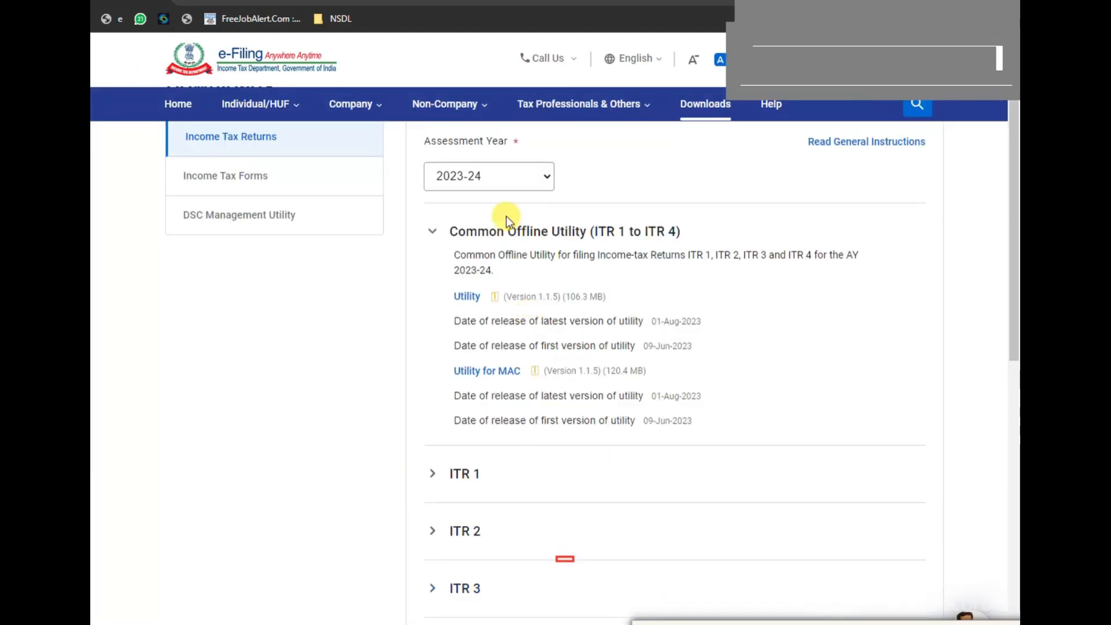
Step: Download the ITR 4 Excel-based utility listed under Assessment Year 2022-23
left_click(544, 181)
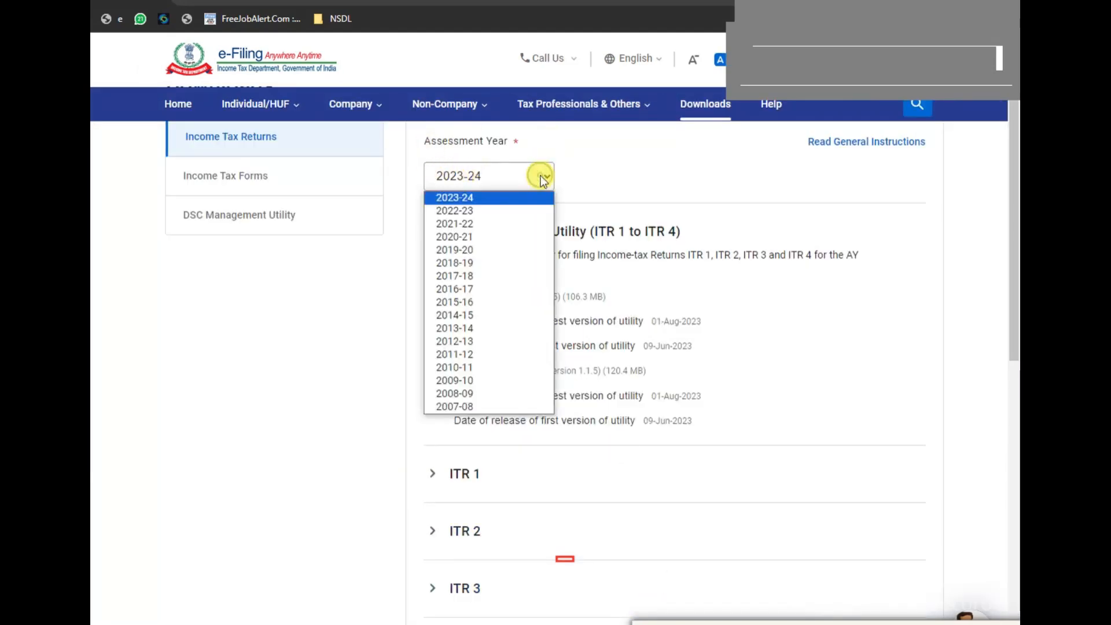
left_click(472, 212)
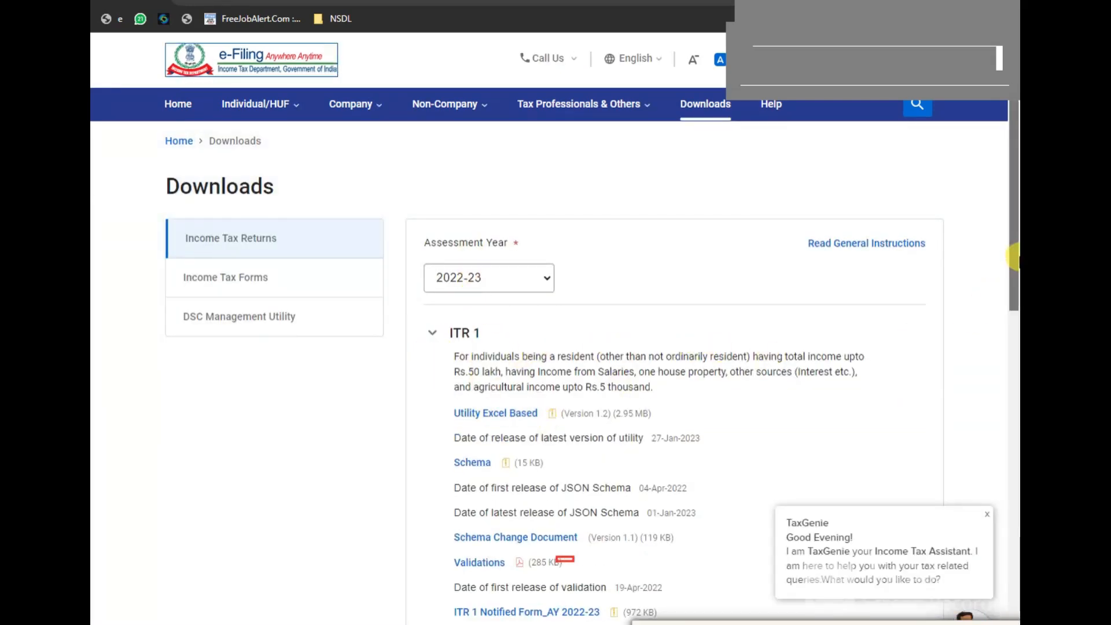
scroll(1013, 255, "down", 4)
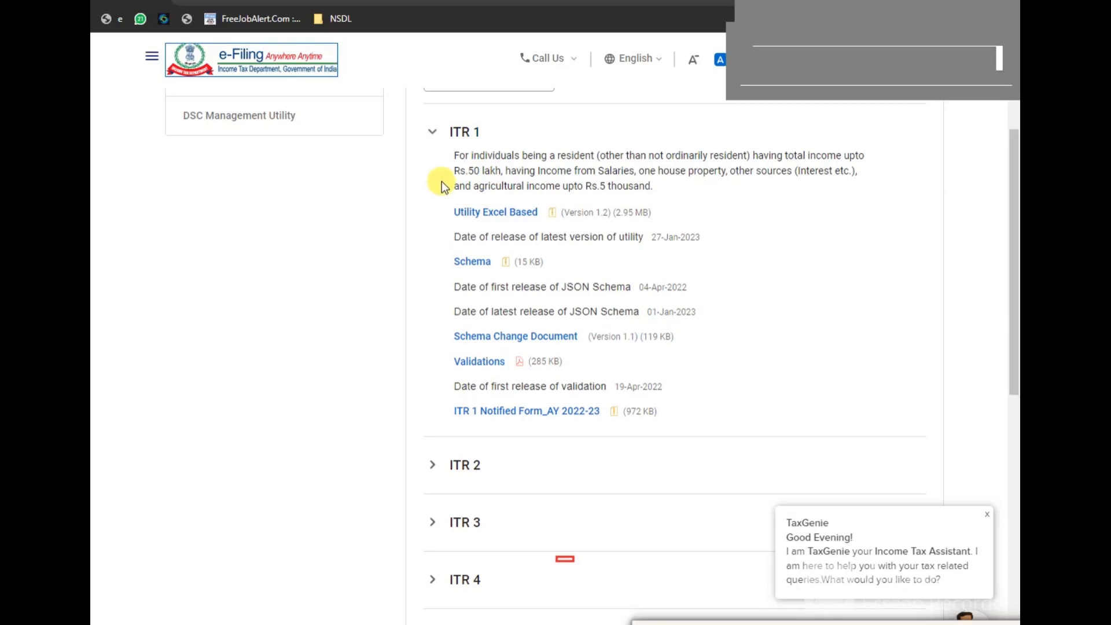
left_click(447, 134)
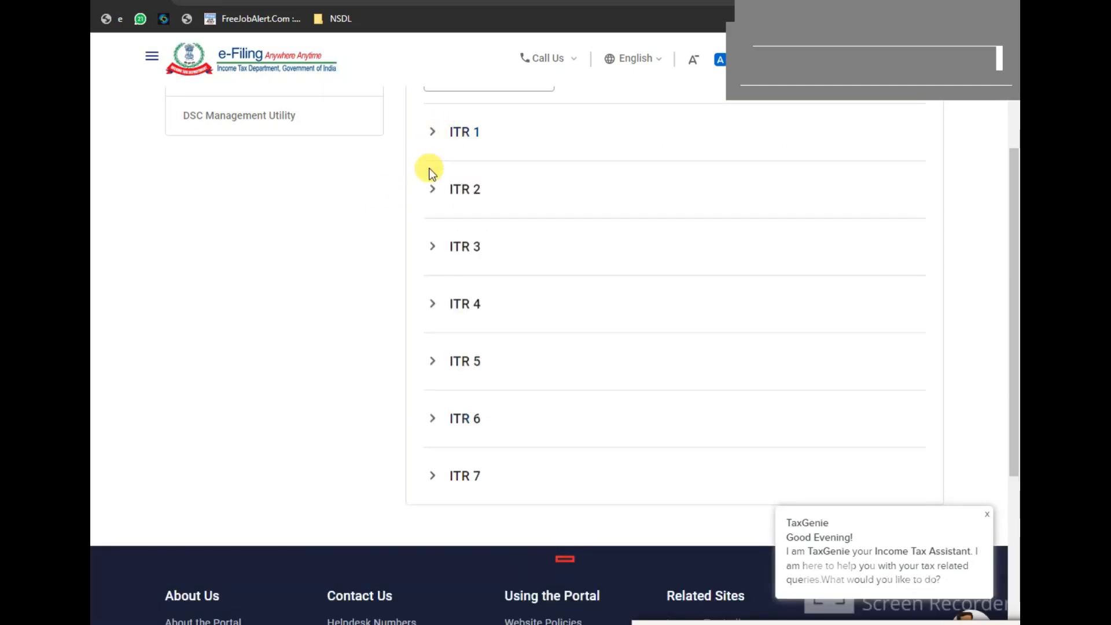
left_click(435, 306)
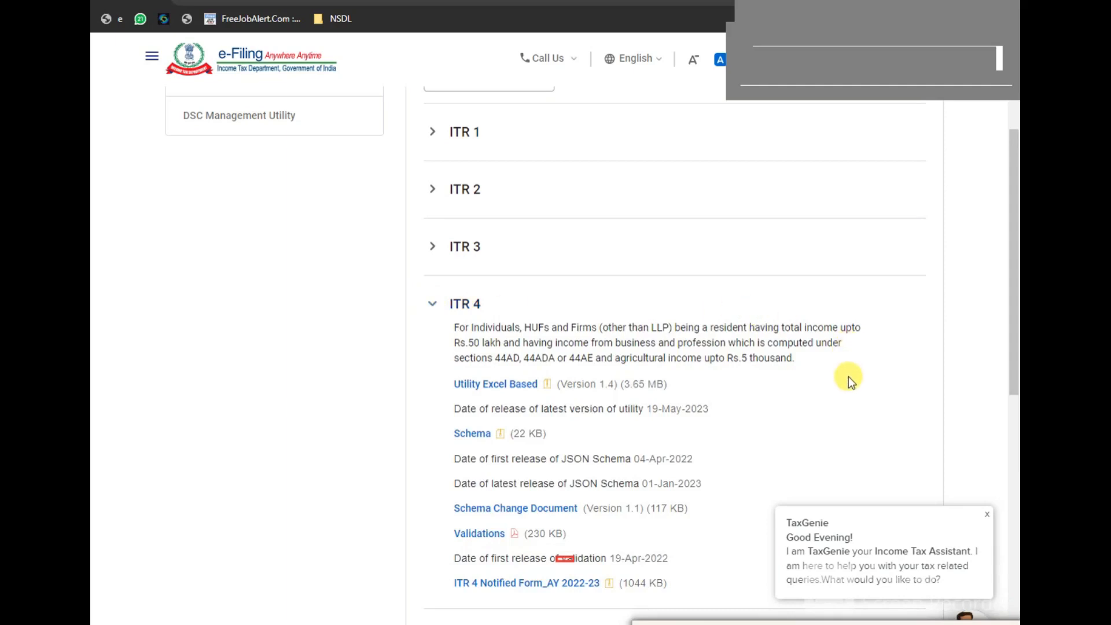
scroll(848, 376, "down", 1)
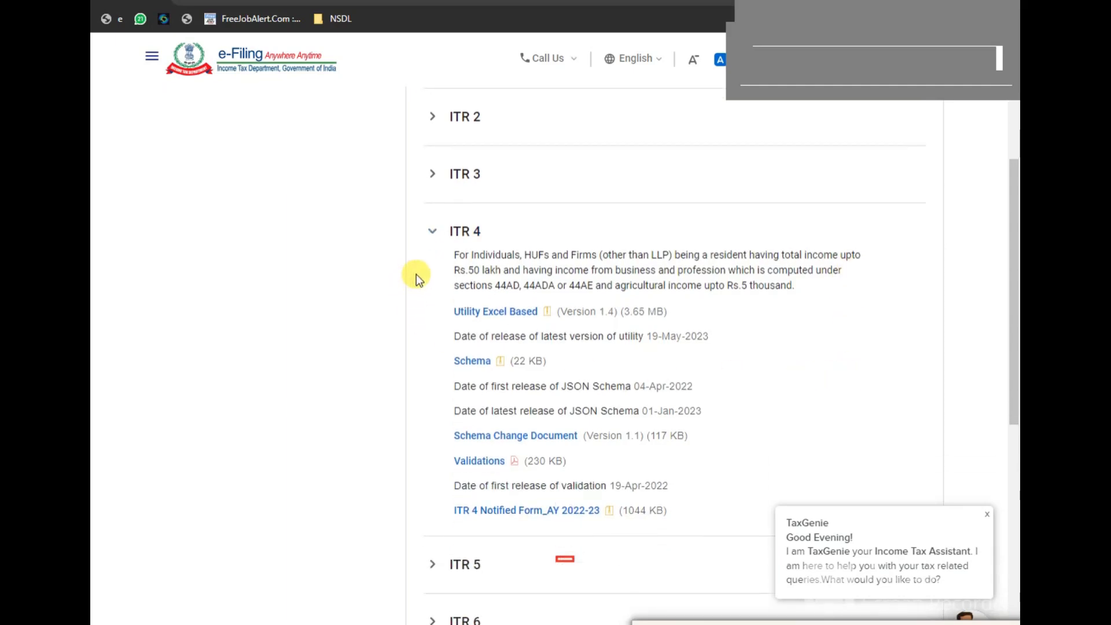
left_click(493, 316)
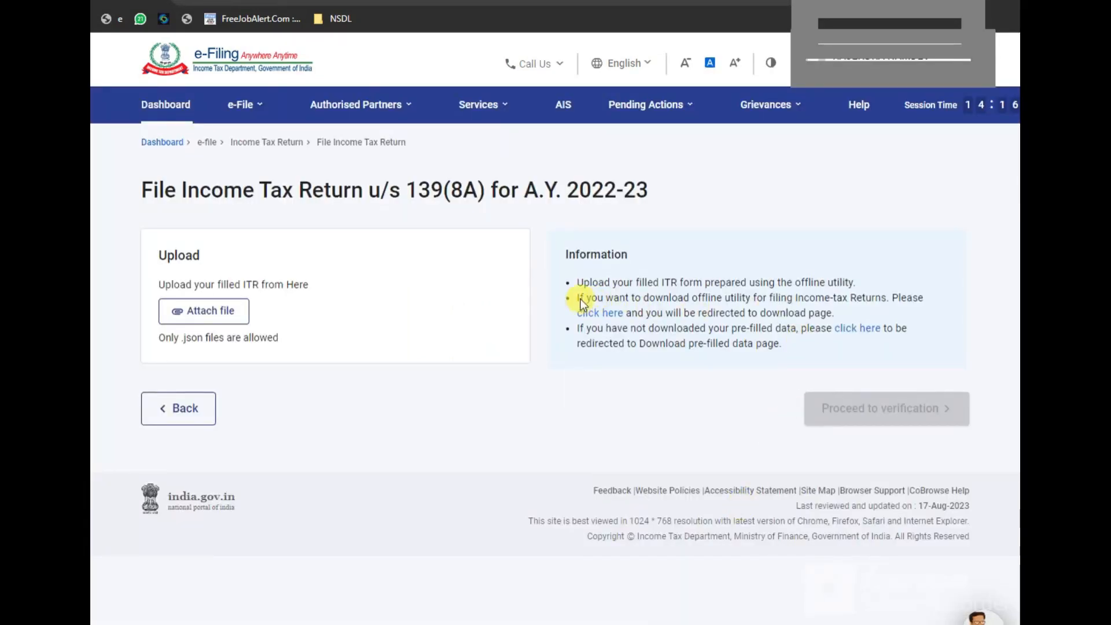
Step: Switch back to the File Income Tax Return u/s 139(8A) A.Y. 2022-23 upload page
left_click_drag(573, 301, 636, 327)
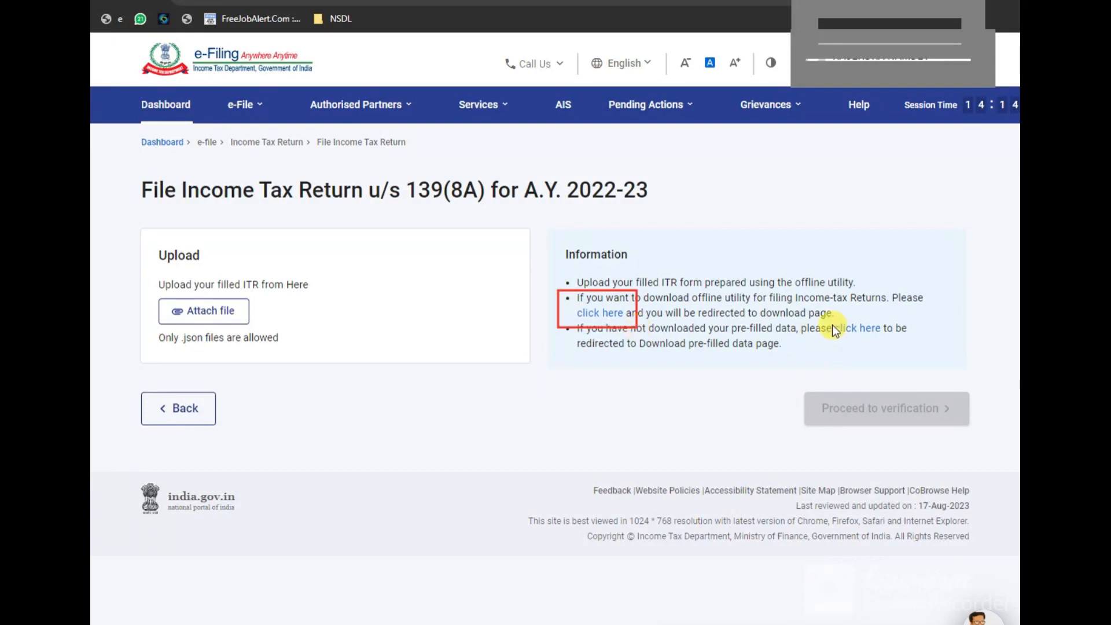
left_click_drag(830, 317, 888, 339)
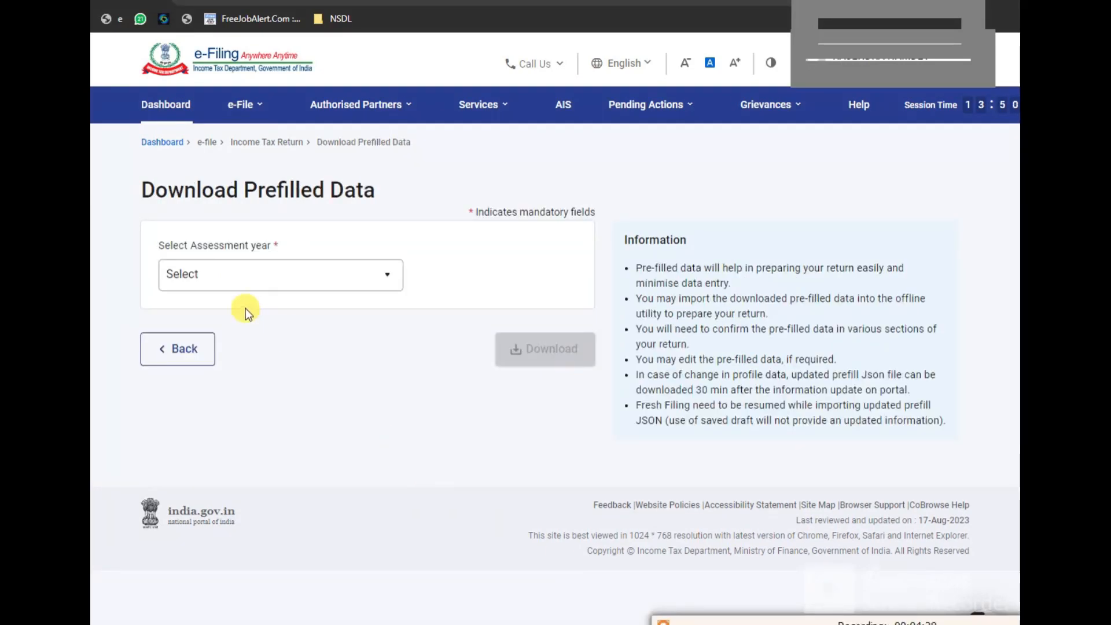
Step: Download the 2022-23 prefilled data as a JSON file
left_click(253, 277)
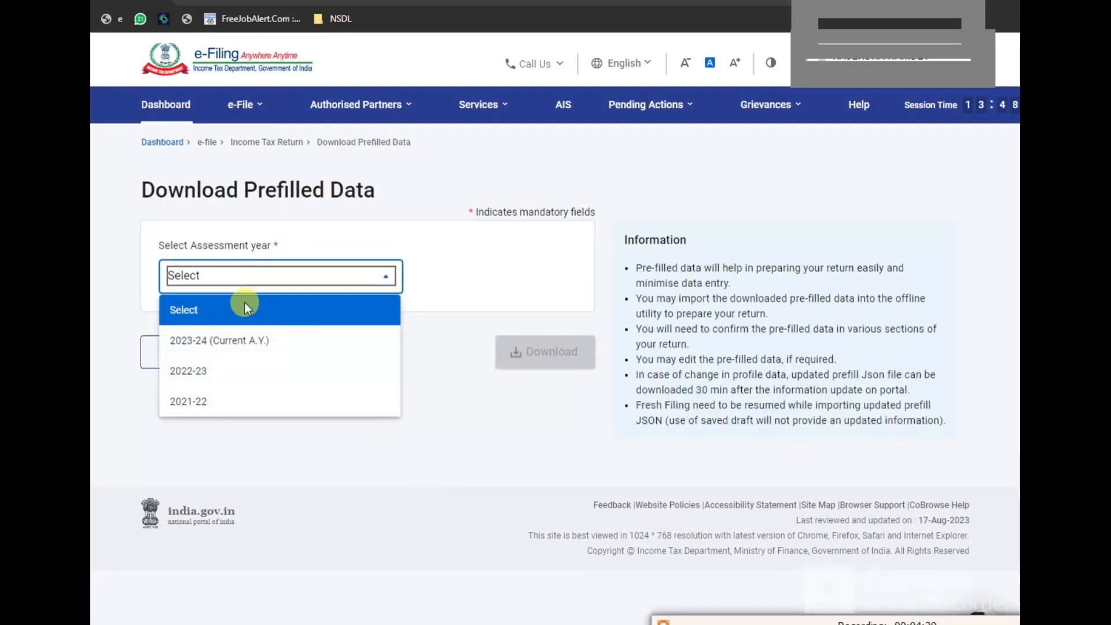
left_click(216, 376)
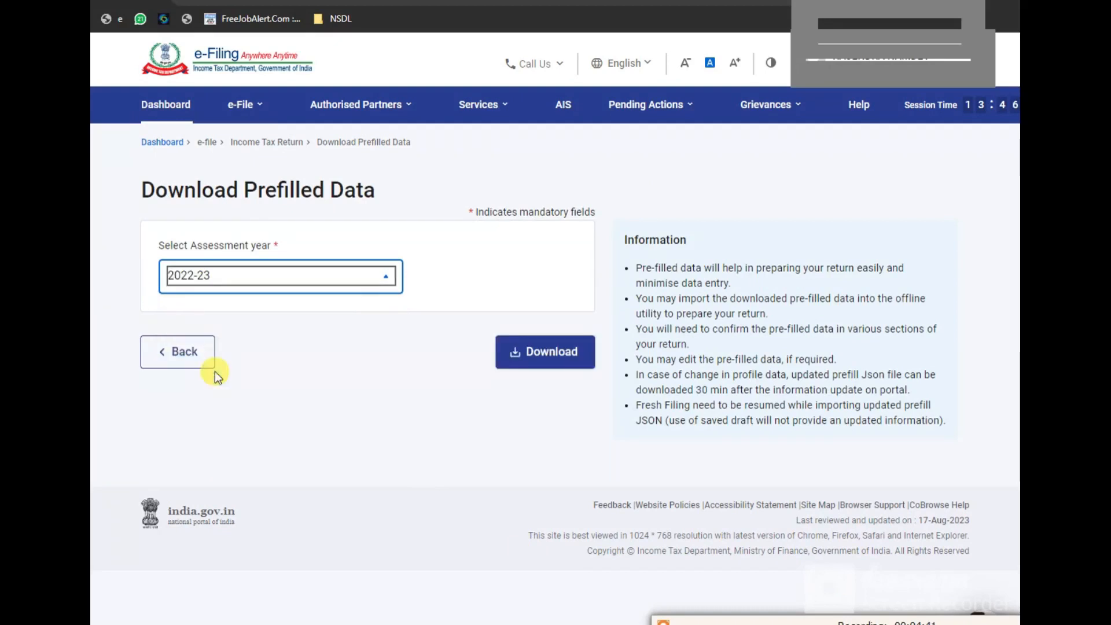
left_click(547, 354)
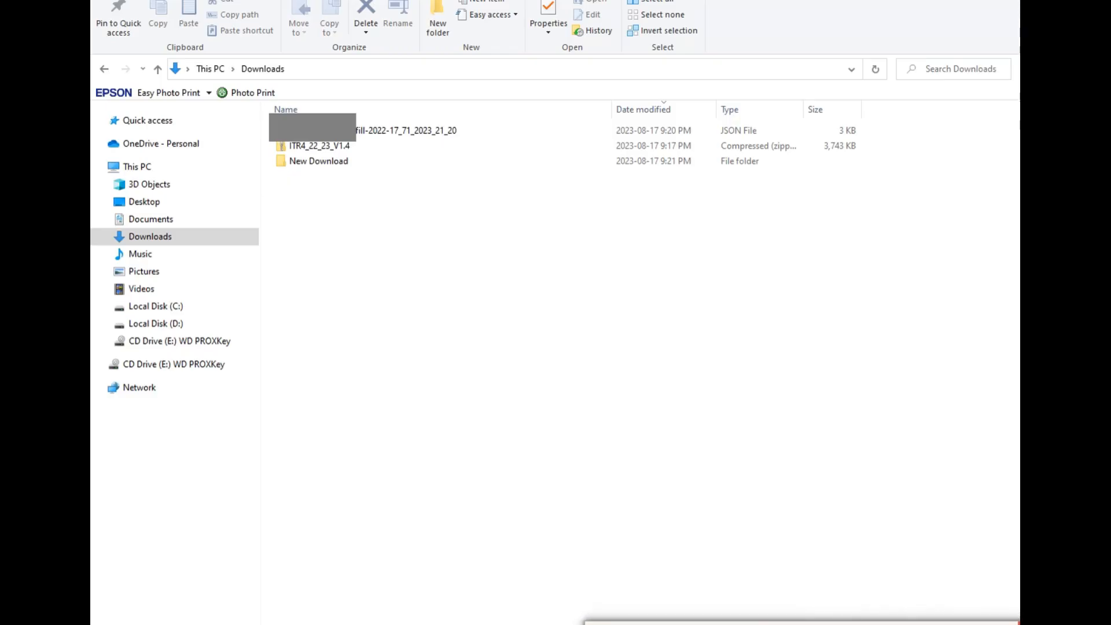
Step: Extract ITR4_22_23_V1.4.zip to its own folder and open ITR4_22_23_V1.4.xlsm
mouse_move(692, 613)
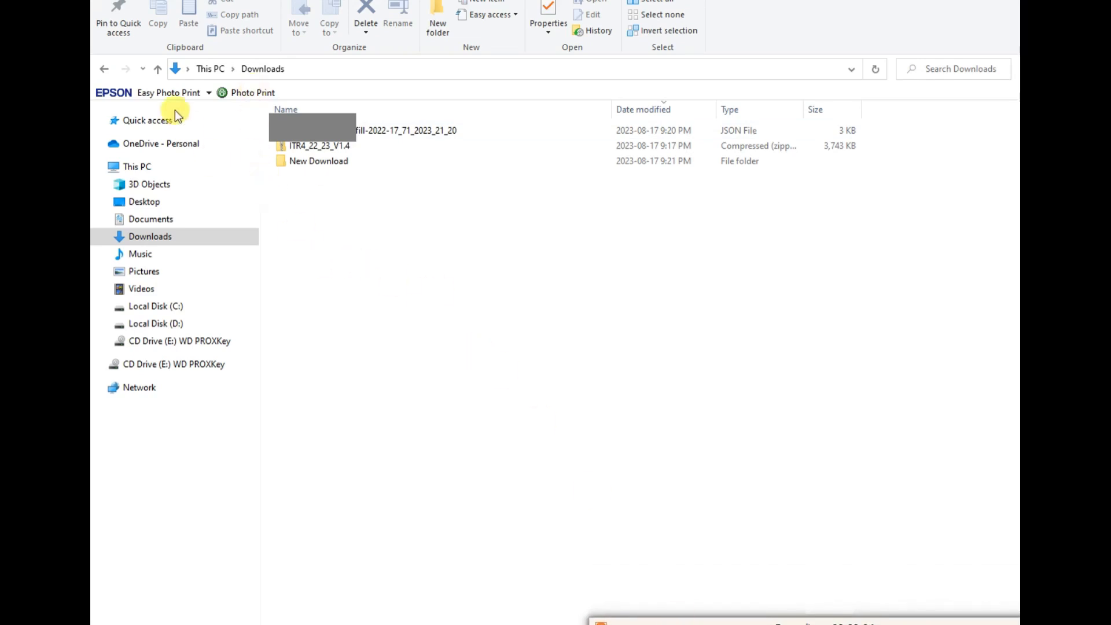
left_click_drag(341, 147, 355, 153)
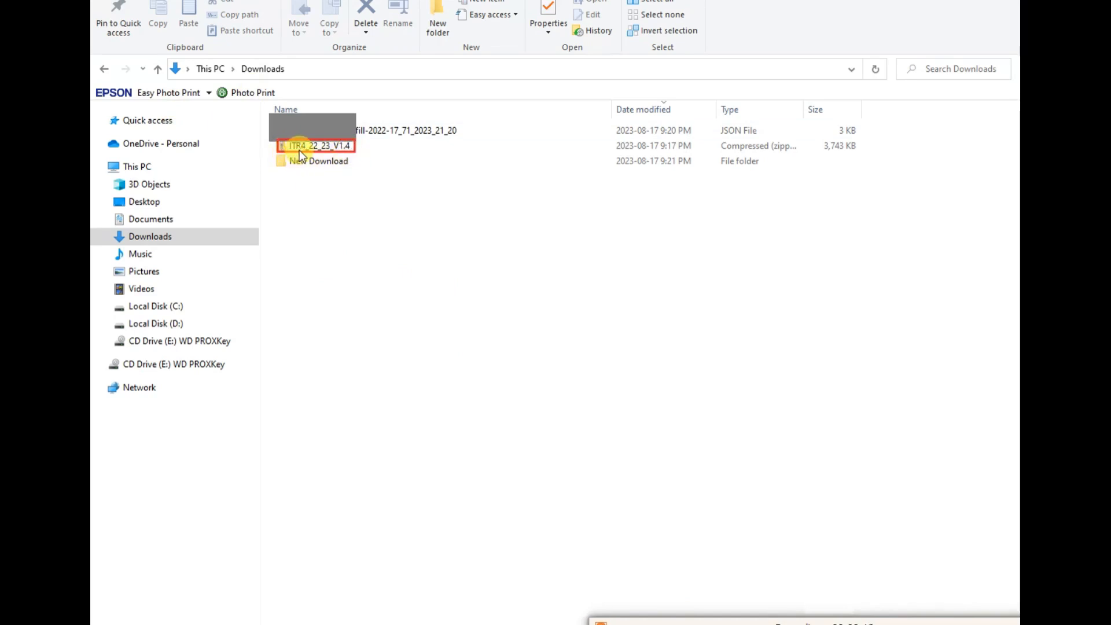
mouse_move(358, 122)
left_mouse_down()
mouse_move(391, 139)
mouse_move(448, 138)
left_mouse_up()
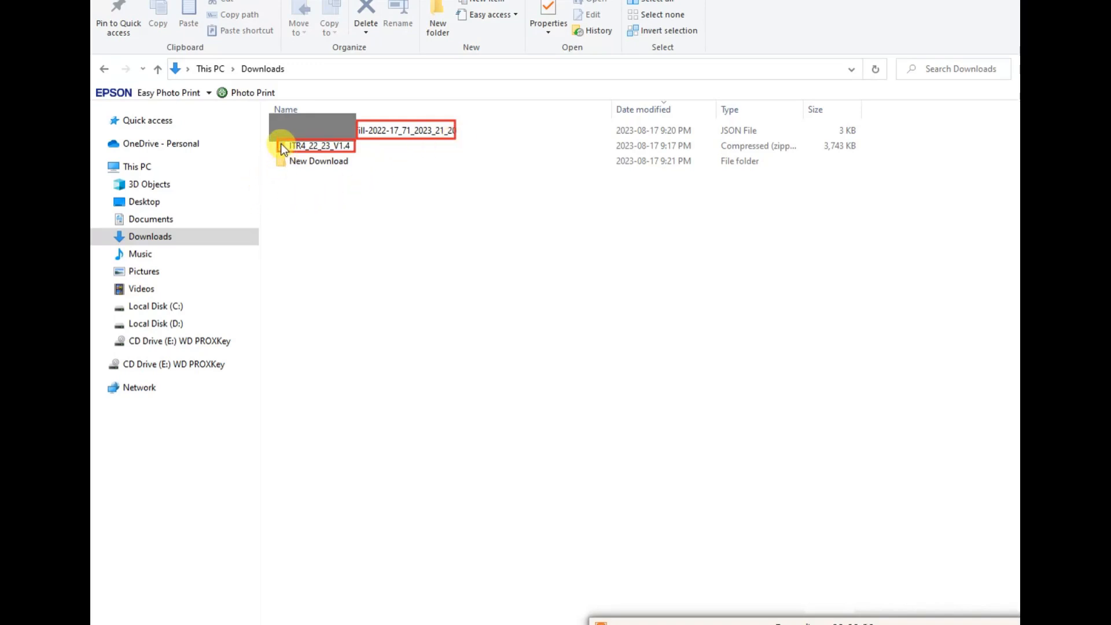
left_click_drag(349, 155, 364, 159)
right_click(297, 148)
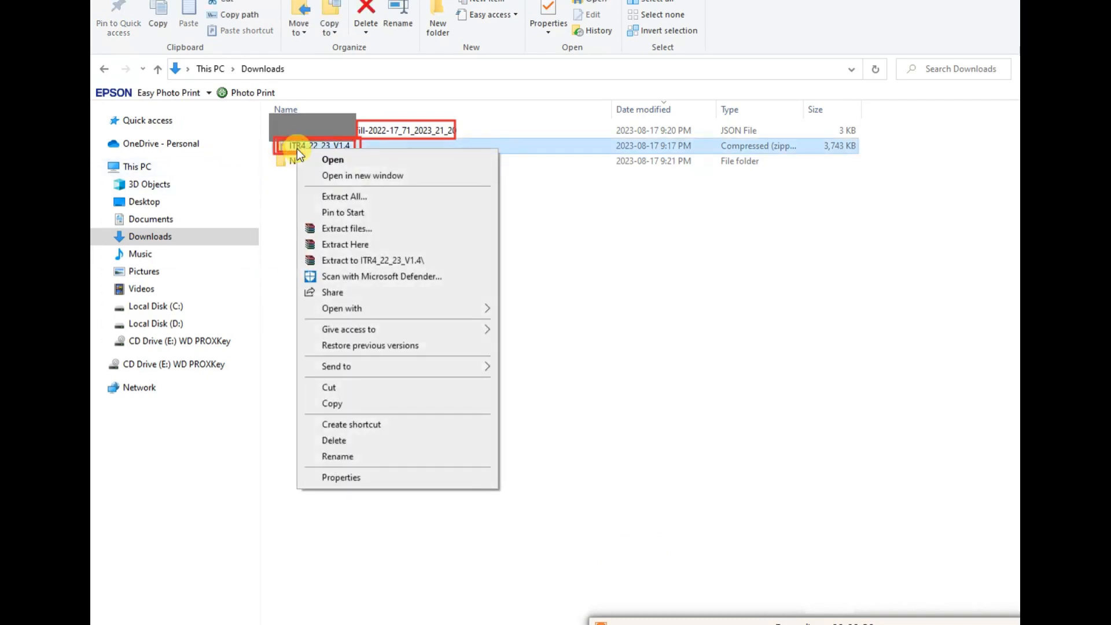
left_click(363, 265)
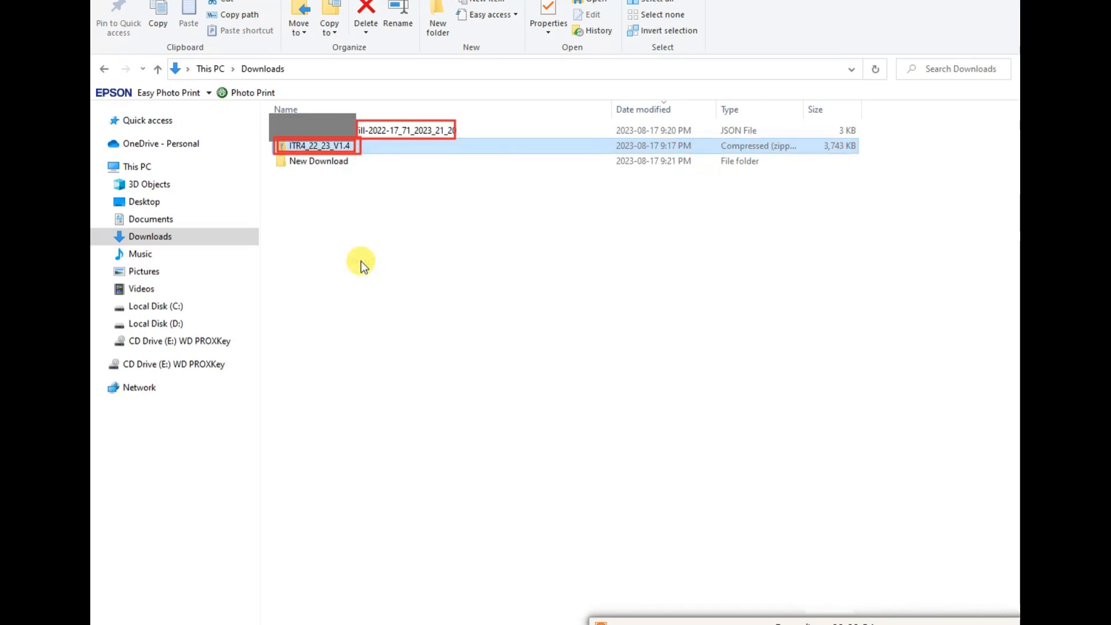
left_click(336, 244)
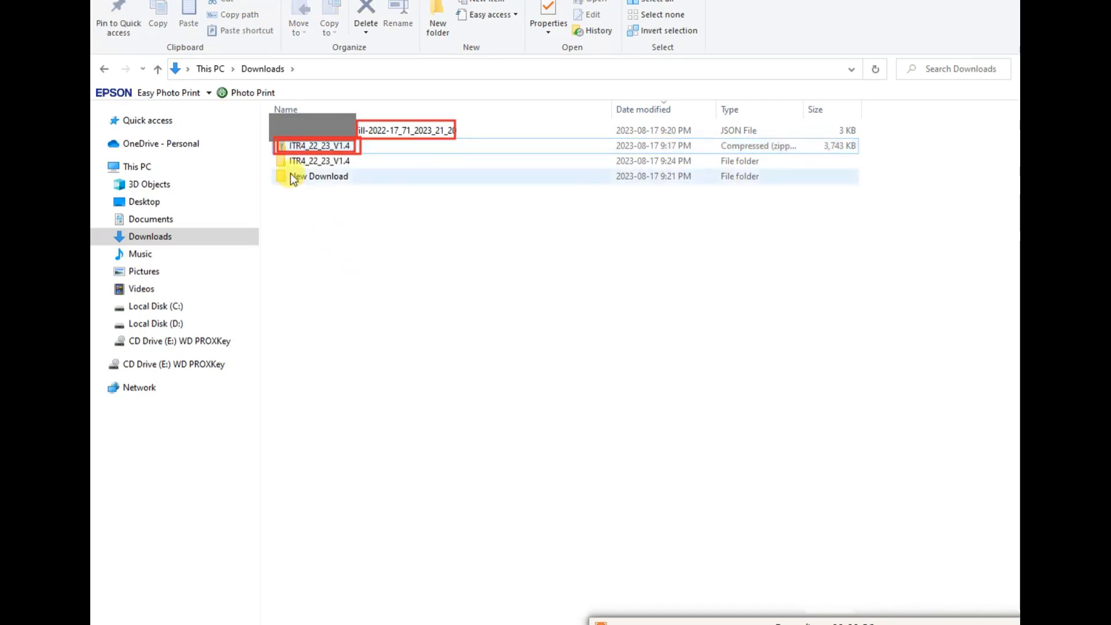
double_click(298, 163)
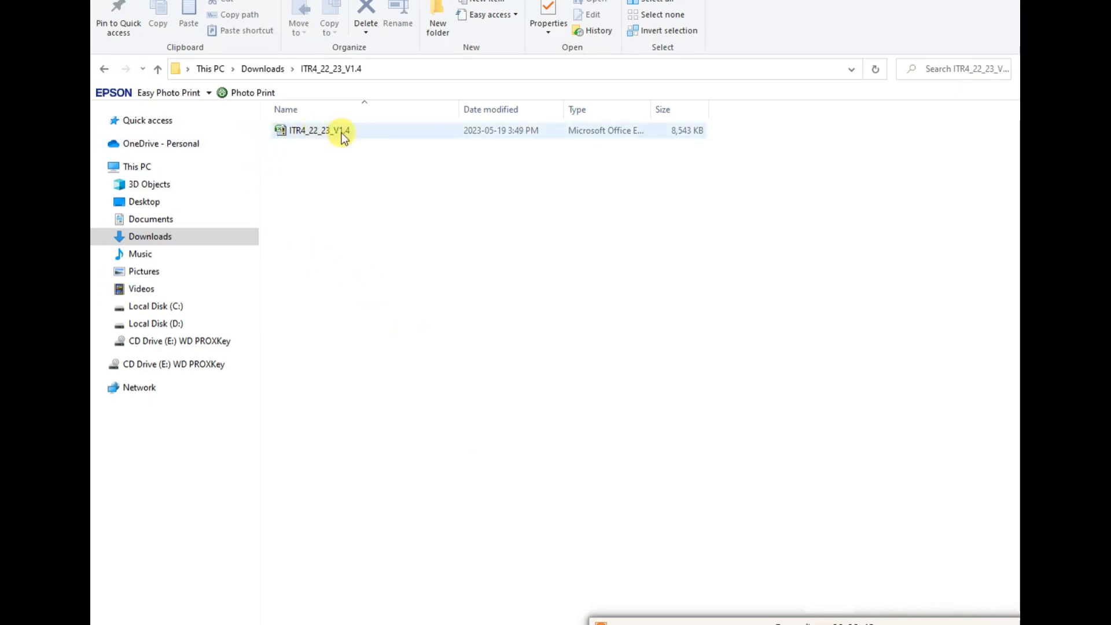
double_click(306, 133)
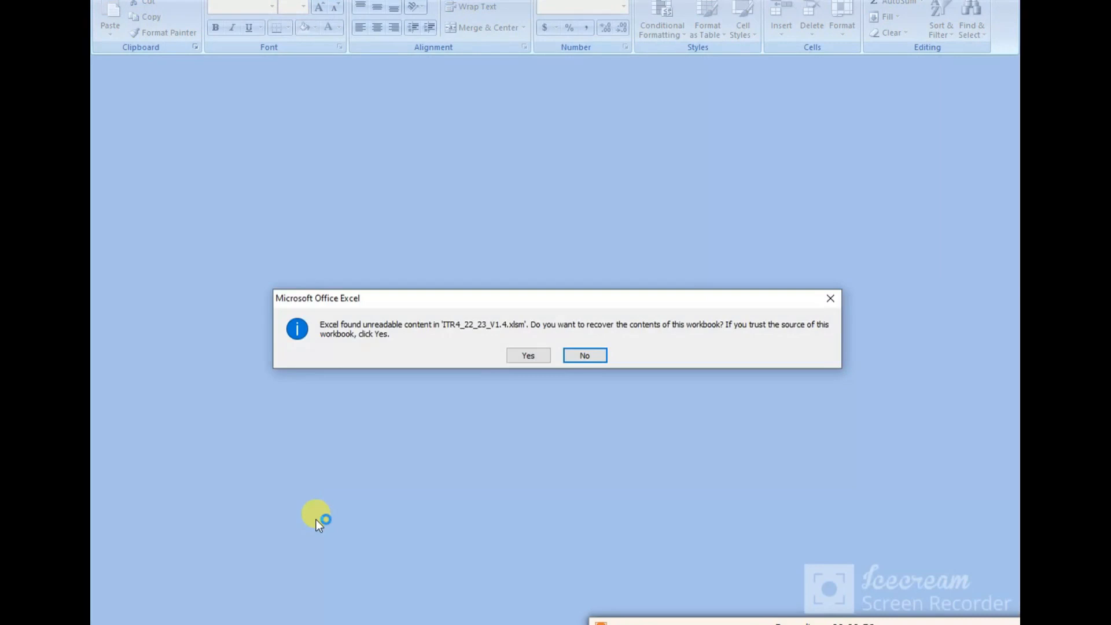
Step: Recover the workbook's unreadable content and dismiss the assessment-year notice
left_click(527, 355)
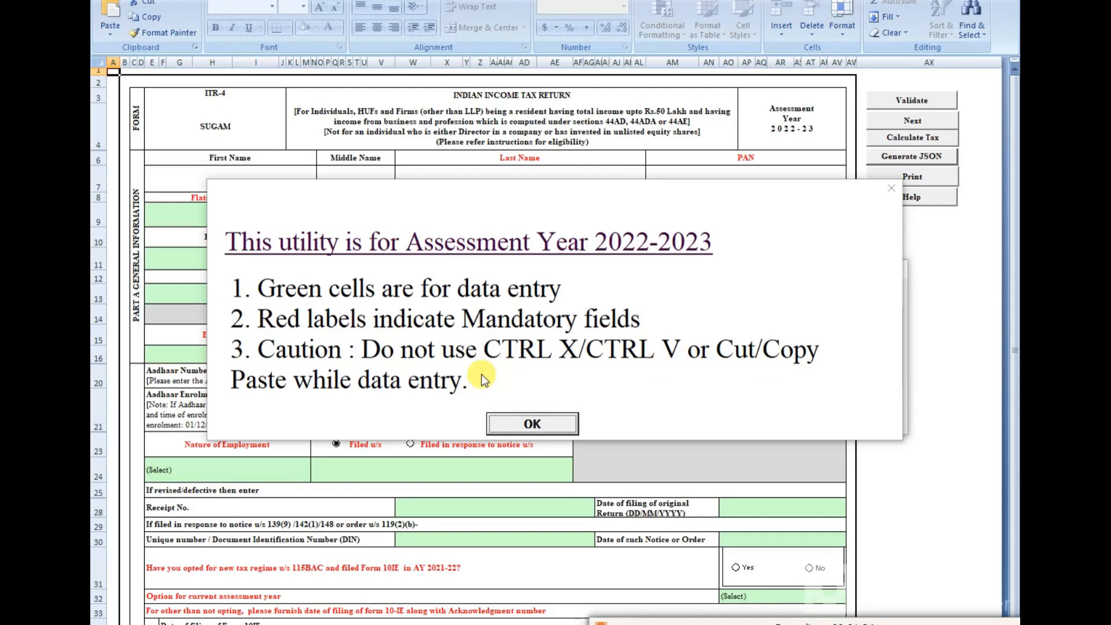
left_click(529, 425)
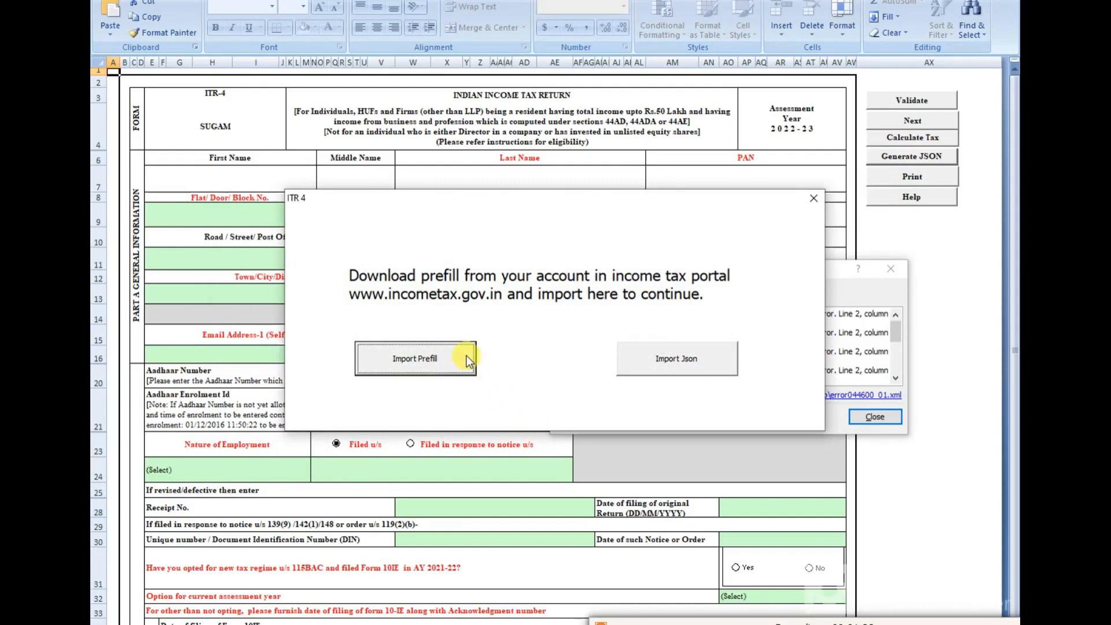
left_click(545, 296)
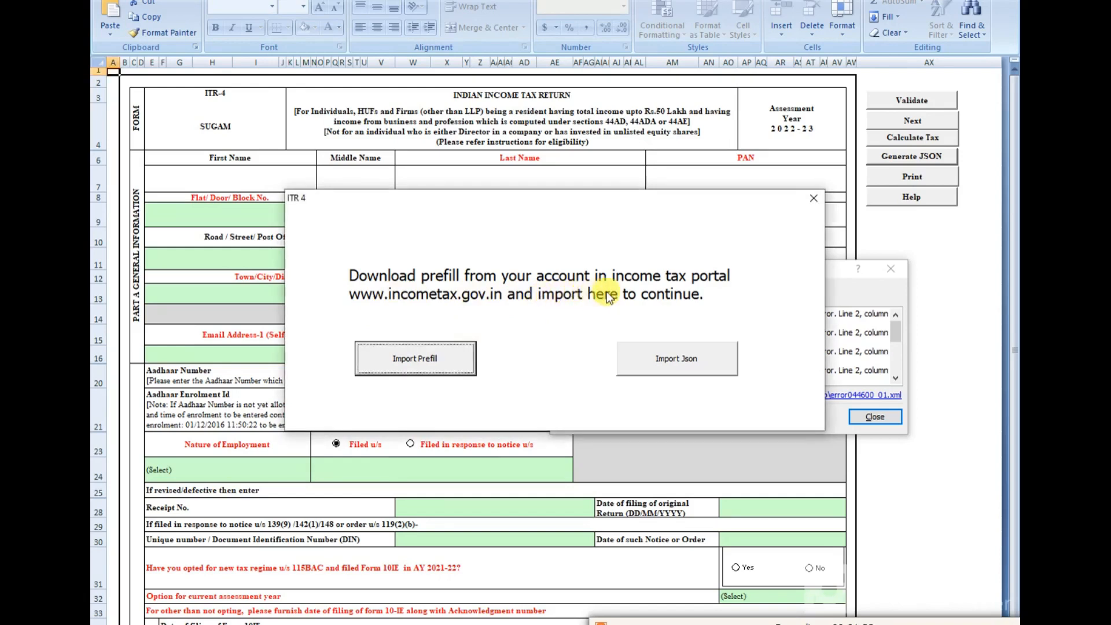
Step: Start Import Prefill and browse Downloads for the prefill JSON file
left_click(411, 359)
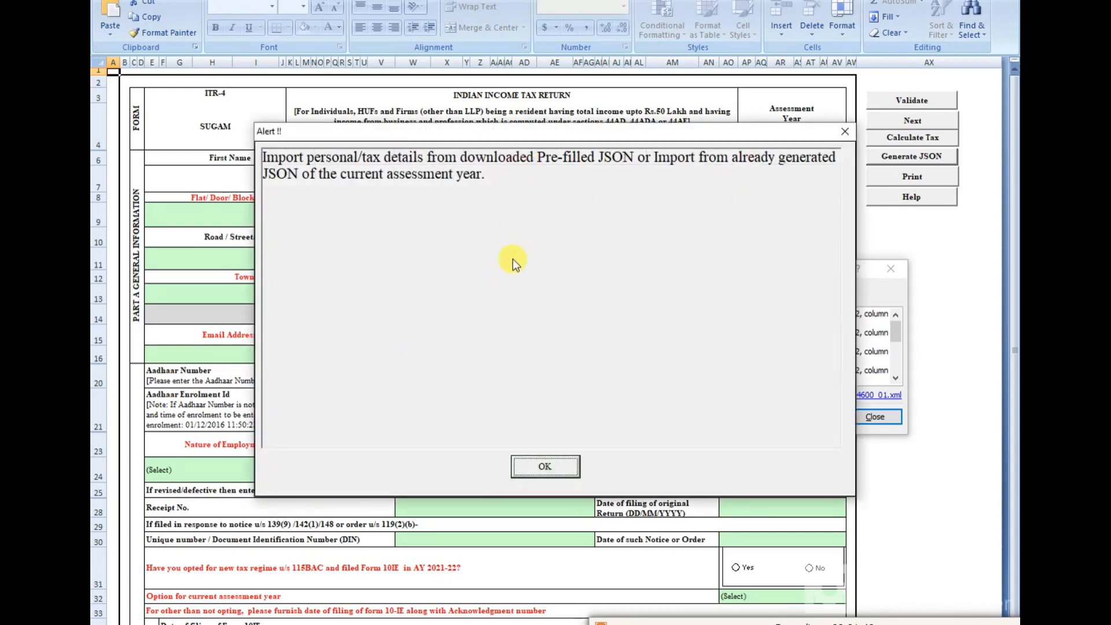
left_click(541, 461)
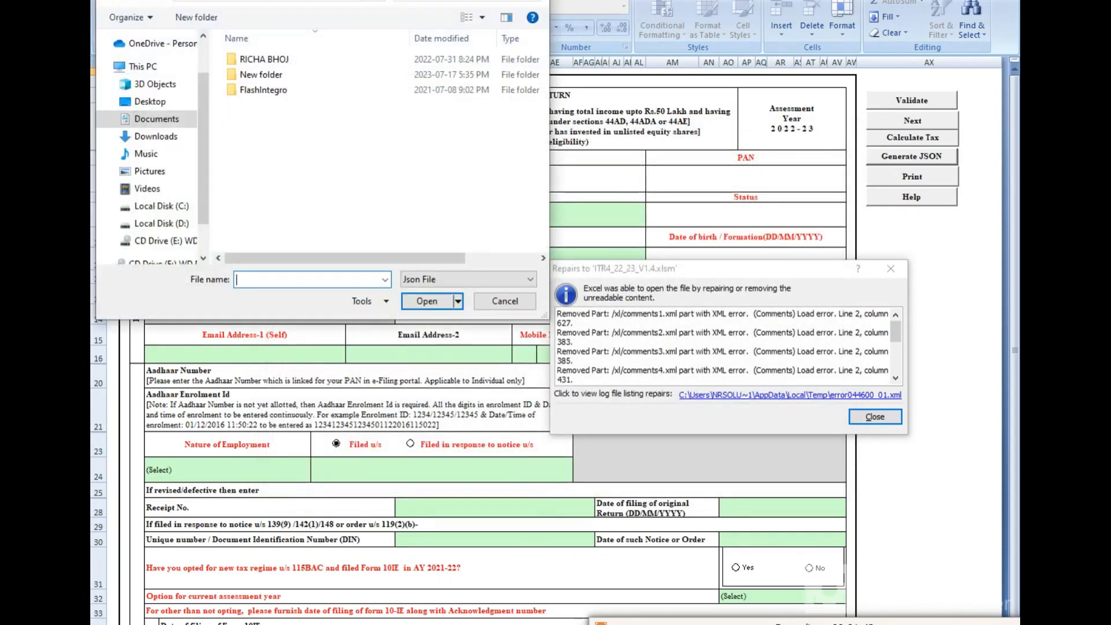
left_click(156, 136)
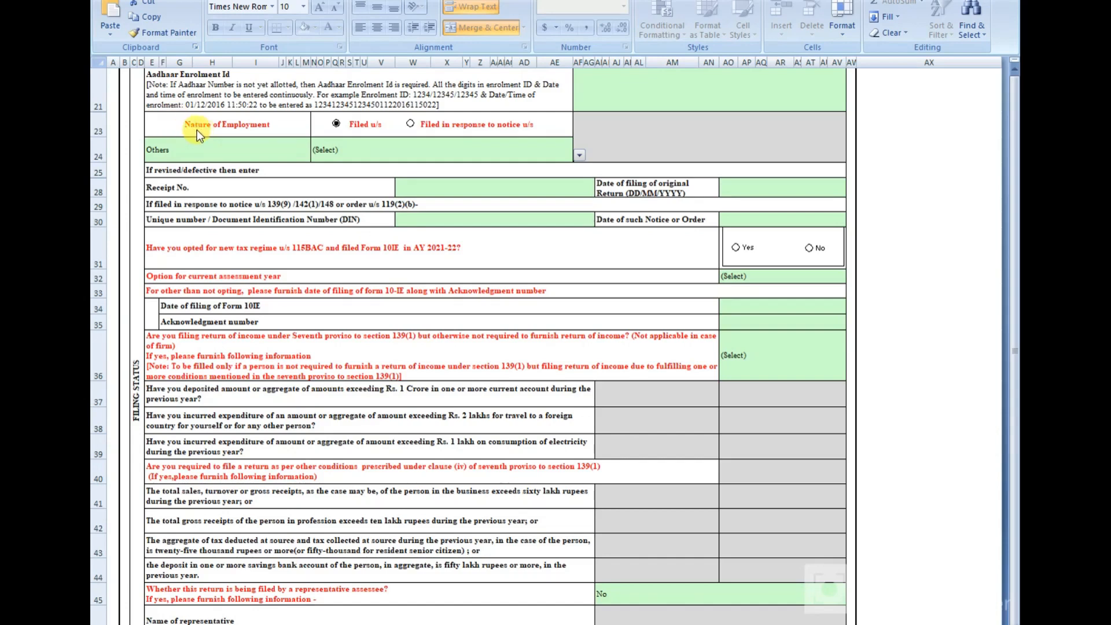
left_click(295, 155)
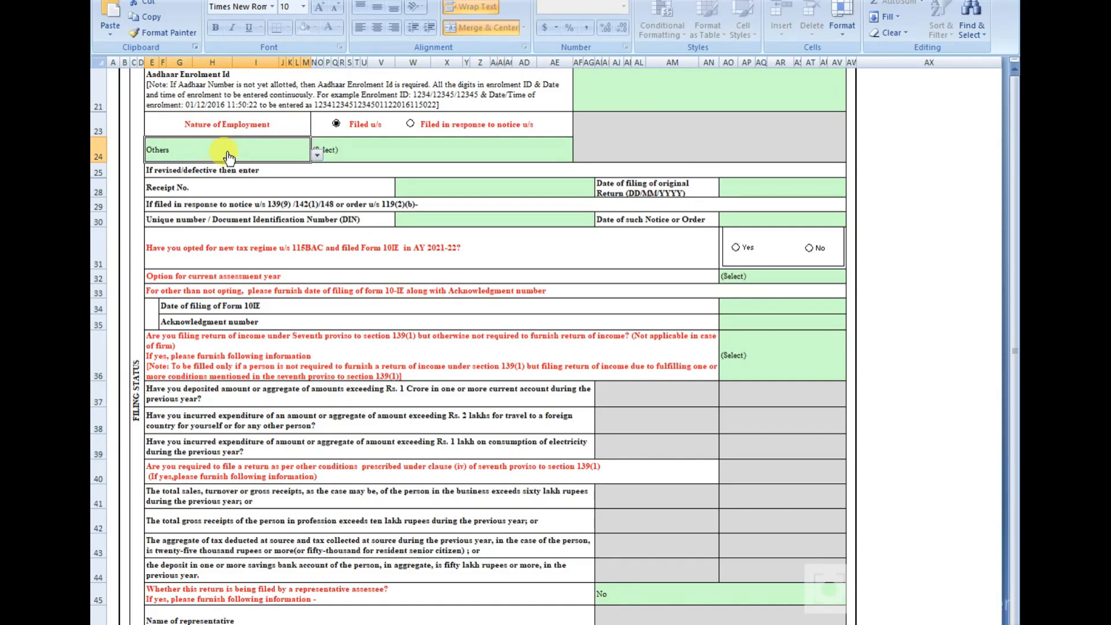
left_click(347, 152)
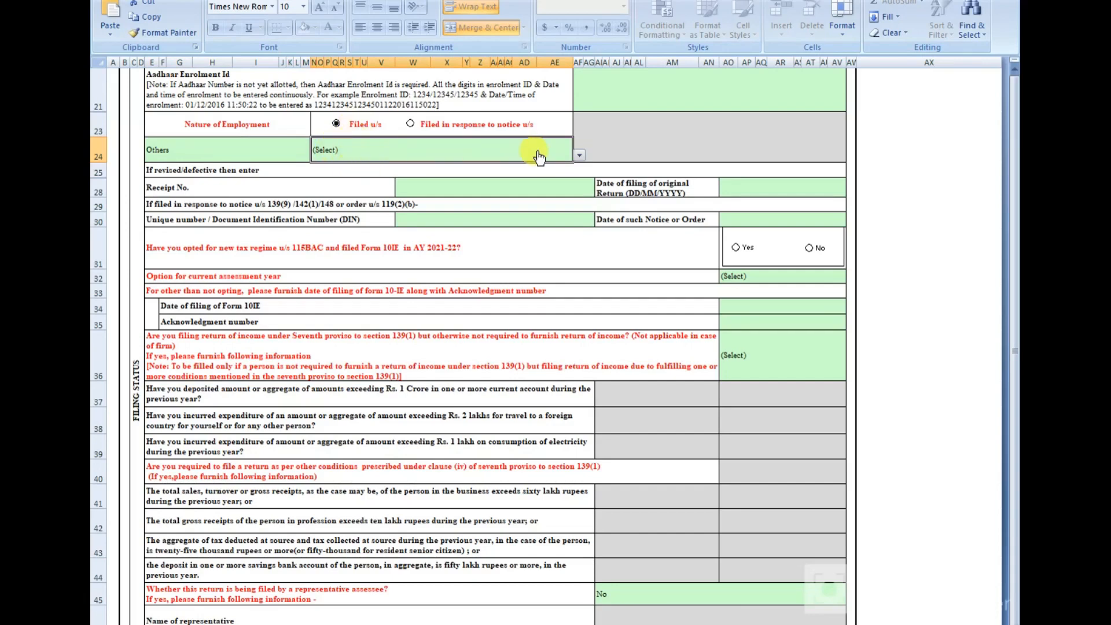
left_click(579, 156)
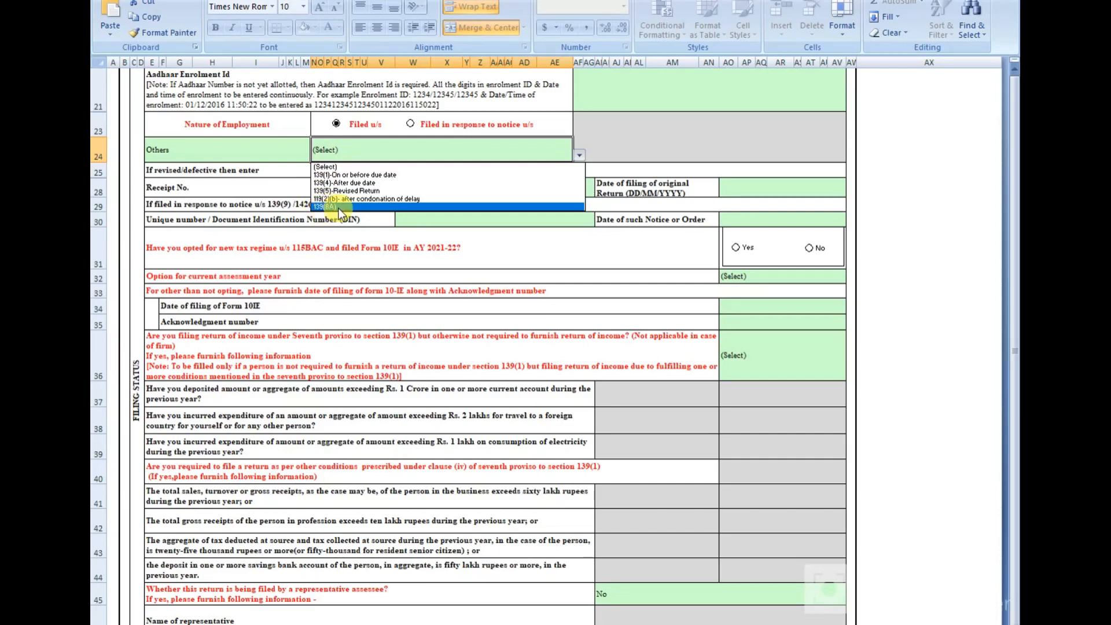
left_click(340, 145)
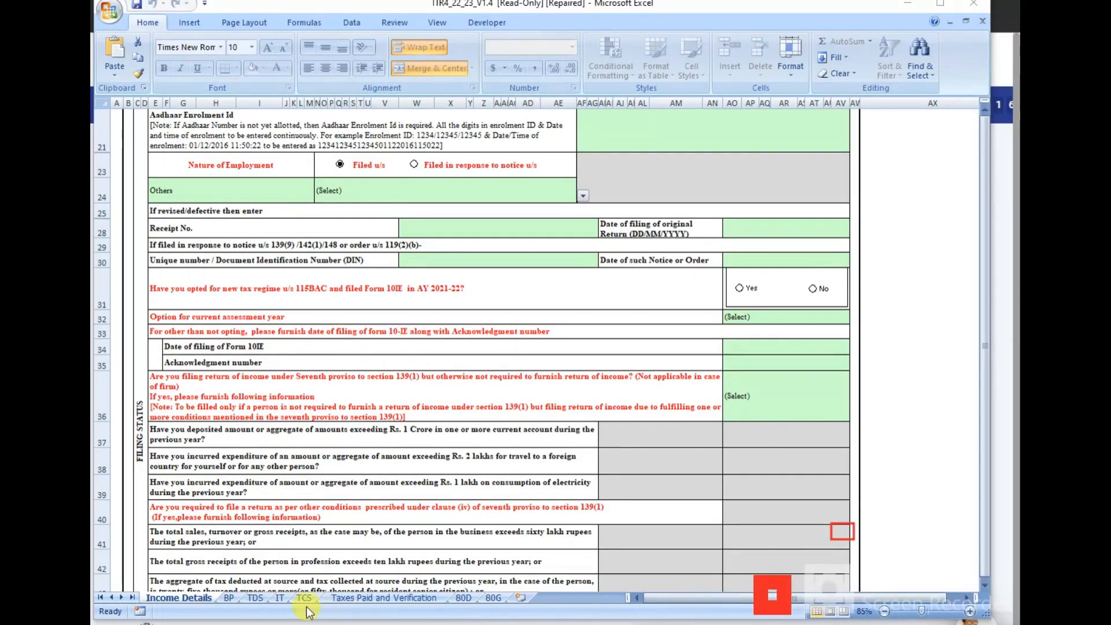
mouse_move(143, 586)
left_mouse_down()
mouse_move(273, 605)
mouse_move(551, 609)
left_mouse_up()
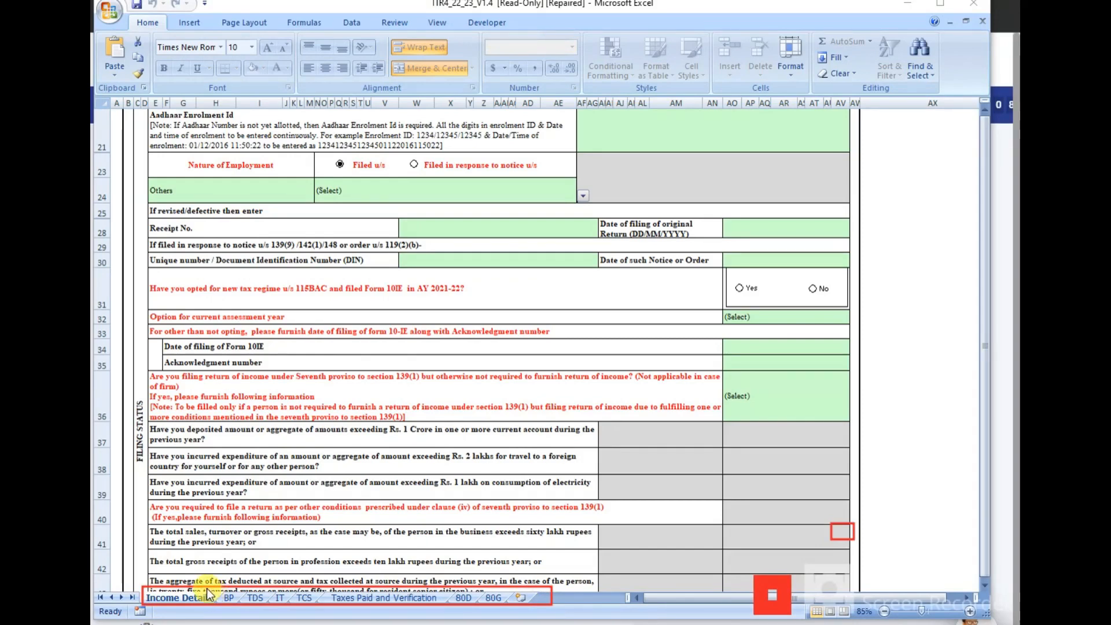
left_click_drag(205, 601, 222, 606)
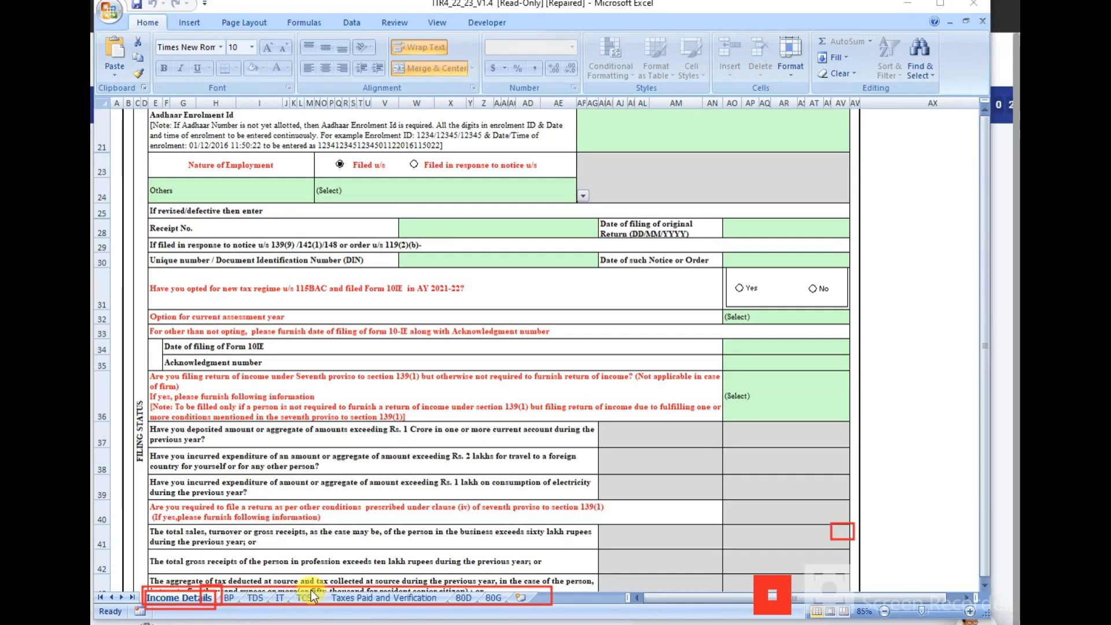
mouse_move(327, 610)
left_mouse_down()
mouse_move(311, 588)
mouse_move(323, 598)
left_mouse_up()
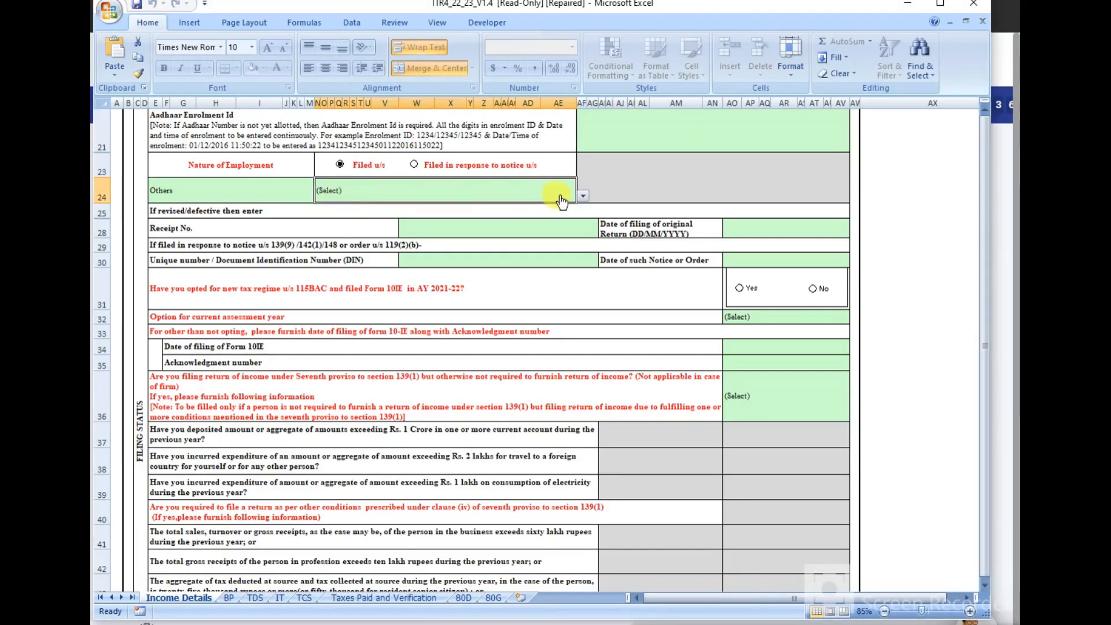
Step: Pick 139(8A) from the row-24 filing-section dropdown
left_click(582, 196)
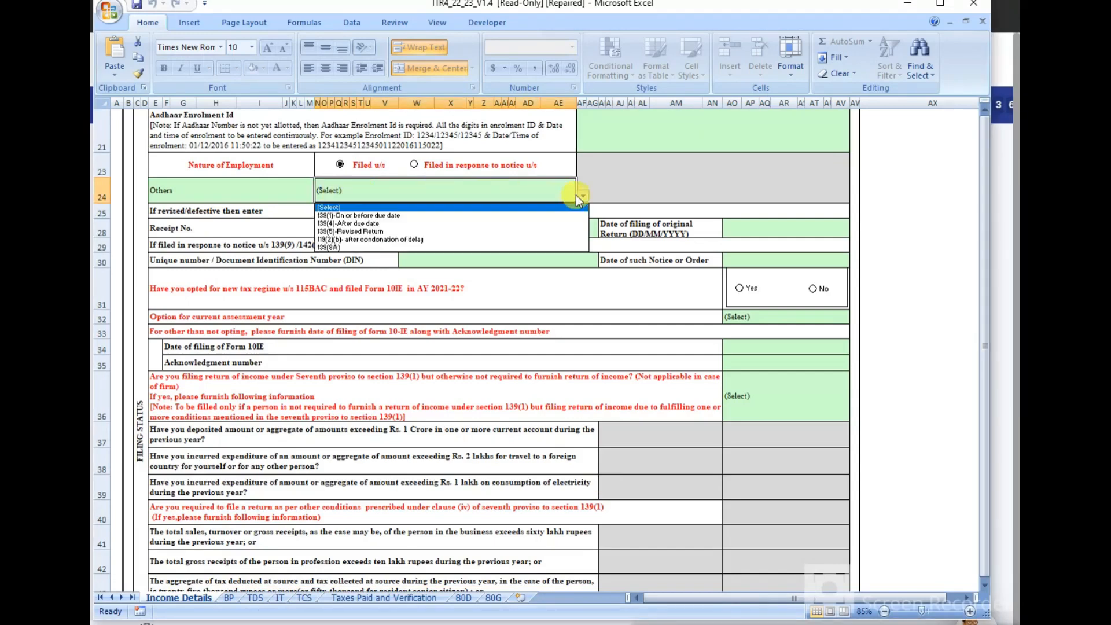
left_click(340, 245)
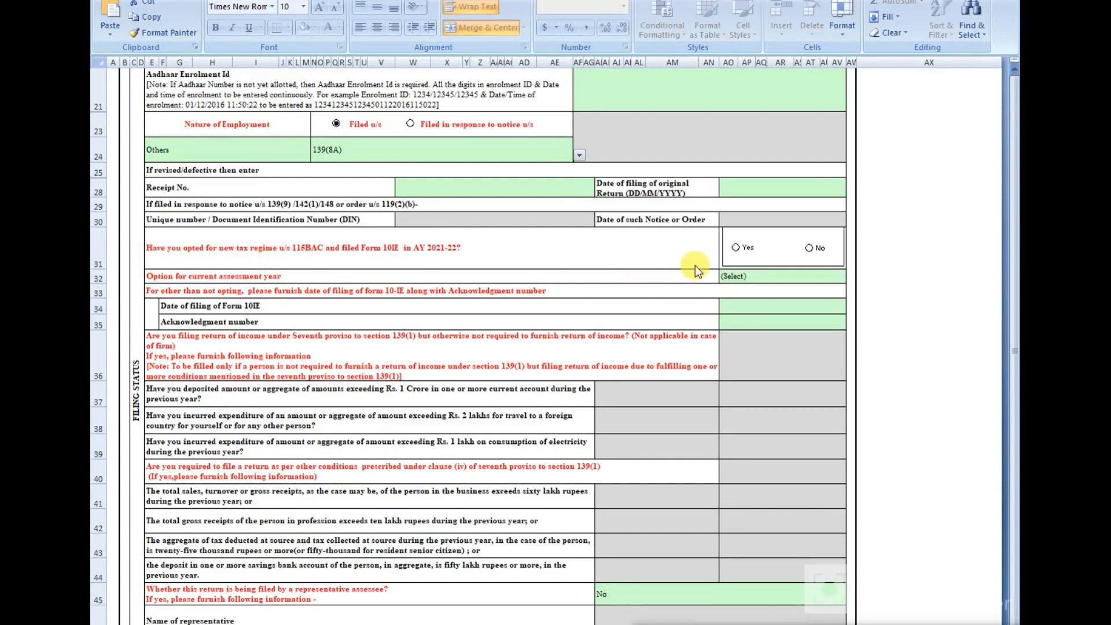
Step: Answer No to having opted for the 115BAC new regime in AY 2021-22, confirming the prompt
left_click(810, 249)
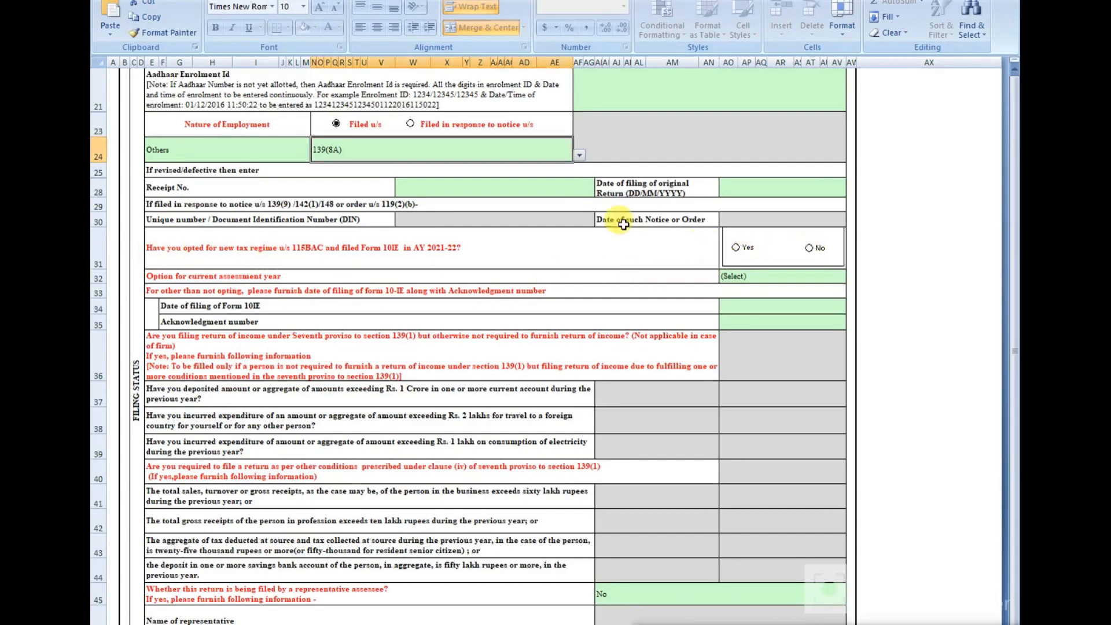
left_click(811, 249)
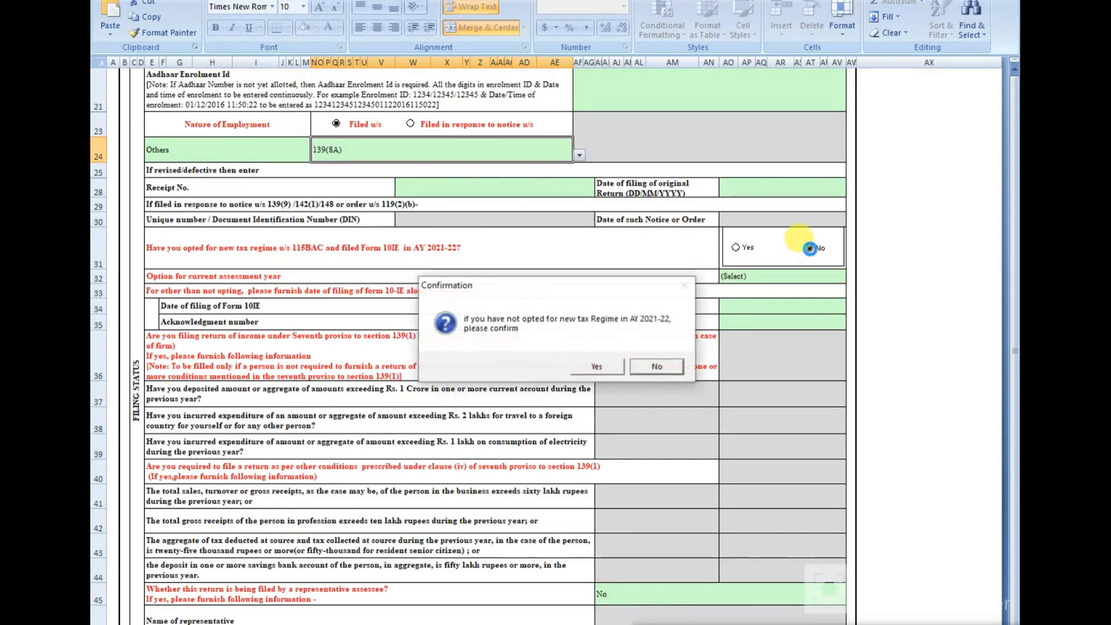
left_click(589, 366)
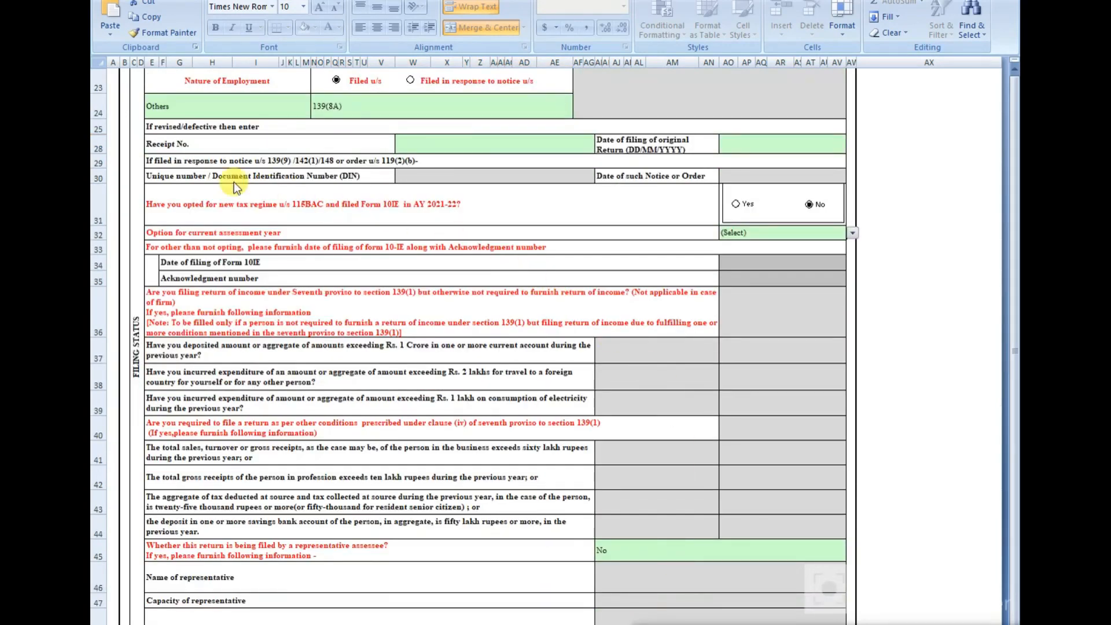
Step: Set the current assessment year's regime option to Not opting and confirm the change
left_click(728, 232)
left_click(852, 234)
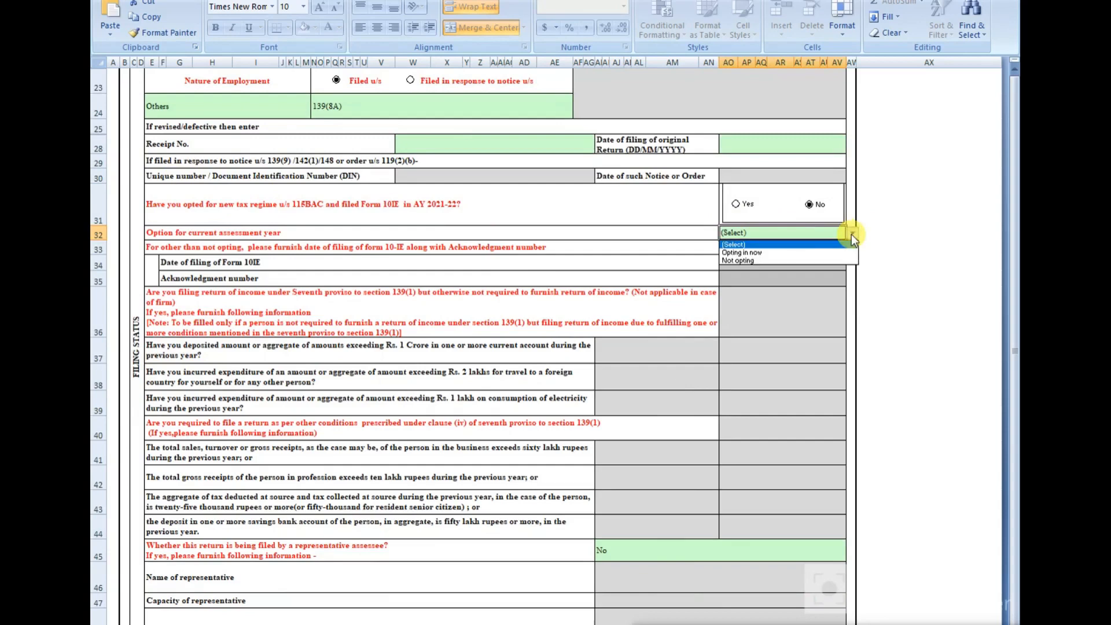
left_click(744, 261)
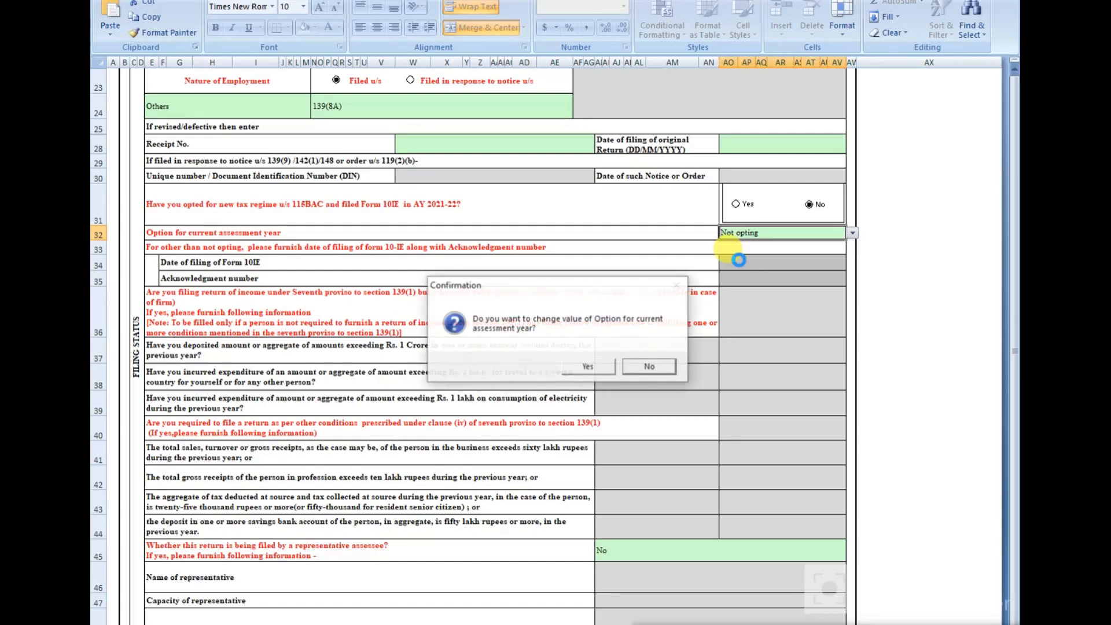
left_click(582, 365)
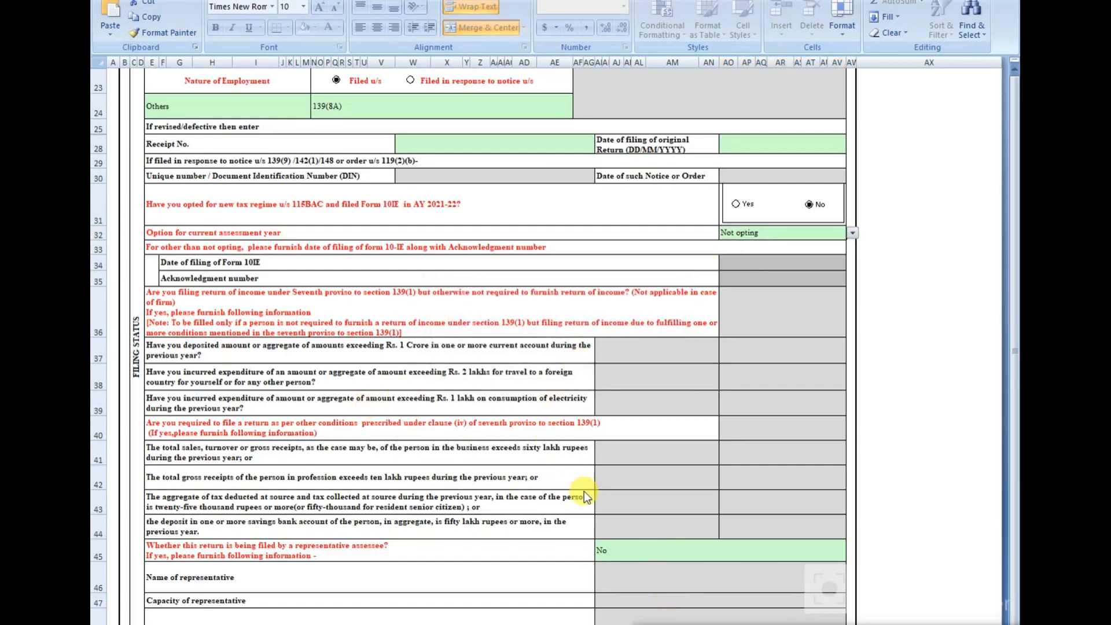
scroll(585, 491, "down", 3)
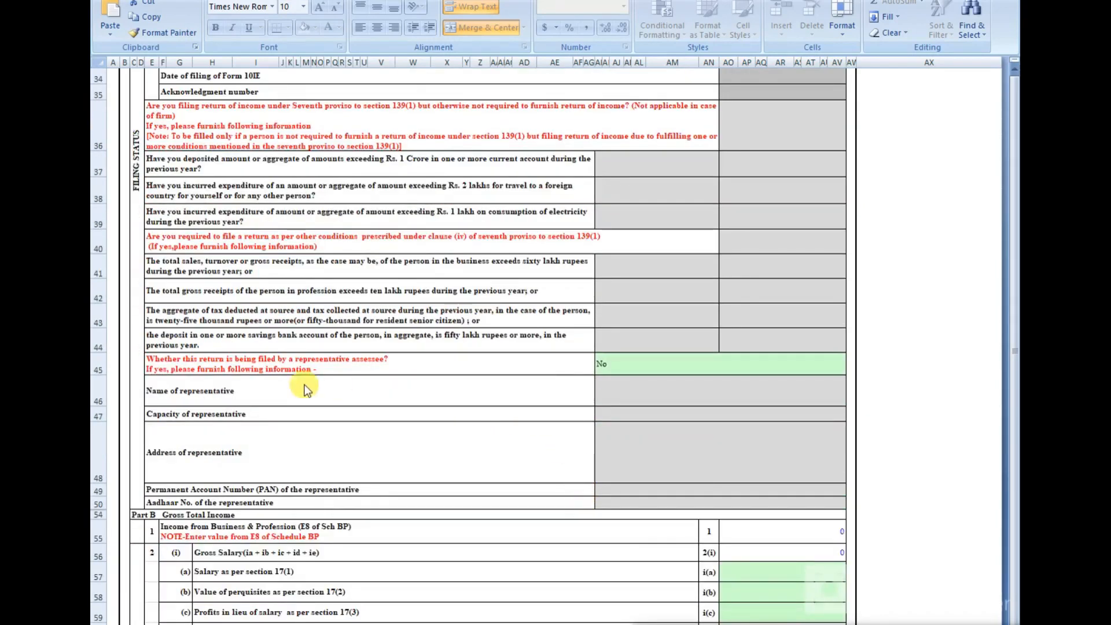
left_click(733, 374)
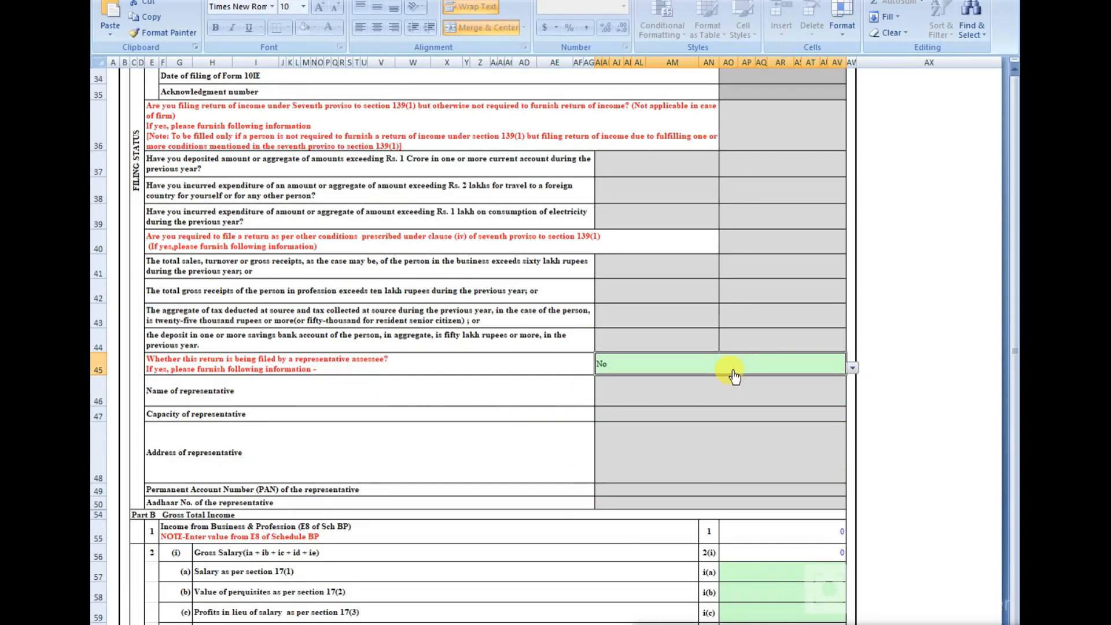
left_click(774, 223)
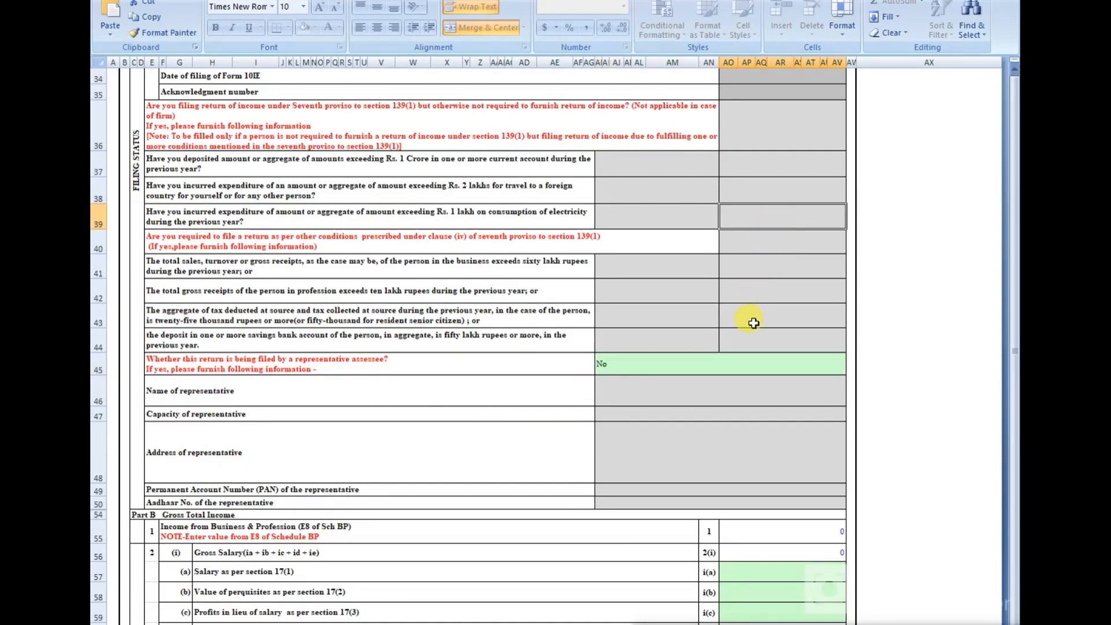
left_click(625, 623)
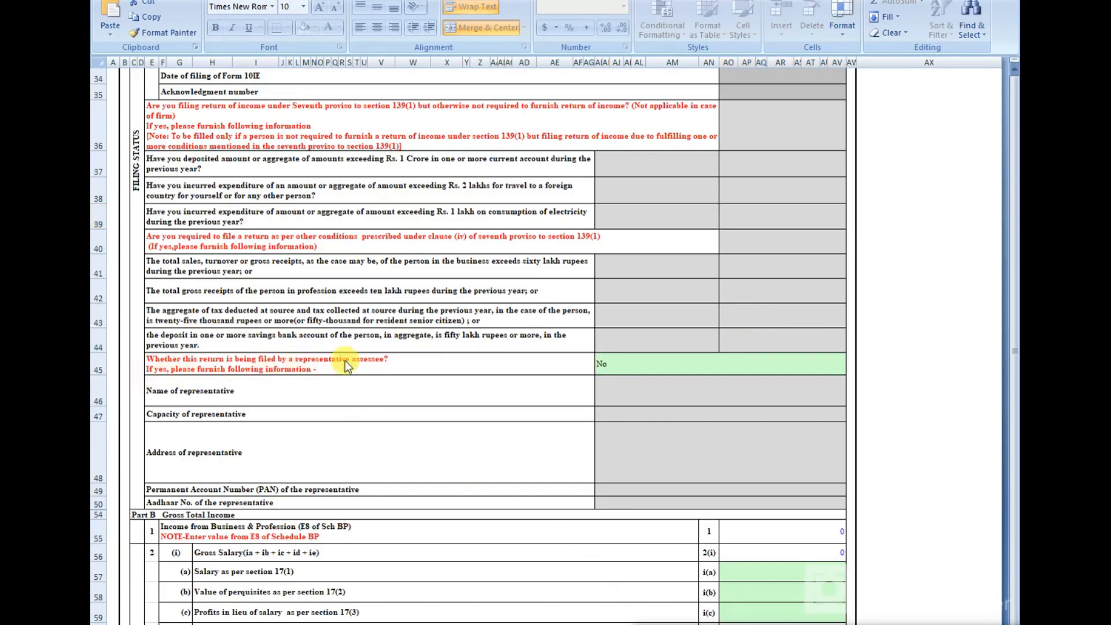
left_click(740, 364)
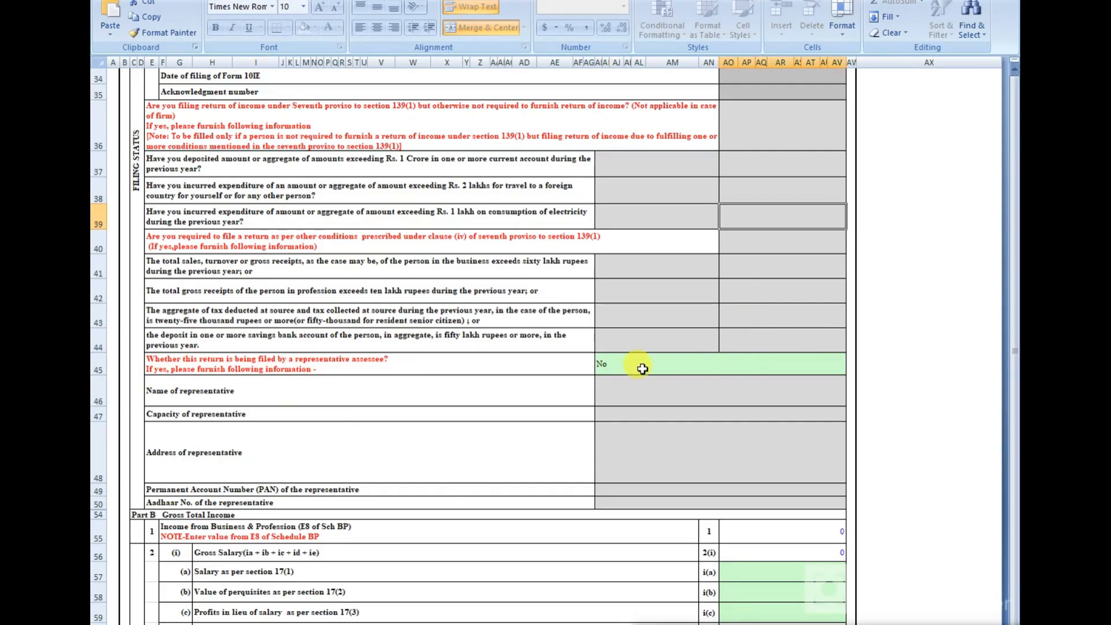
scroll(544, 440, "down", 10)
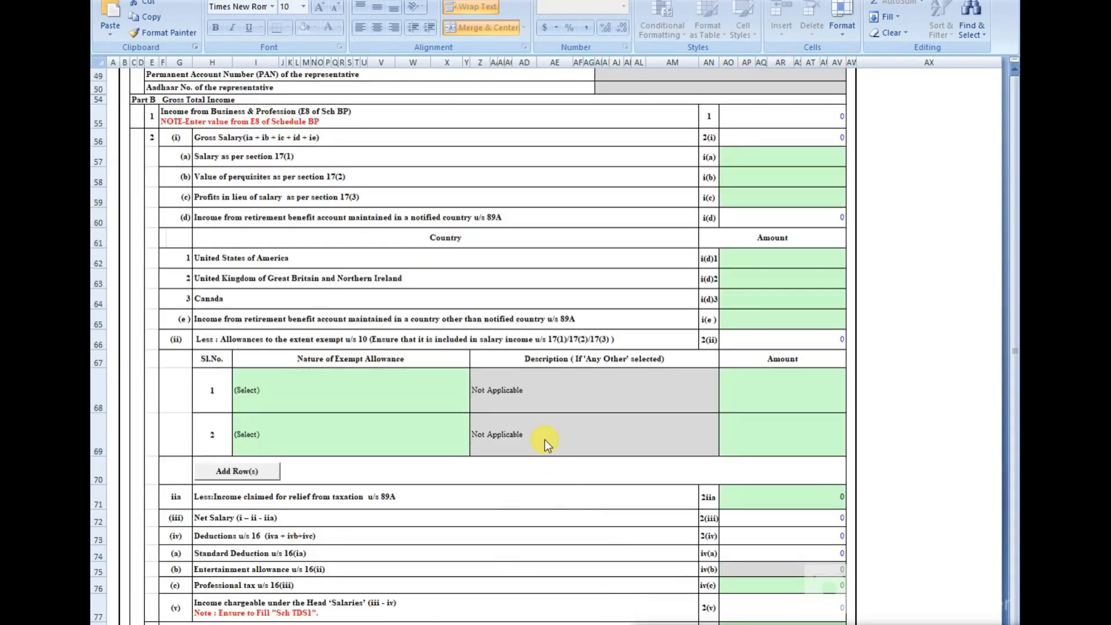
scroll(544, 439, "down", 9)
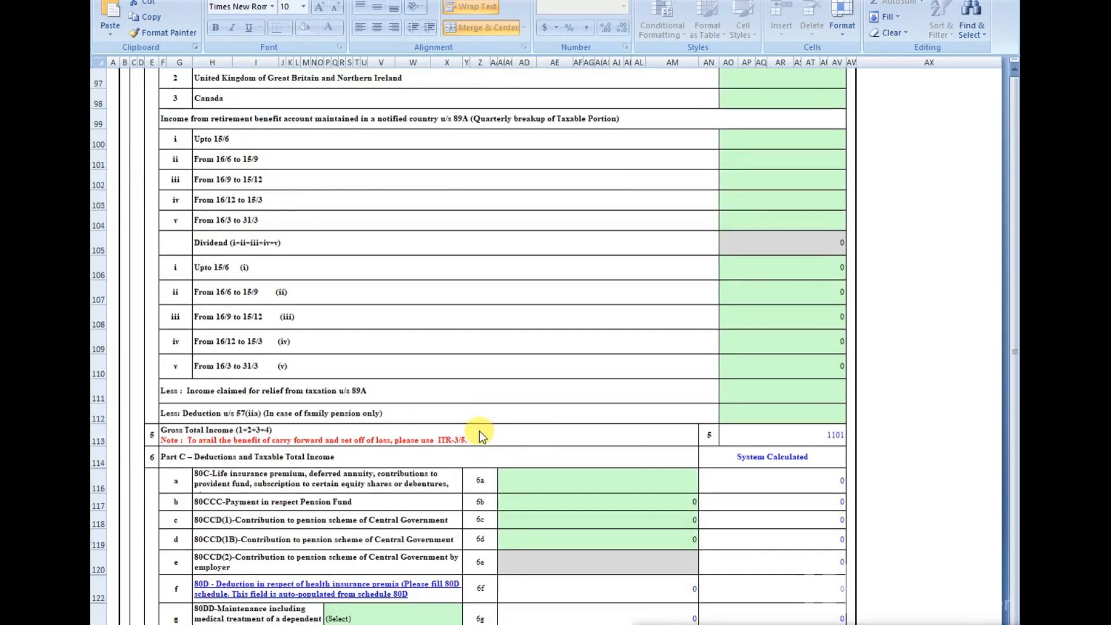
scroll(480, 430, "down", 3)
scroll(479, 430, "up", 4)
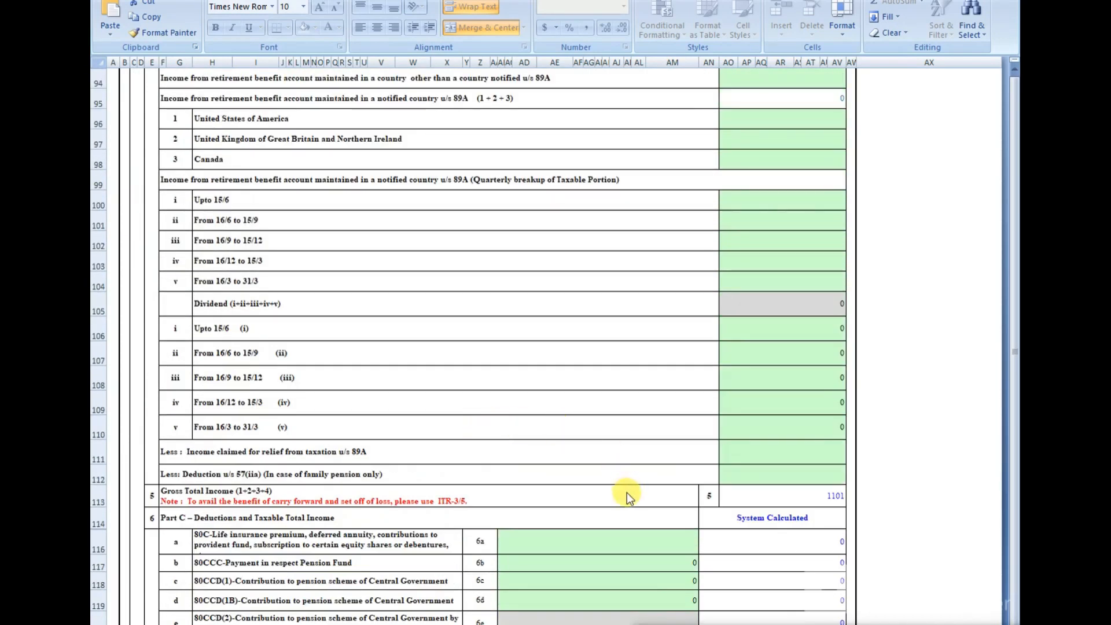
scroll(627, 495, "up", 6)
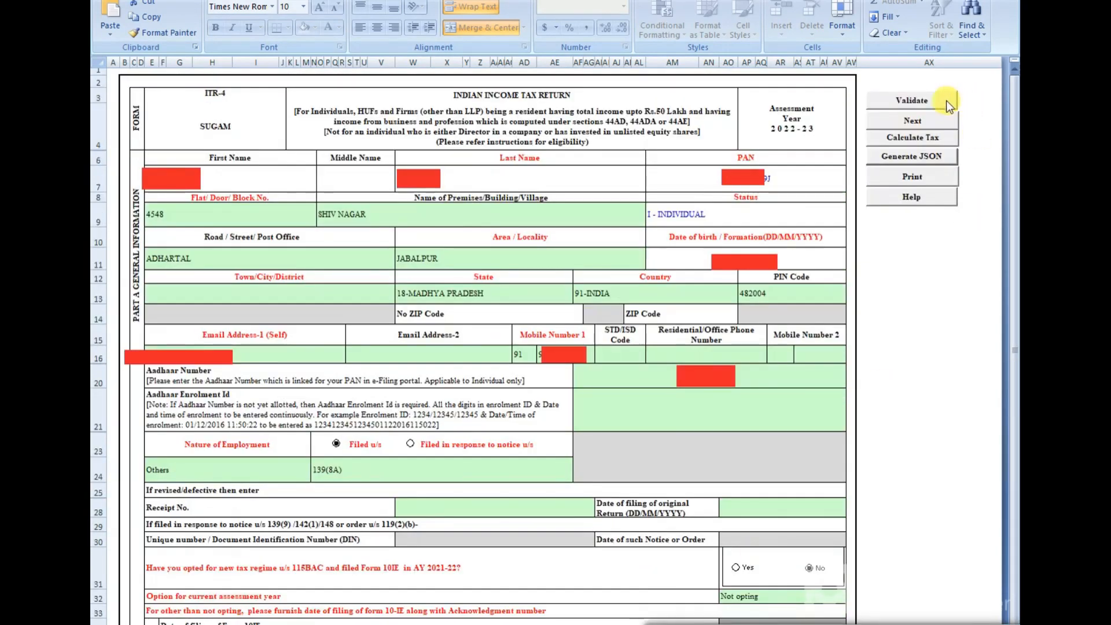
Step: Validate the Income Details sheet and dismiss the list of missing-field errors
left_click(894, 104)
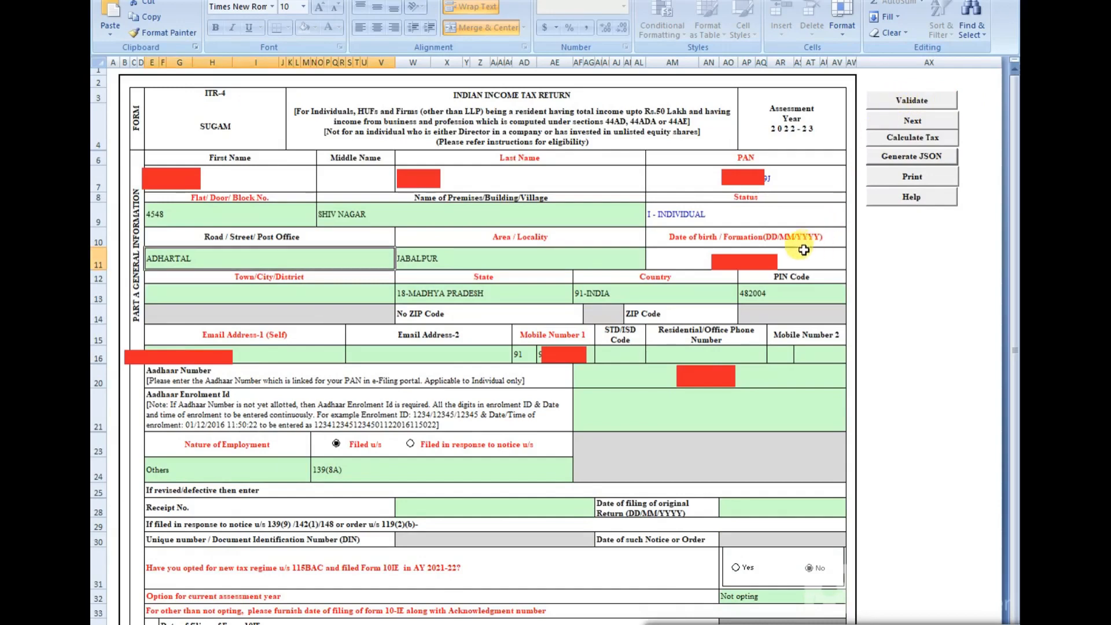
left_click(913, 106)
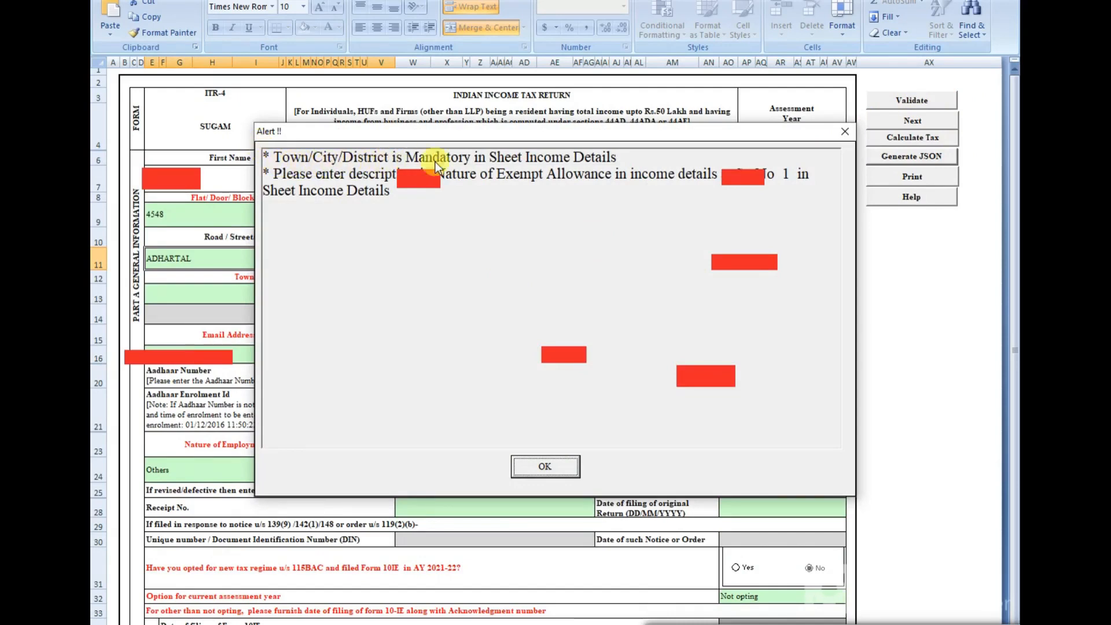
left_click(544, 466)
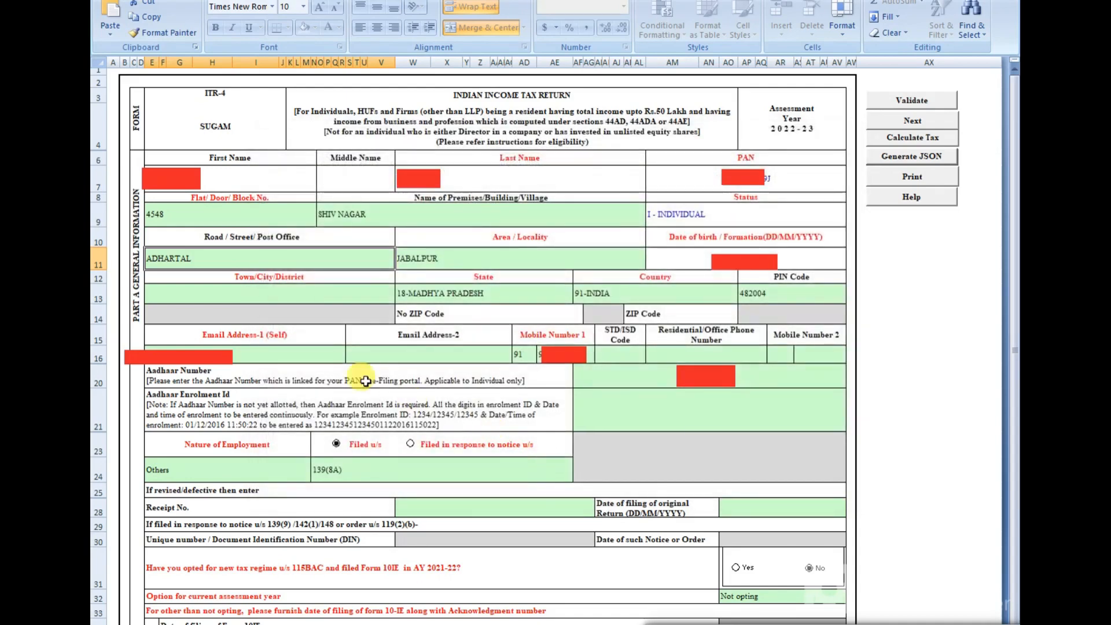
Step: Enter JABALPUR as Town/City/District so the sheet validates as OK
left_click(259, 298)
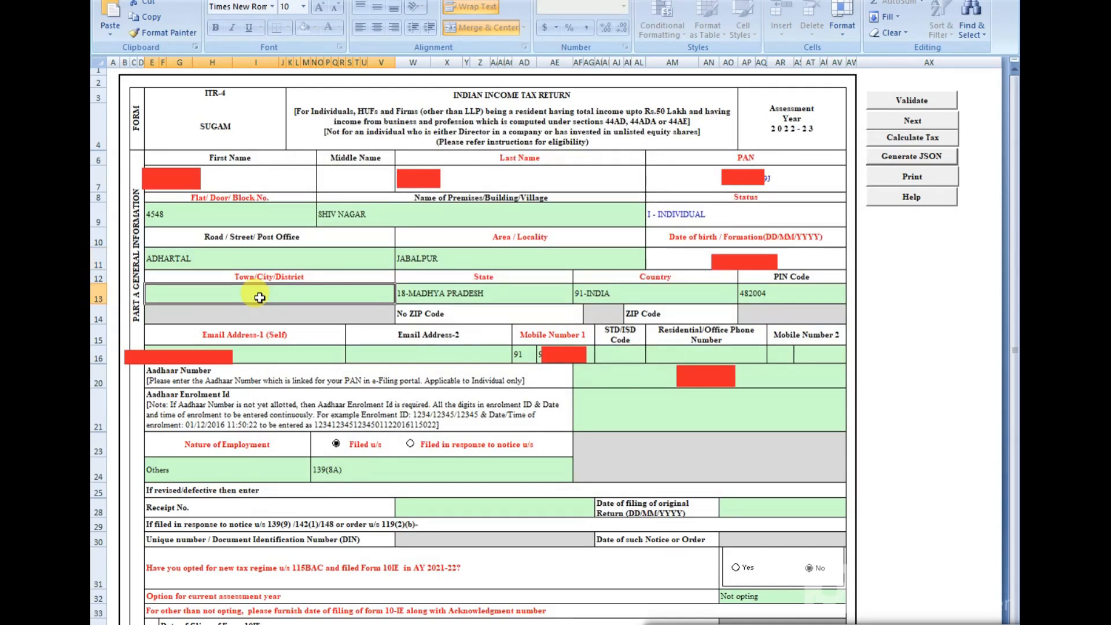
type("JABALPU")
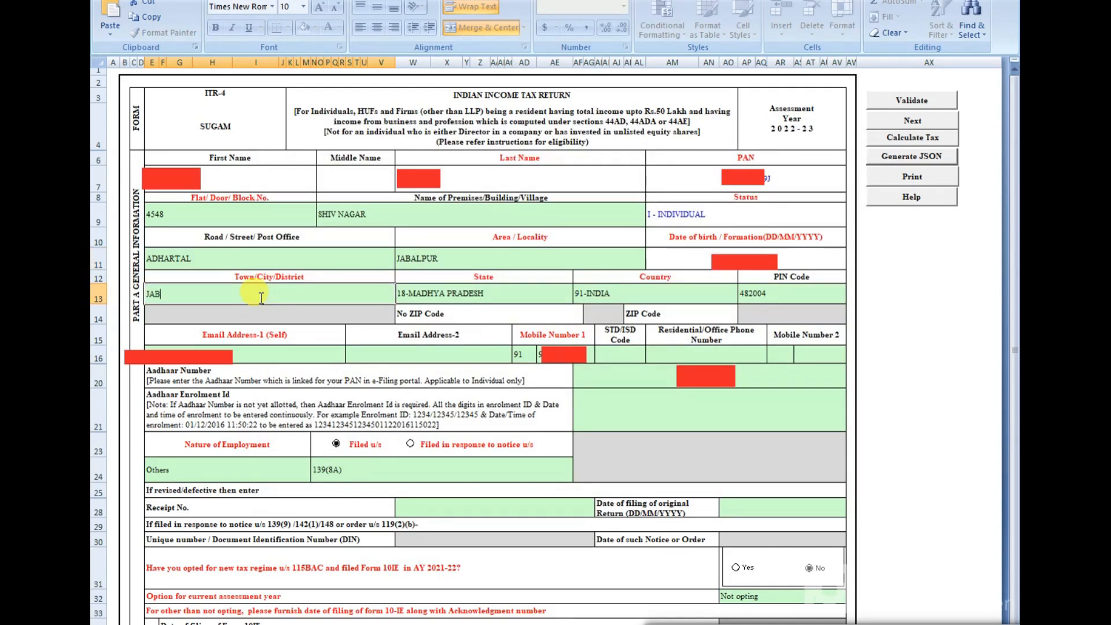
type("T")
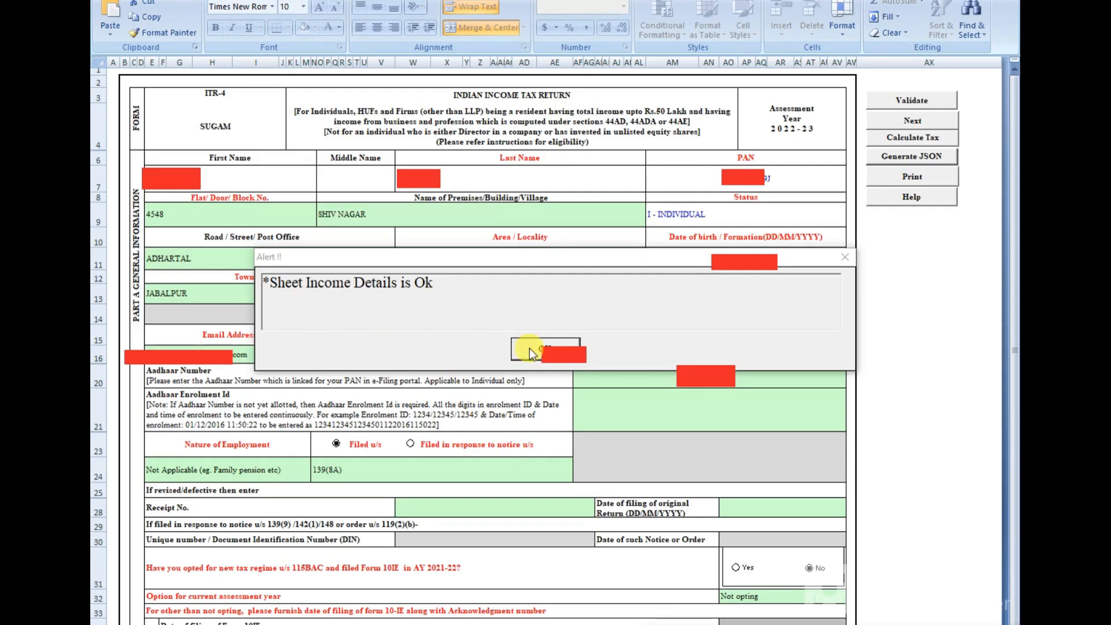
left_click(546, 349)
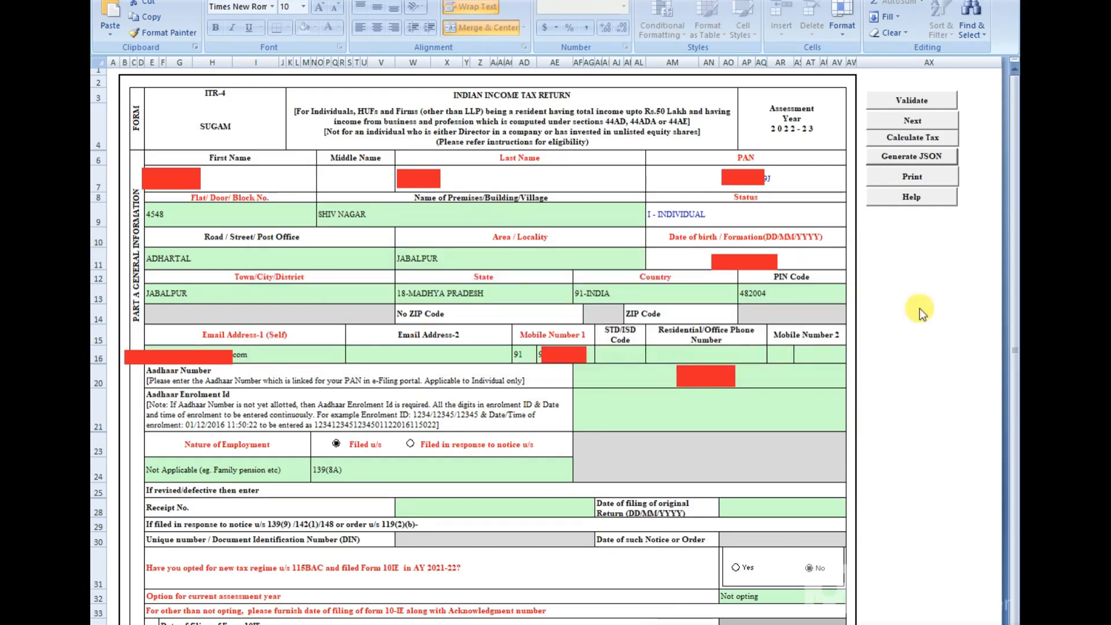
left_click(916, 124)
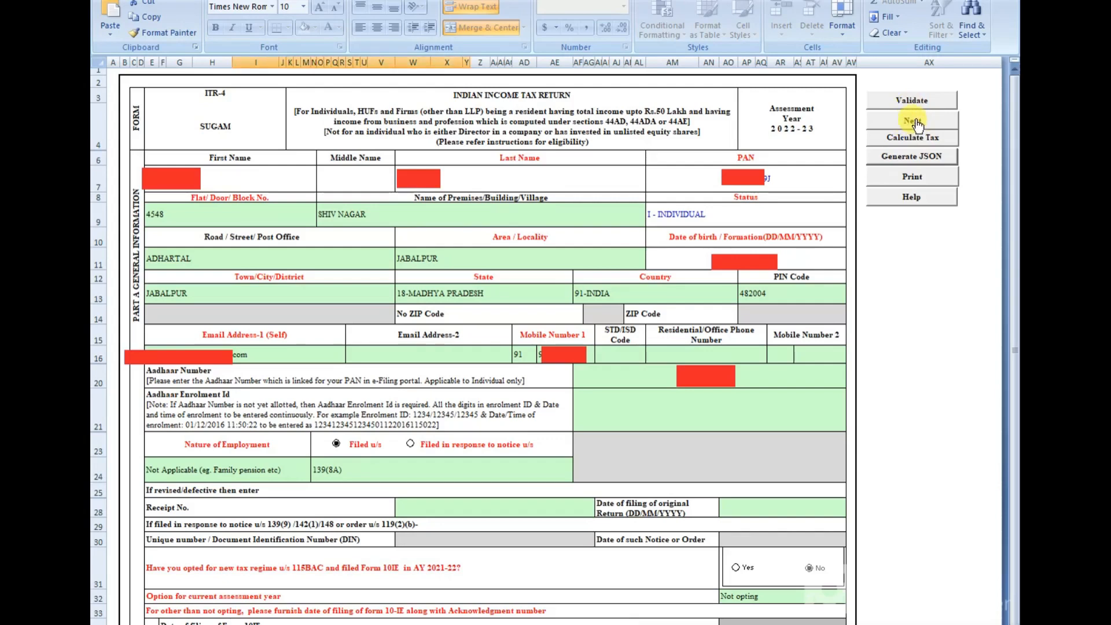
Step: Go to Schedule BP and enter the first 44AD business's name
left_click(914, 121)
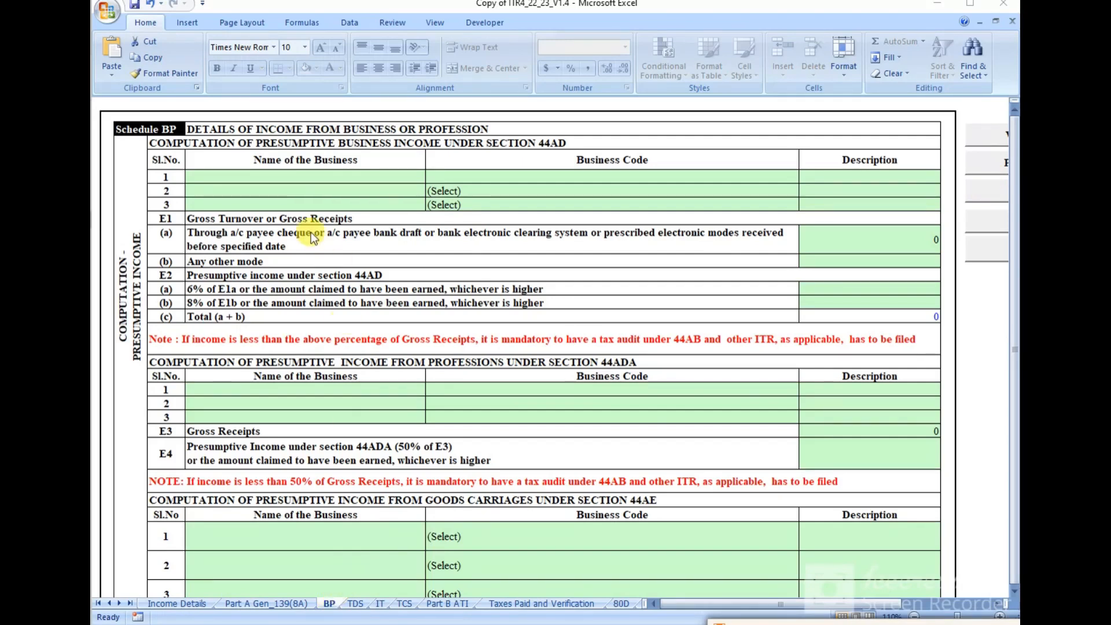
left_click(280, 176)
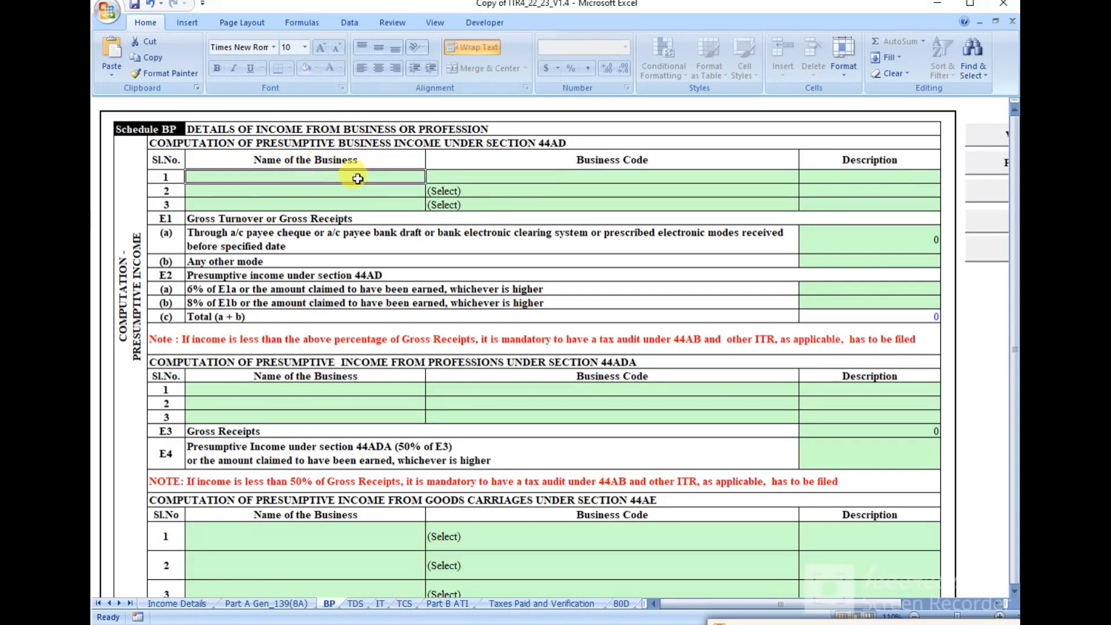
type("XXX")
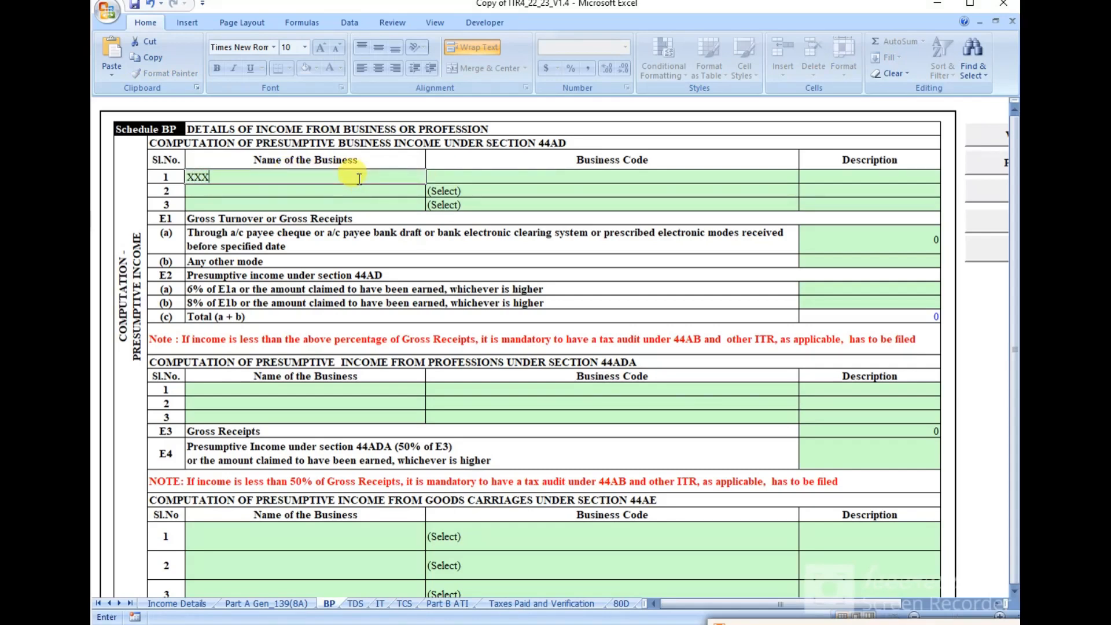
key("BackSpace")
type("NRSH ")
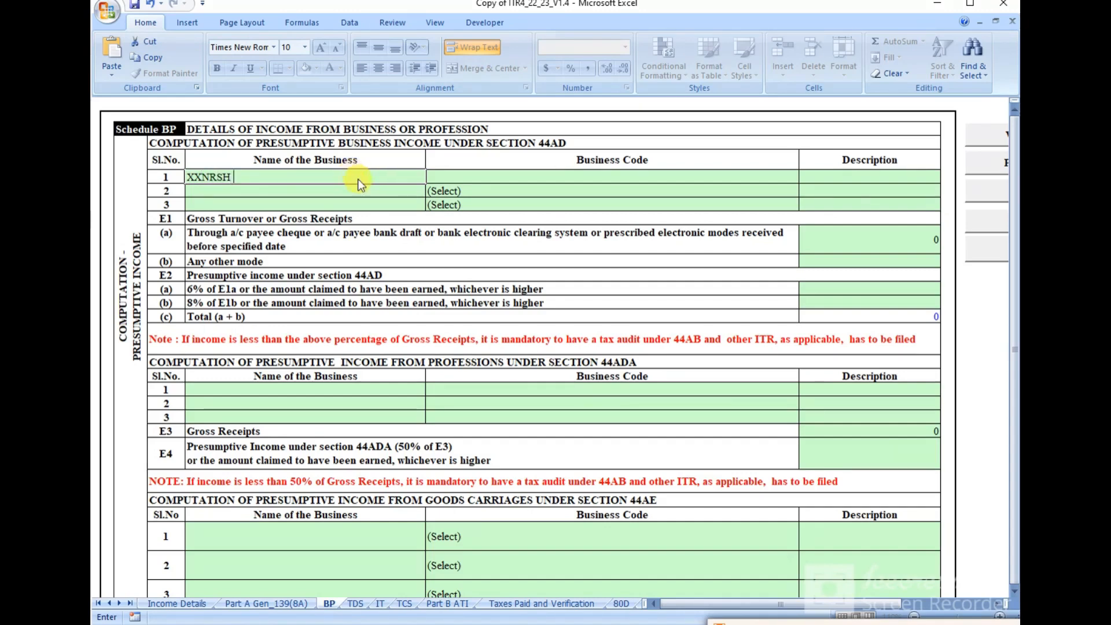
type("STORE")
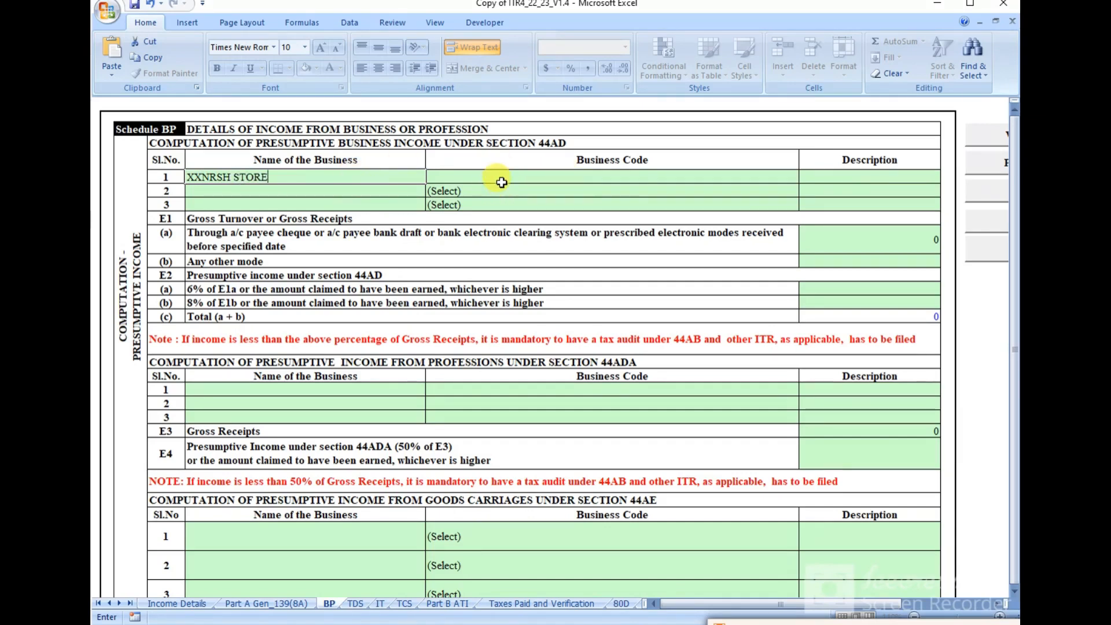
Step: Choose business code 21008-Other services n.e.c. and enter description SERVICE PROVIDER
left_click(501, 182)
left_click(805, 177)
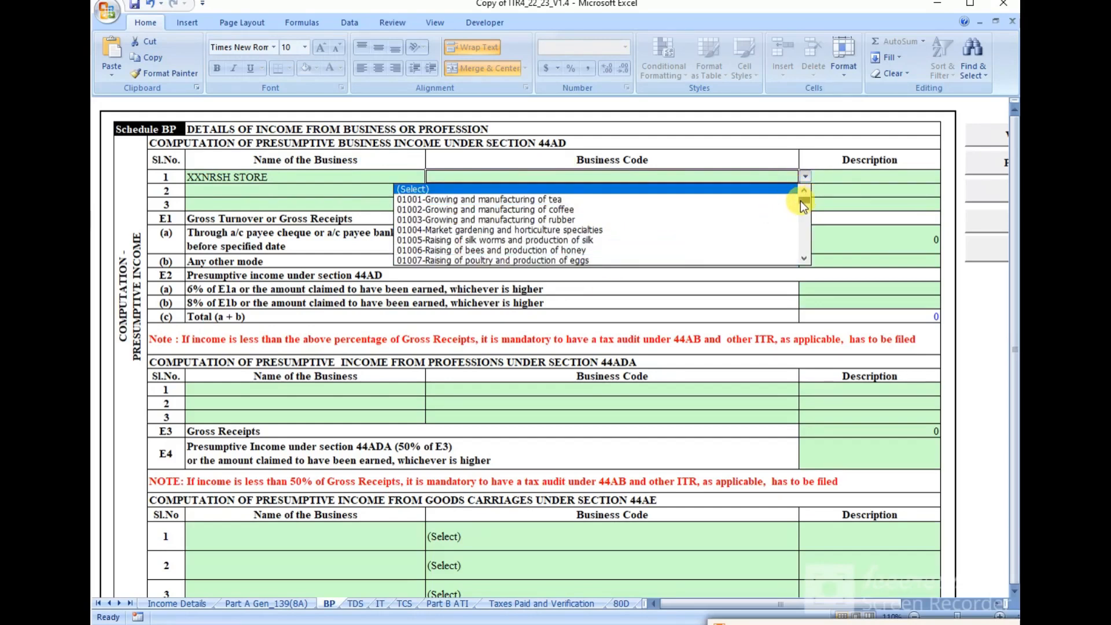
left_click_drag(800, 201, 801, 248)
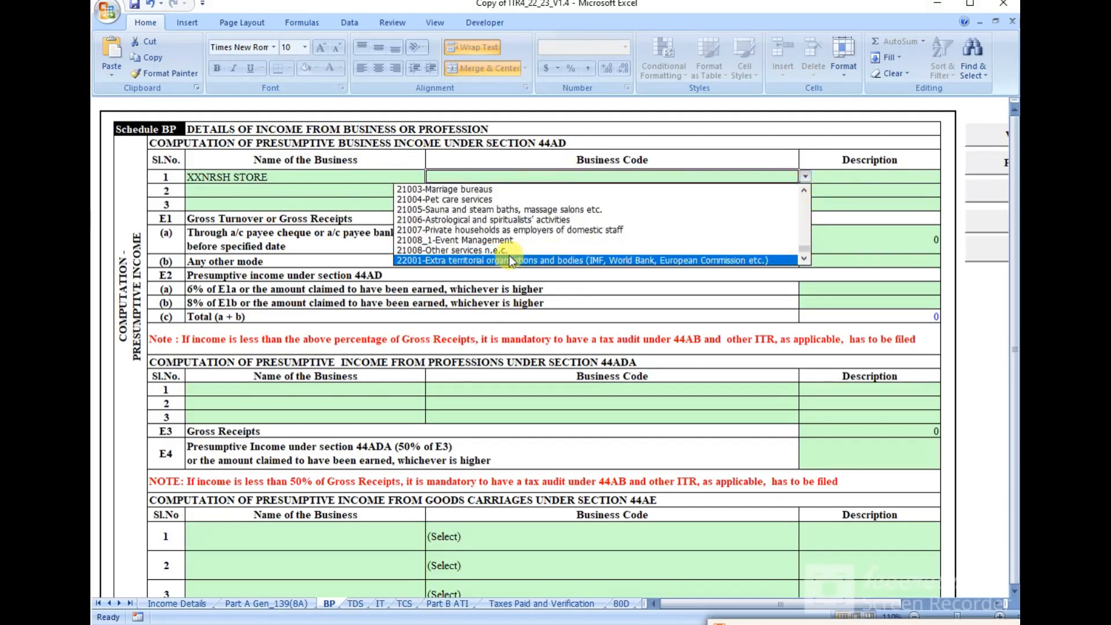
left_click(442, 251)
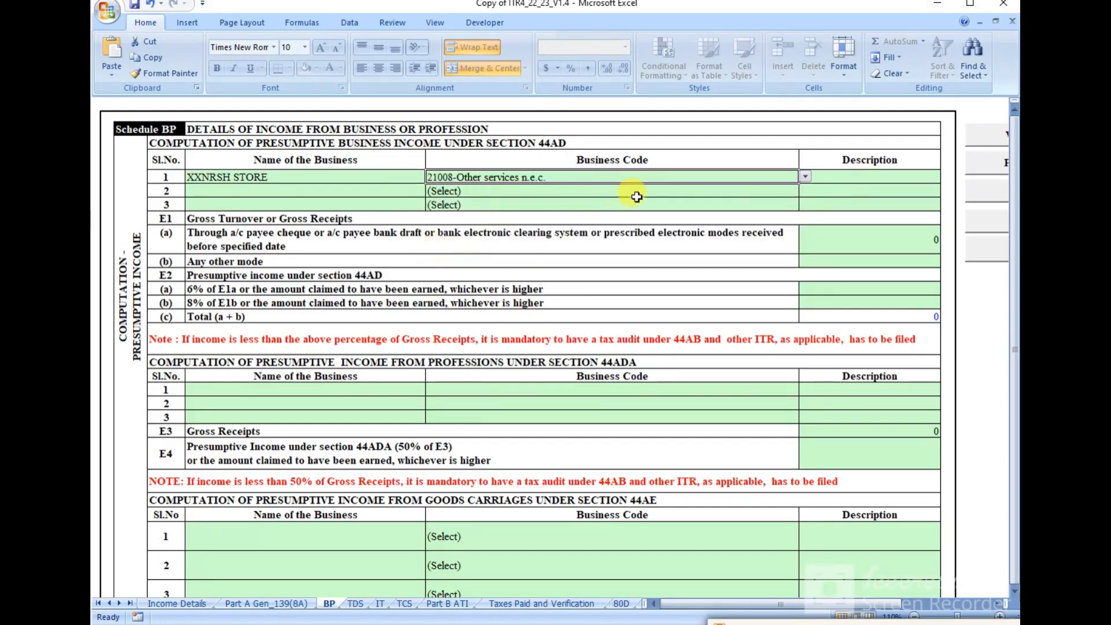
left_click(839, 177)
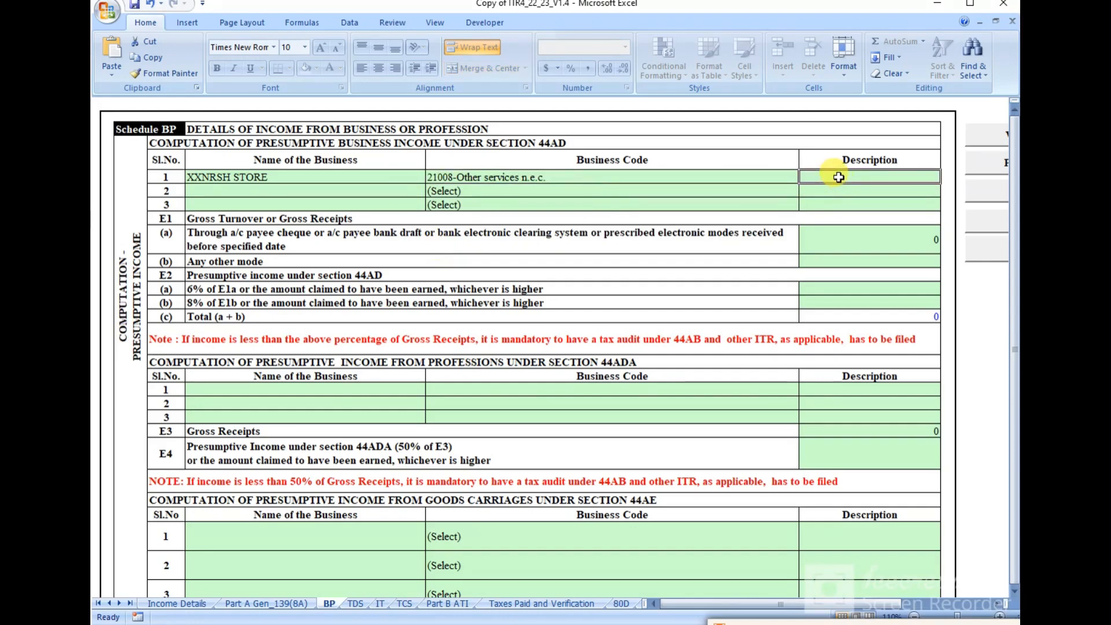
type("SERVI")
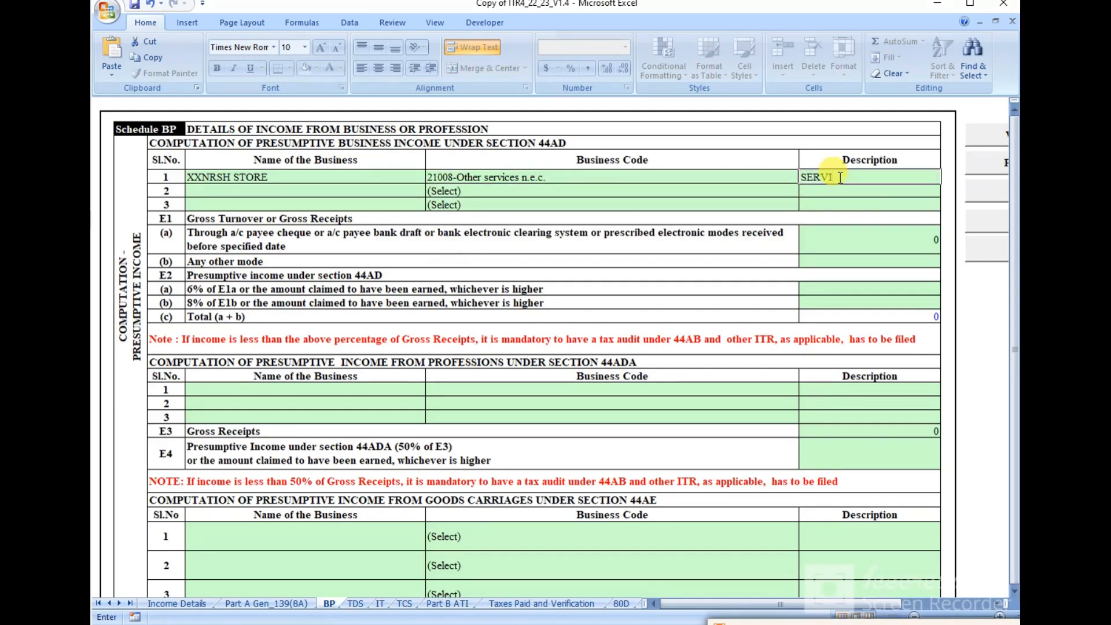
type("CE P")
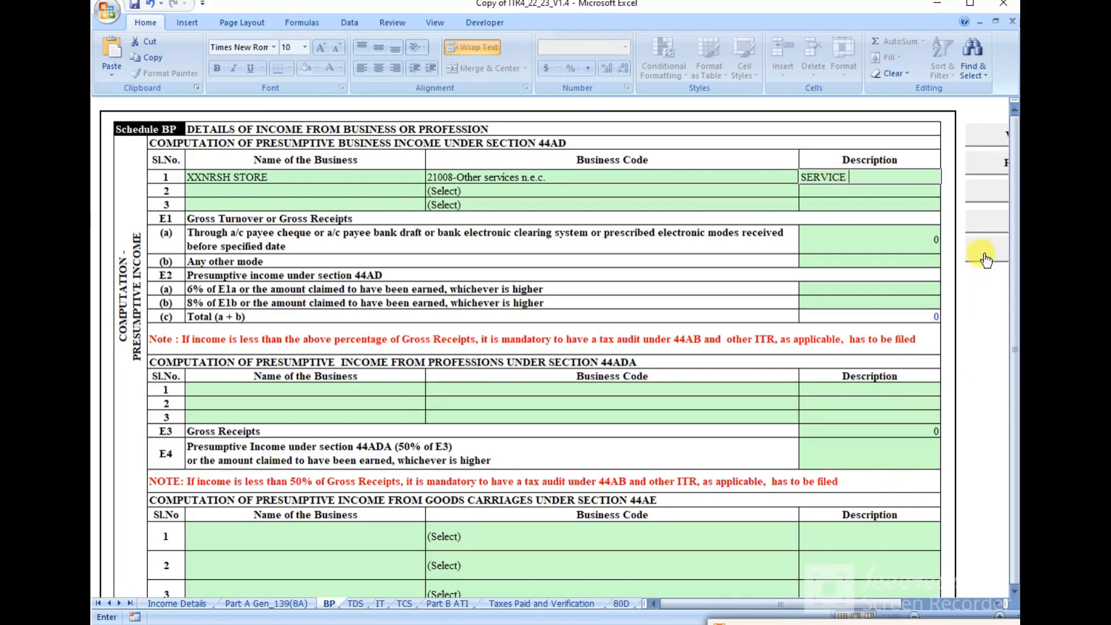
type("ROVIDER")
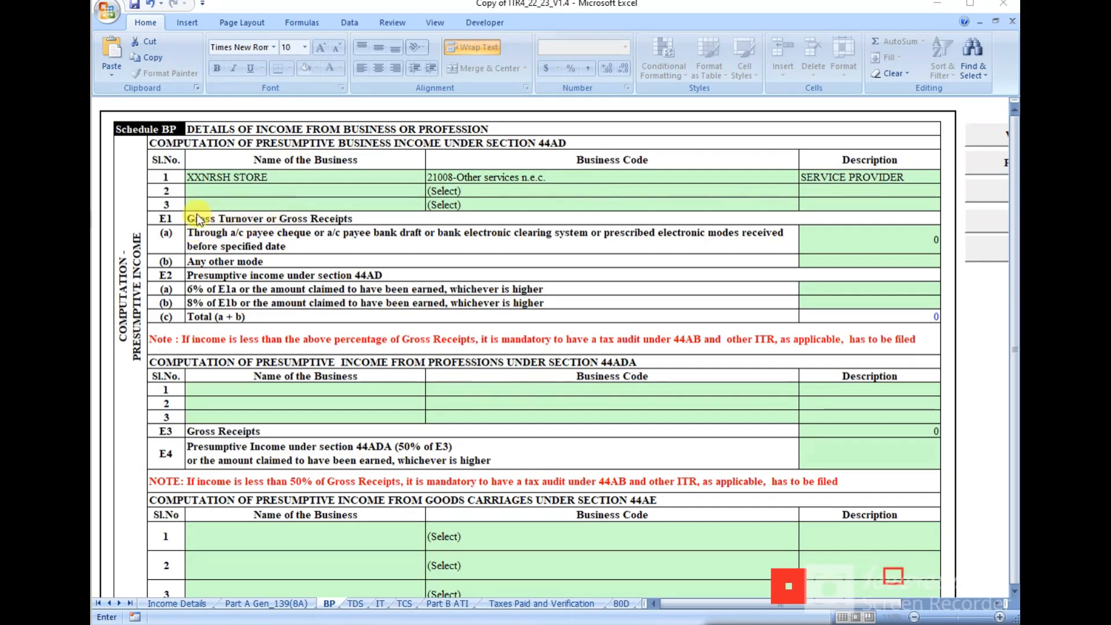
mouse_move(188, 228)
left_mouse_down()
mouse_move(607, 260)
mouse_move(784, 251)
left_mouse_up()
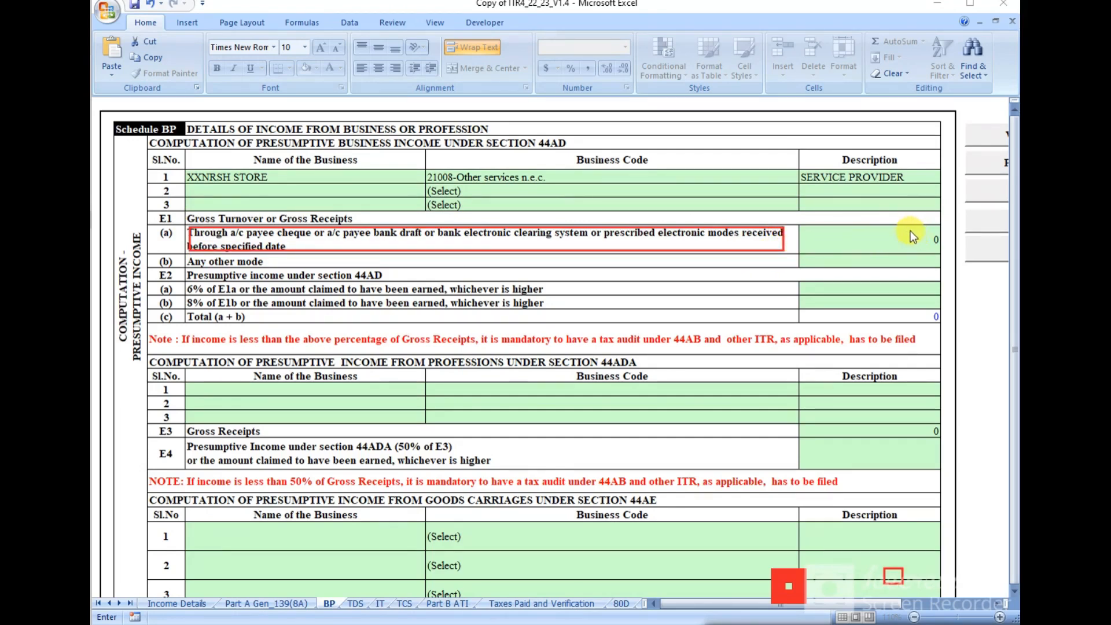
left_click_drag(866, 228, 955, 255)
left_click_drag(840, 256, 947, 270)
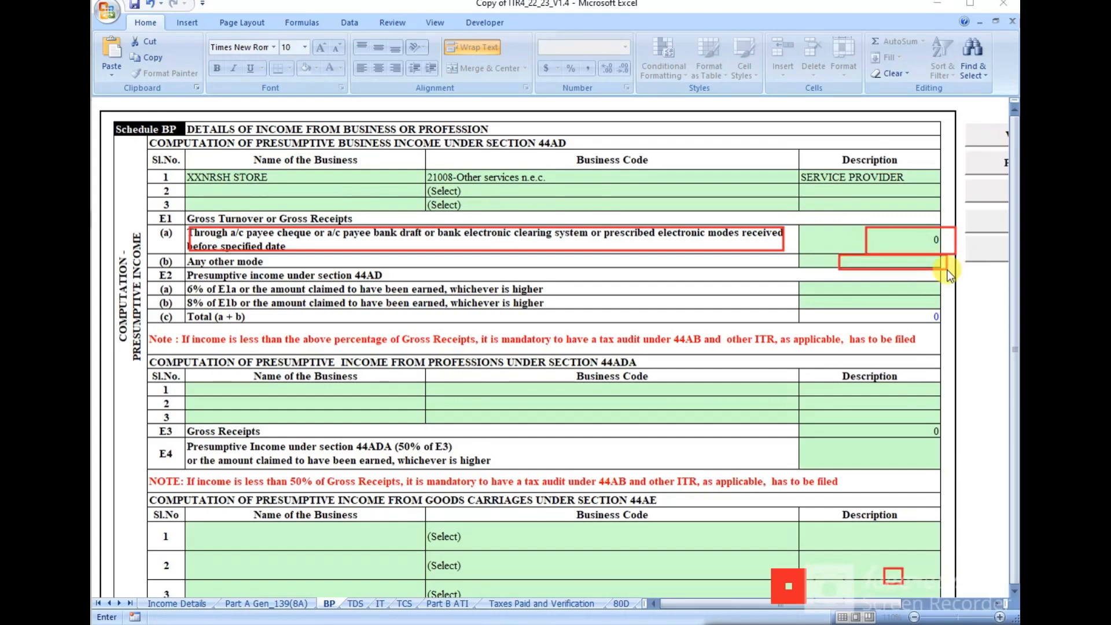
left_click_drag(193, 254, 282, 267)
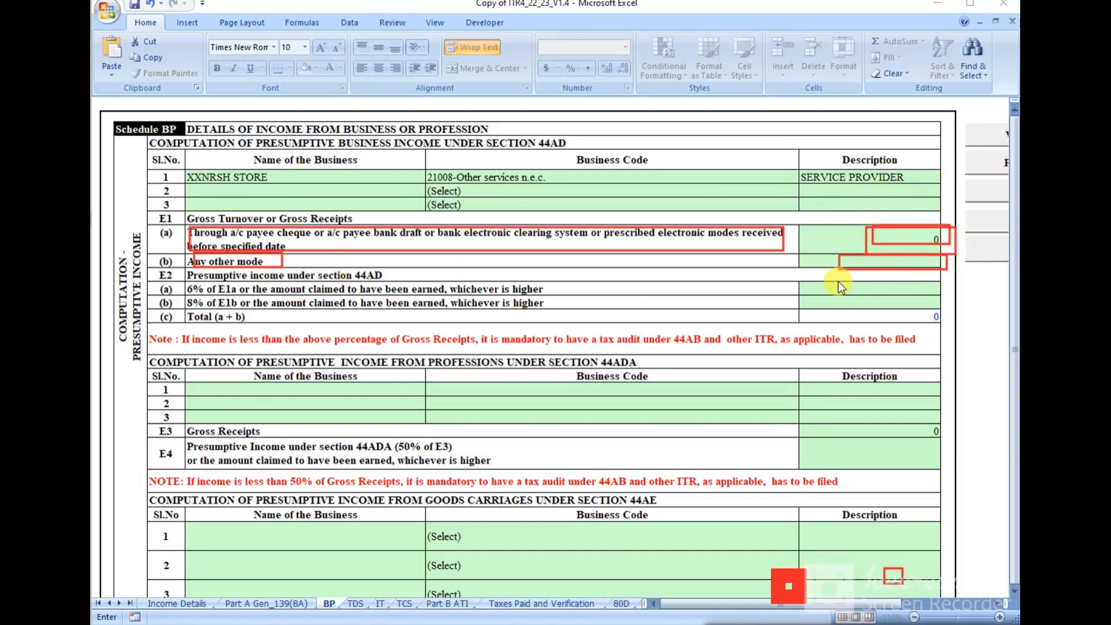
left_click_drag(839, 281, 953, 296)
left_click_drag(843, 251, 940, 269)
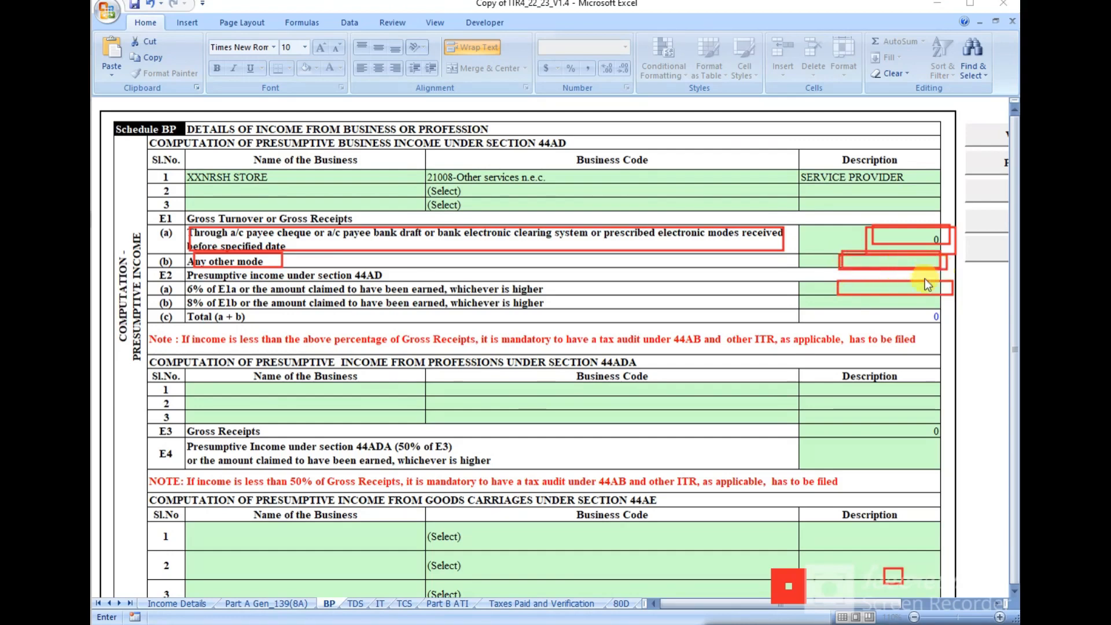
mouse_move(837, 297)
left_mouse_down()
mouse_move(925, 316)
mouse_move(954, 309)
left_mouse_up()
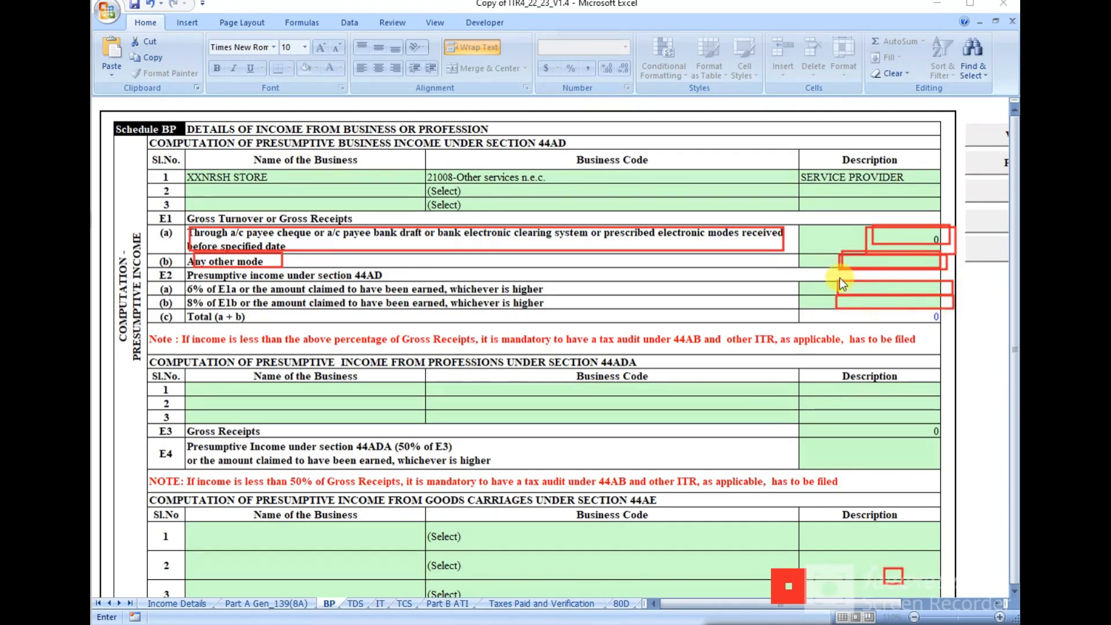
left_click_drag(839, 279, 954, 293)
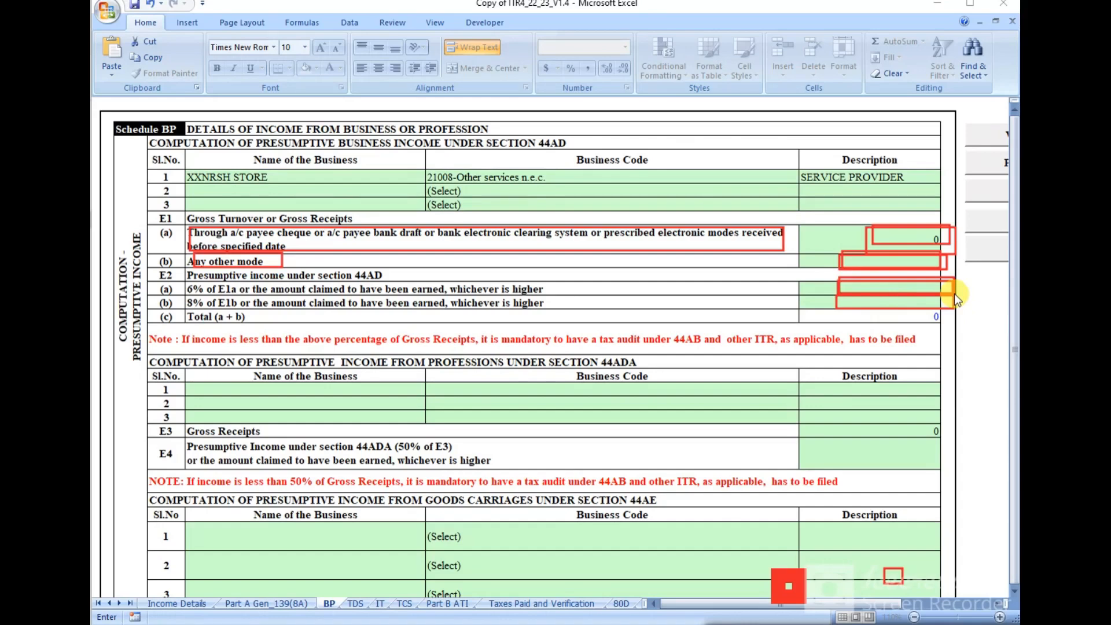
mouse_move(838, 296)
left_mouse_down()
mouse_move(934, 324)
mouse_move(967, 308)
mouse_move(957, 312)
left_mouse_up()
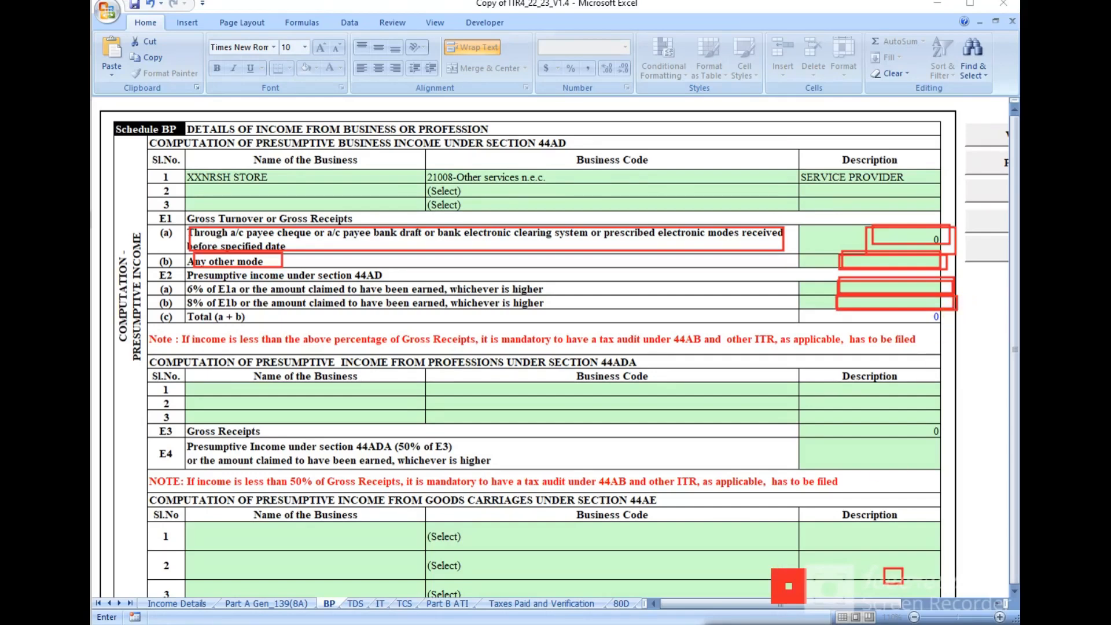
left_click(782, 622)
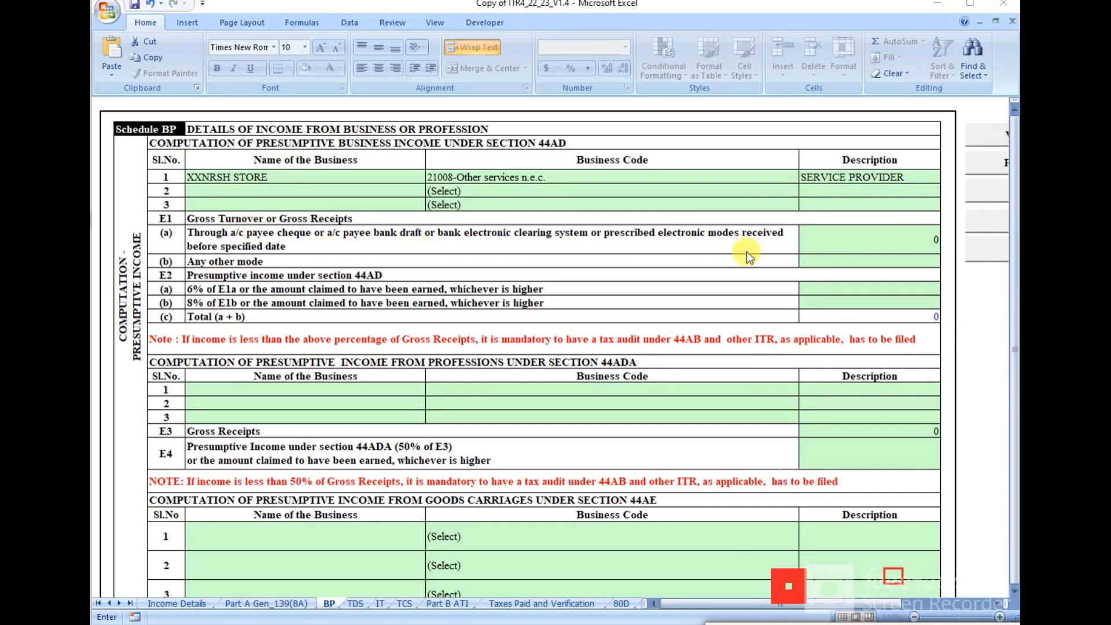
Step: Enter turnover 14600 and 1472400 in E1(a)/(b), presumptive income 2100 and 395700 in E2(a)/(b)
left_click(846, 237)
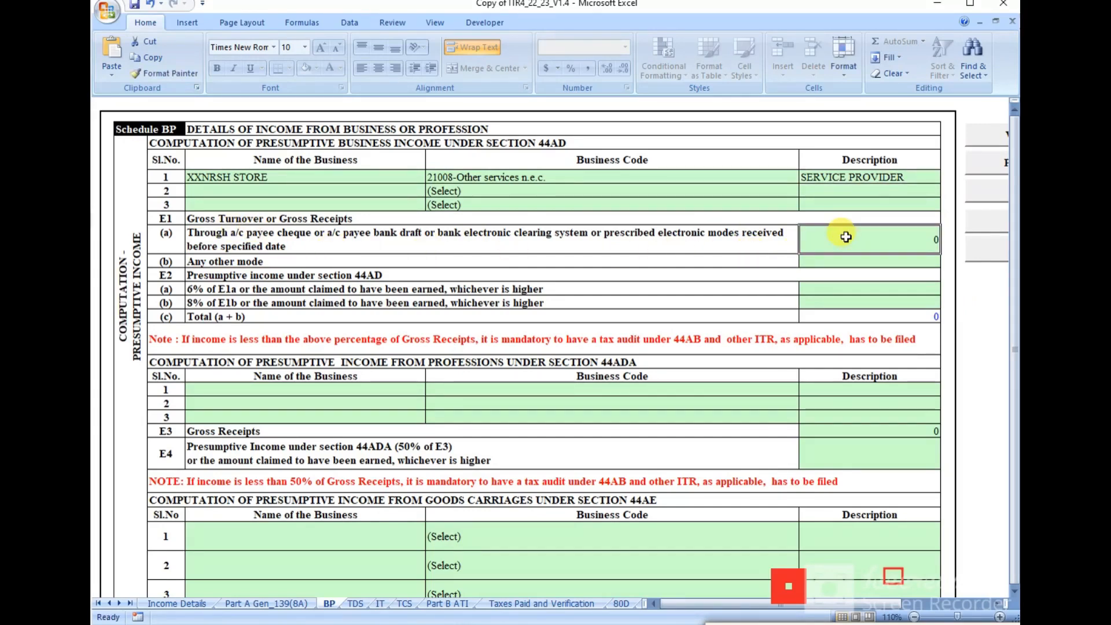
type("14600")
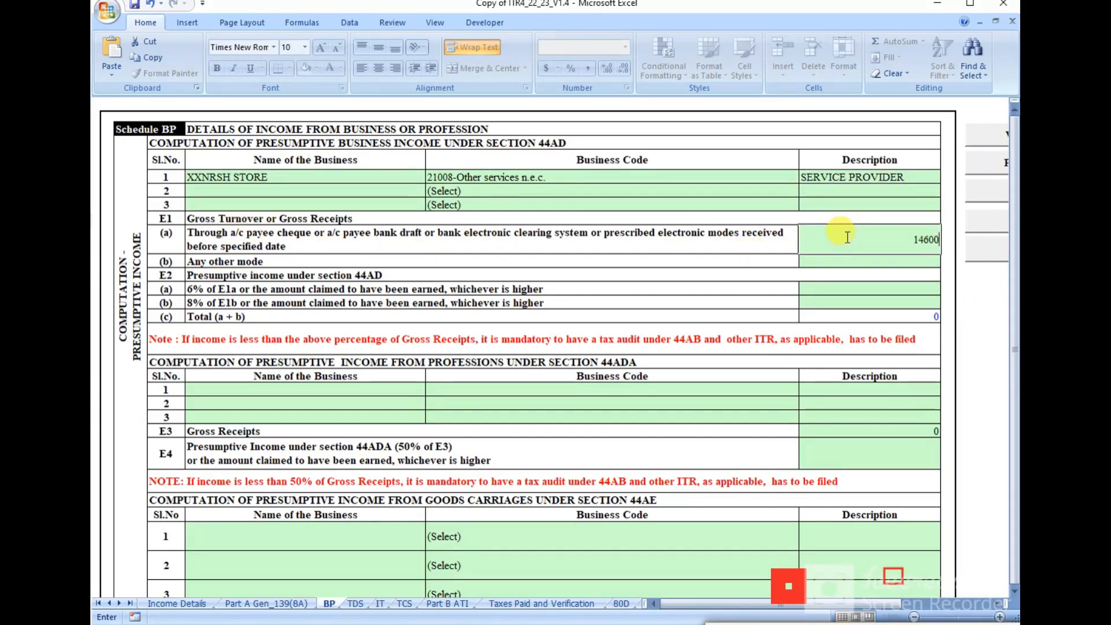
left_click(884, 261)
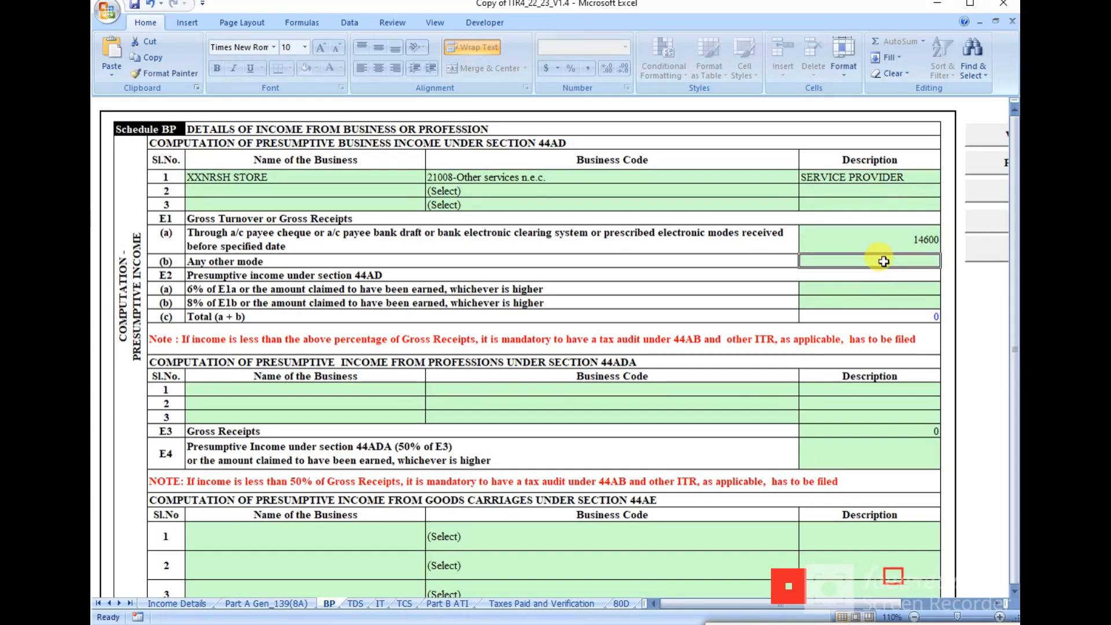
type("14")
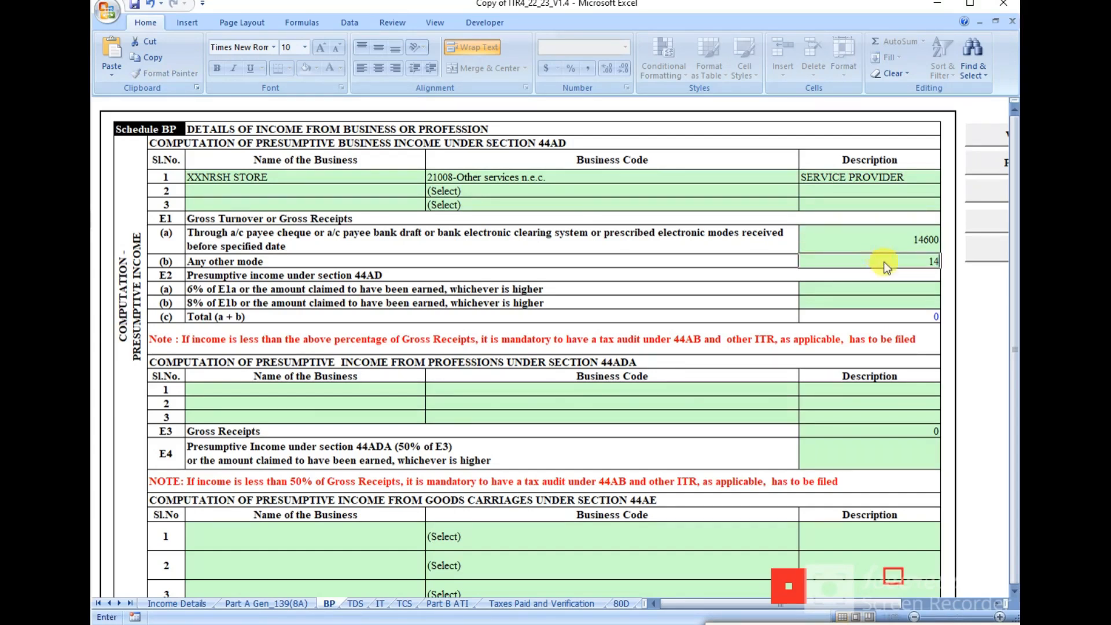
type("72400")
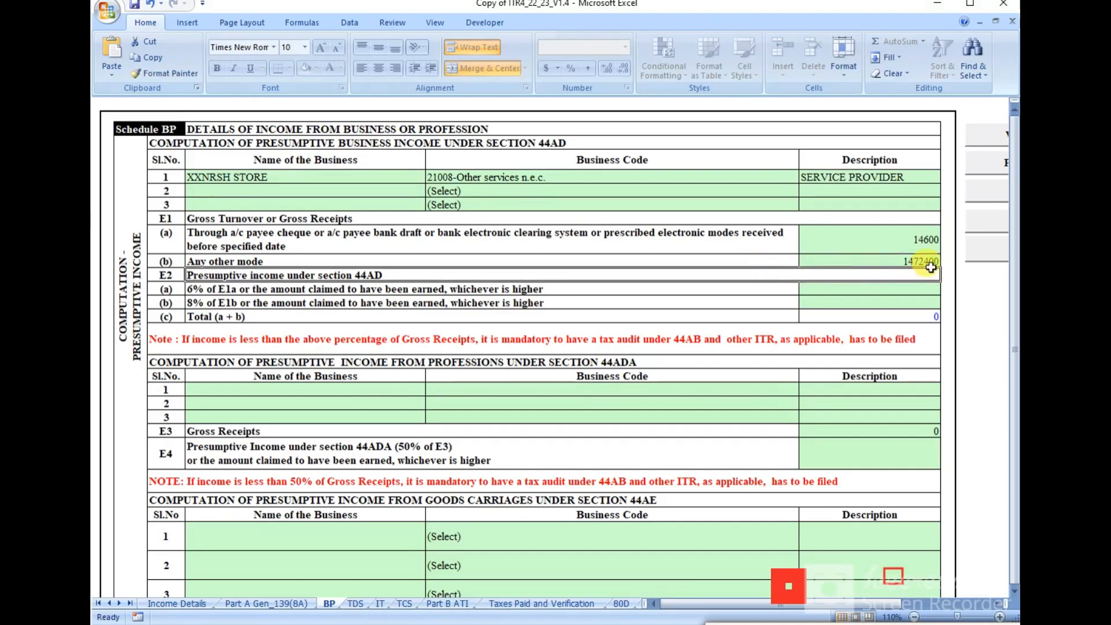
left_click(872, 288)
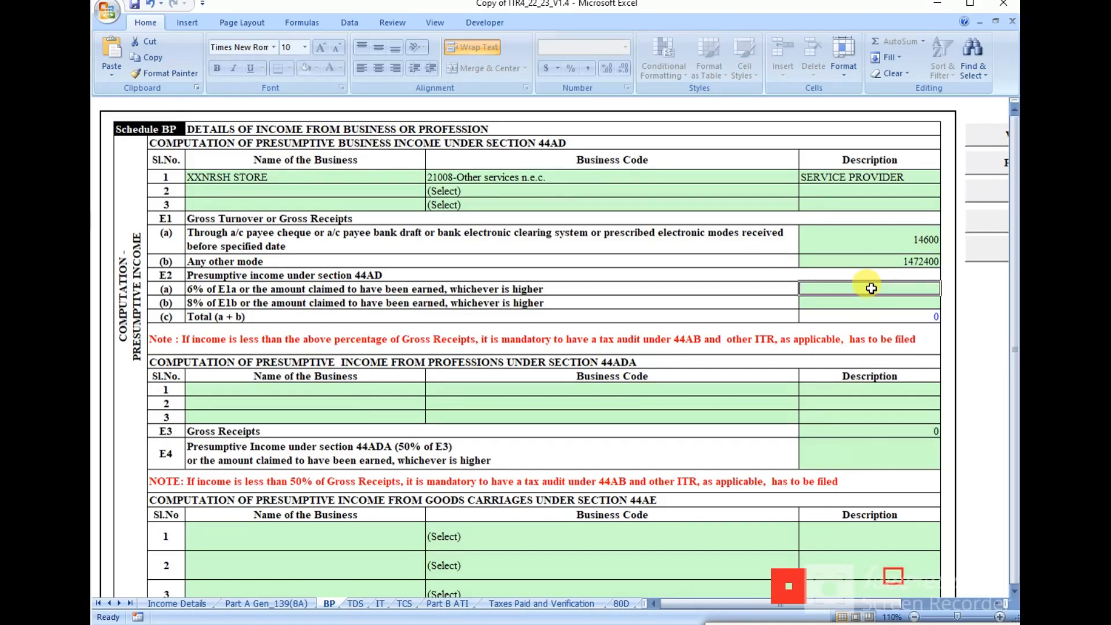
type("21")
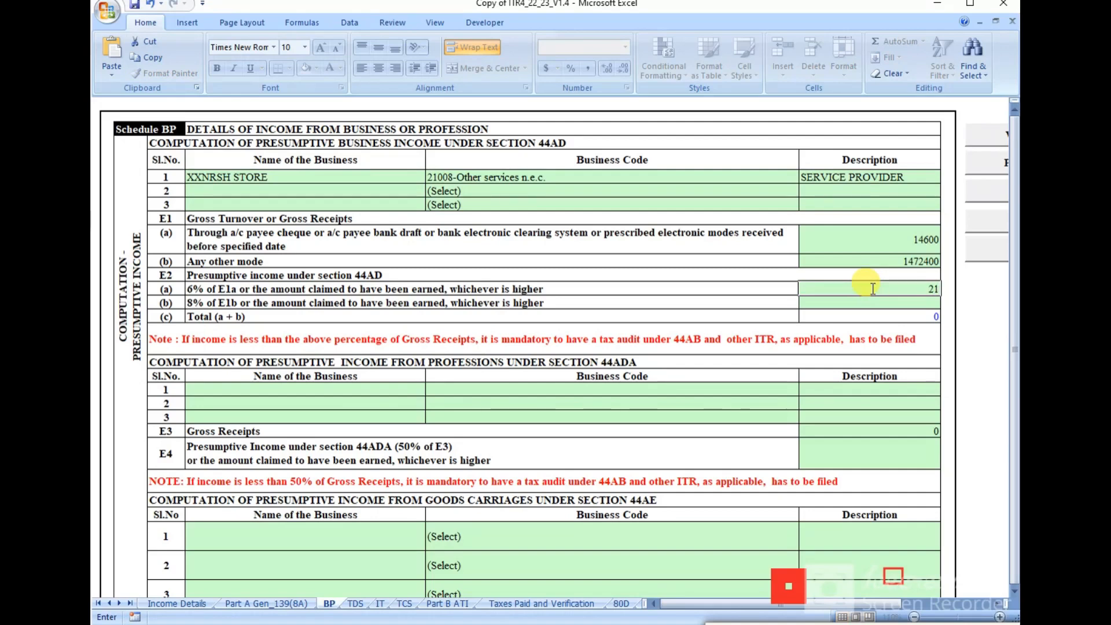
type("00")
left_click(871, 303)
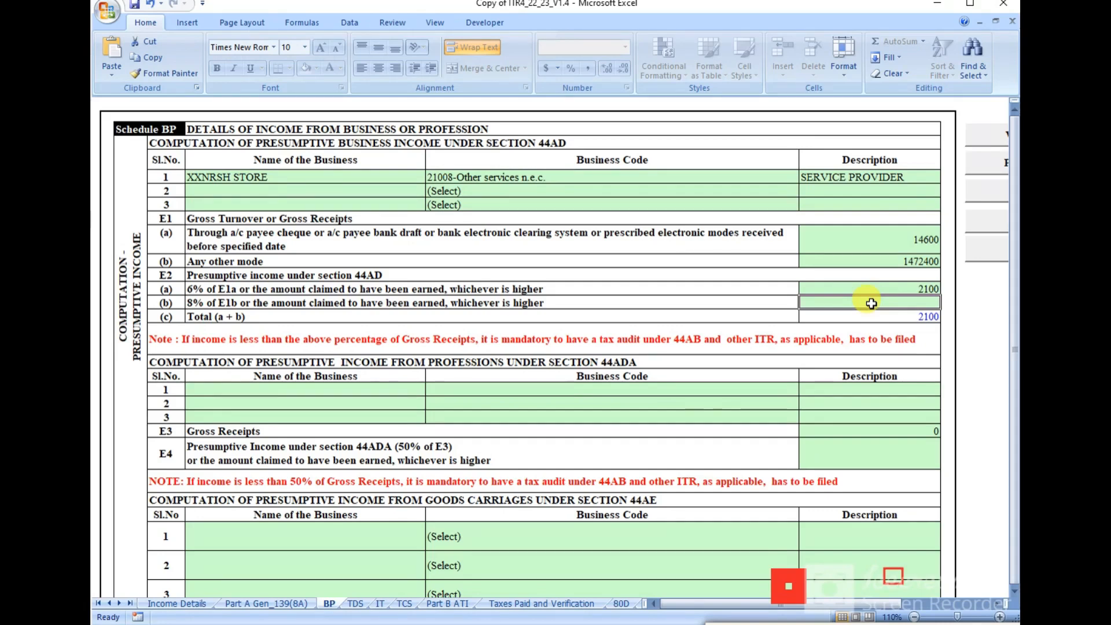
type("3")
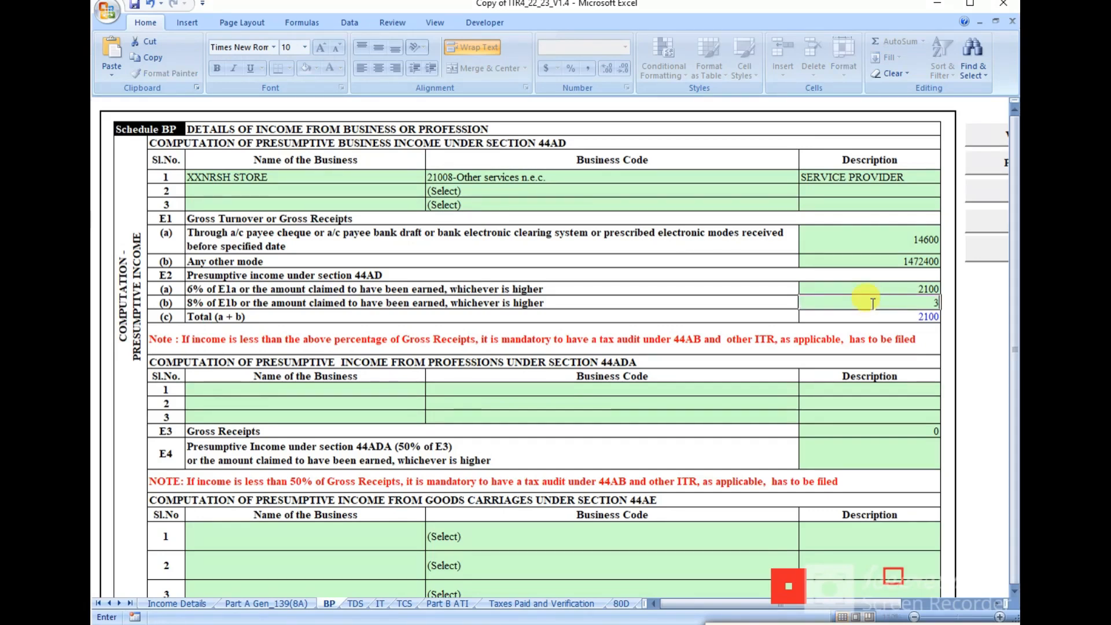
type("95700")
key("Left")
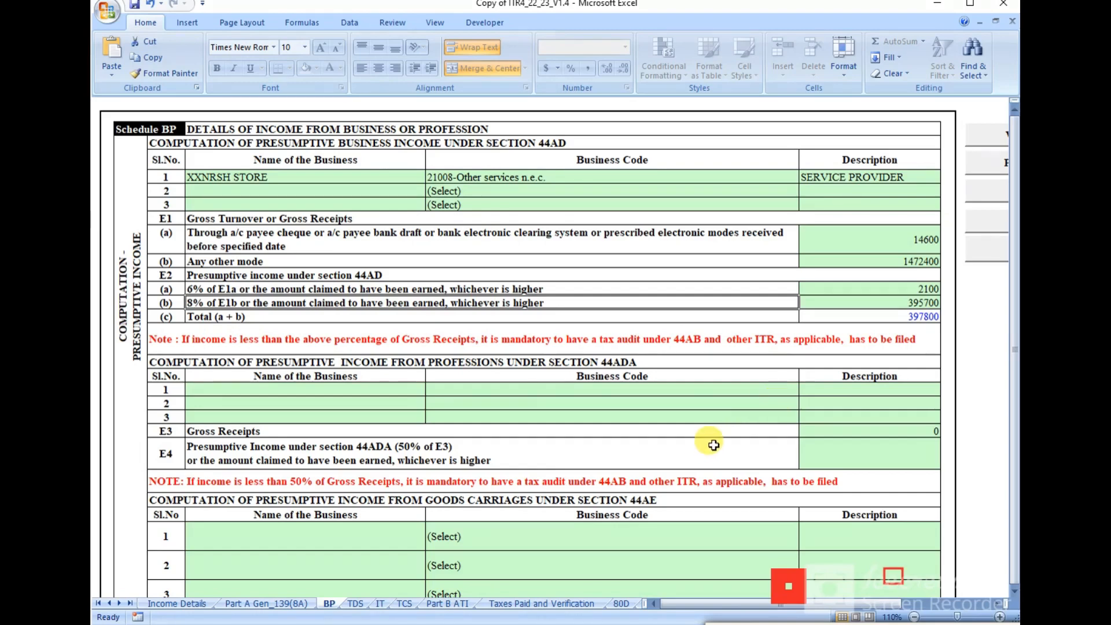
Step: In the financial particulars, enter 42100 as Sundry creditors (E15) and move to Inventories
scroll(683, 429, "down", 2)
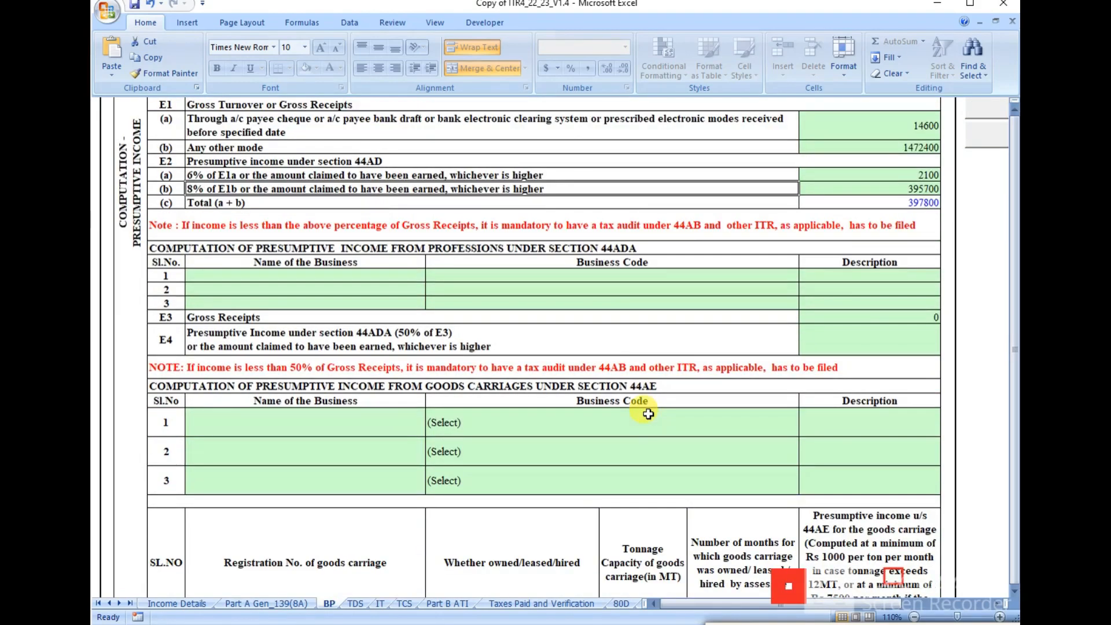
scroll(648, 414, "down", 4)
scroll(648, 413, "down", 3)
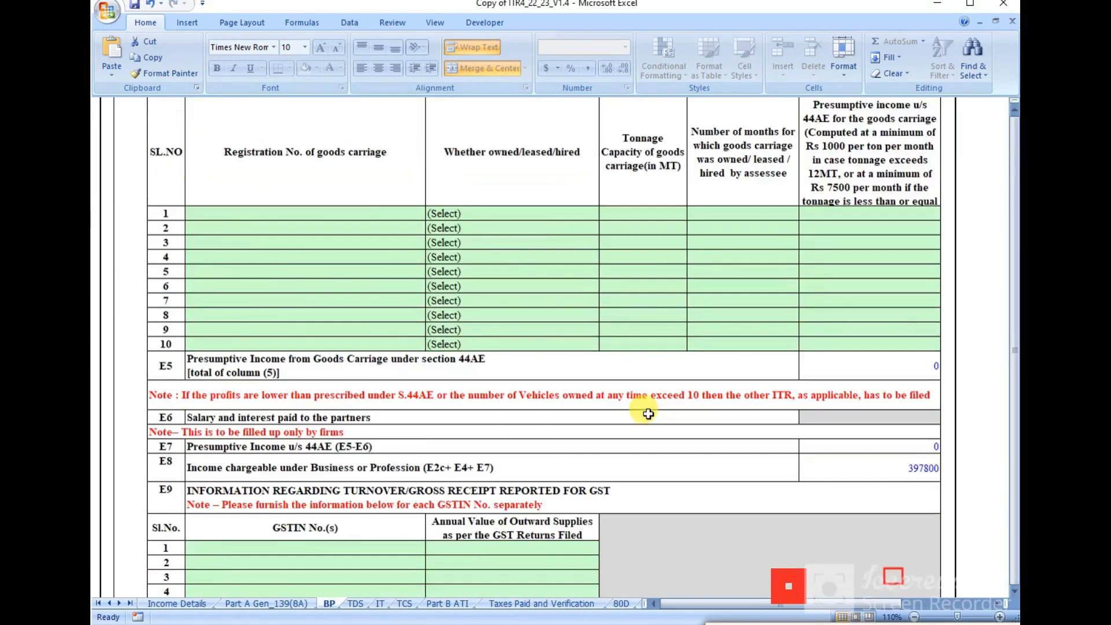
scroll(648, 414, "down", 7)
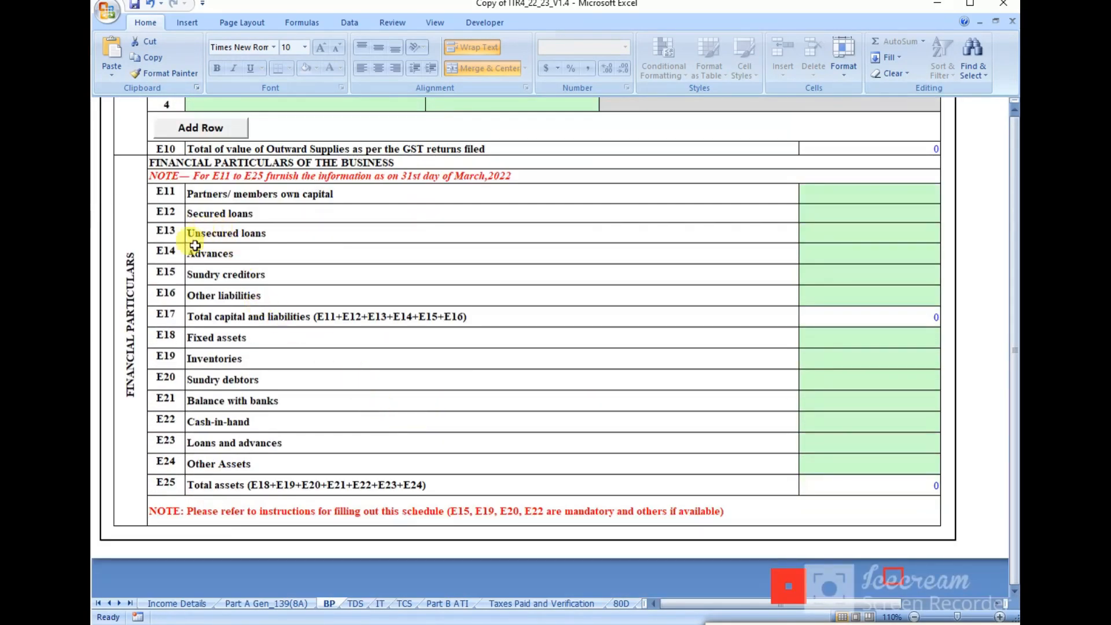
left_click(837, 279)
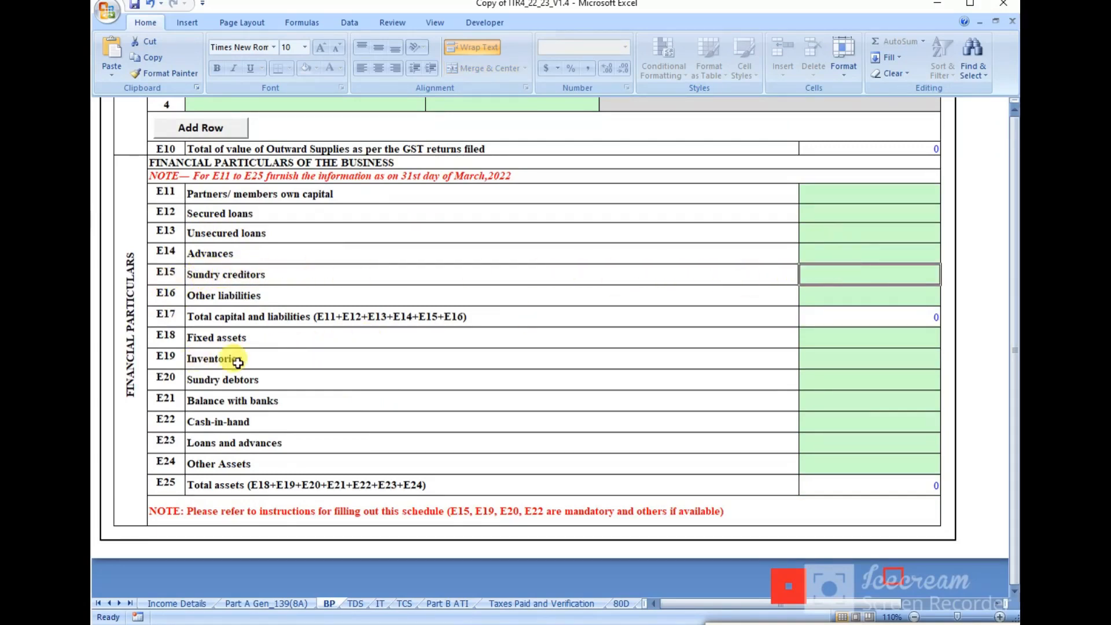
left_click(833, 359)
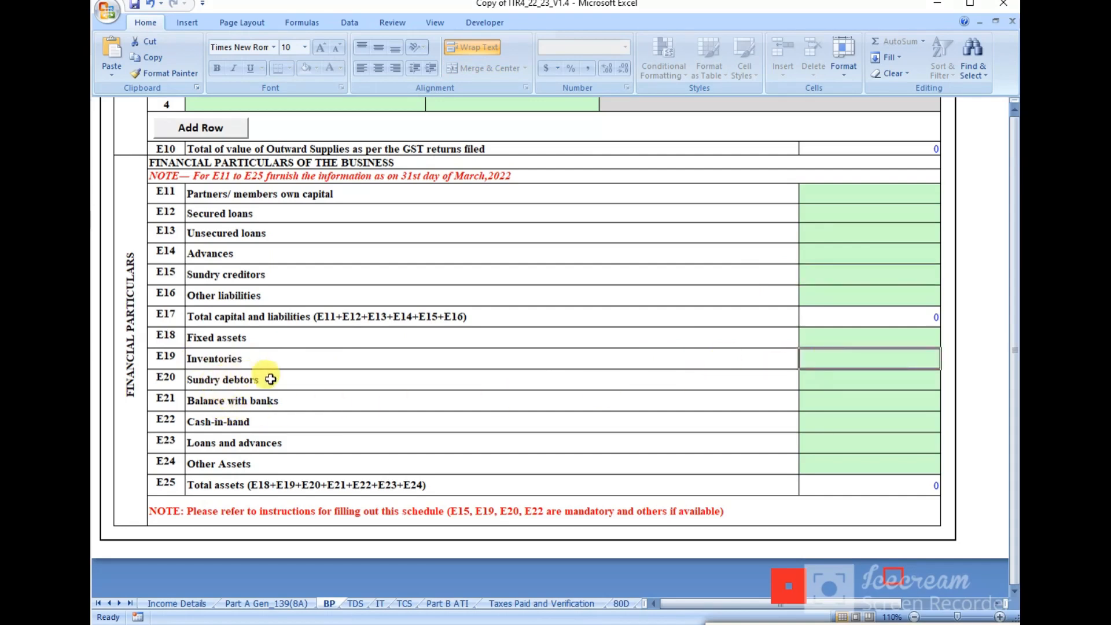
left_click(886, 385)
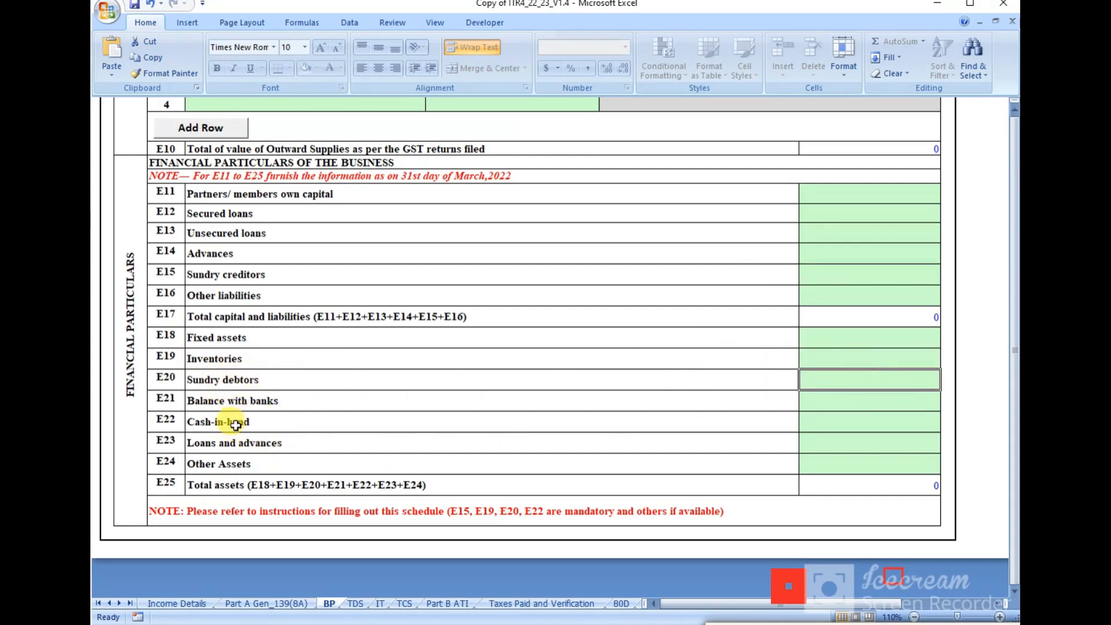
left_click(871, 404)
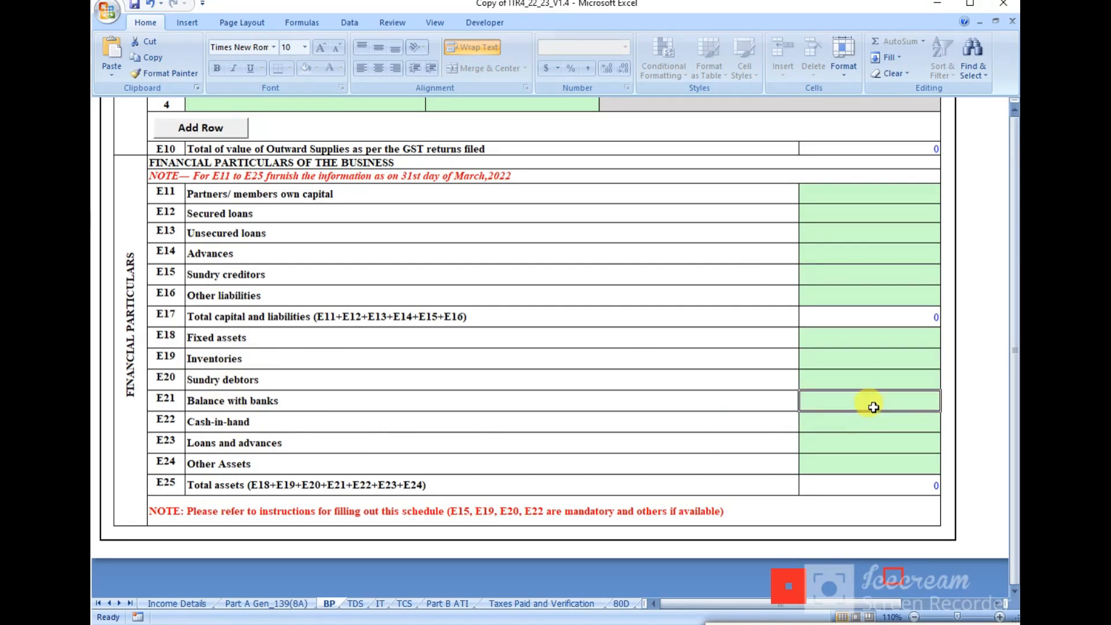
left_click(864, 274)
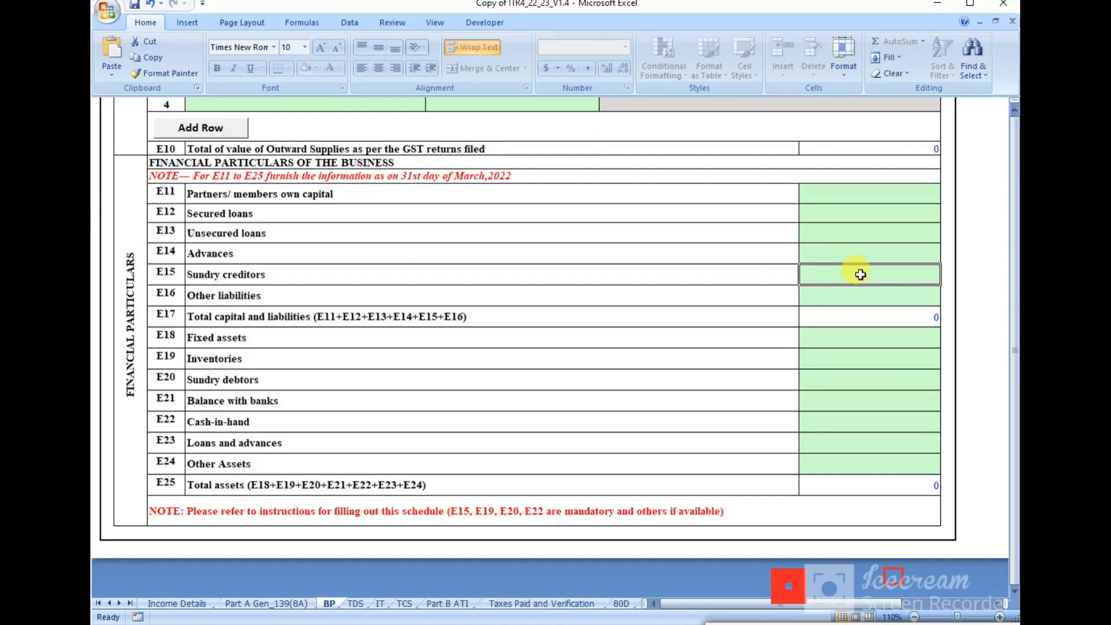
type("42100")
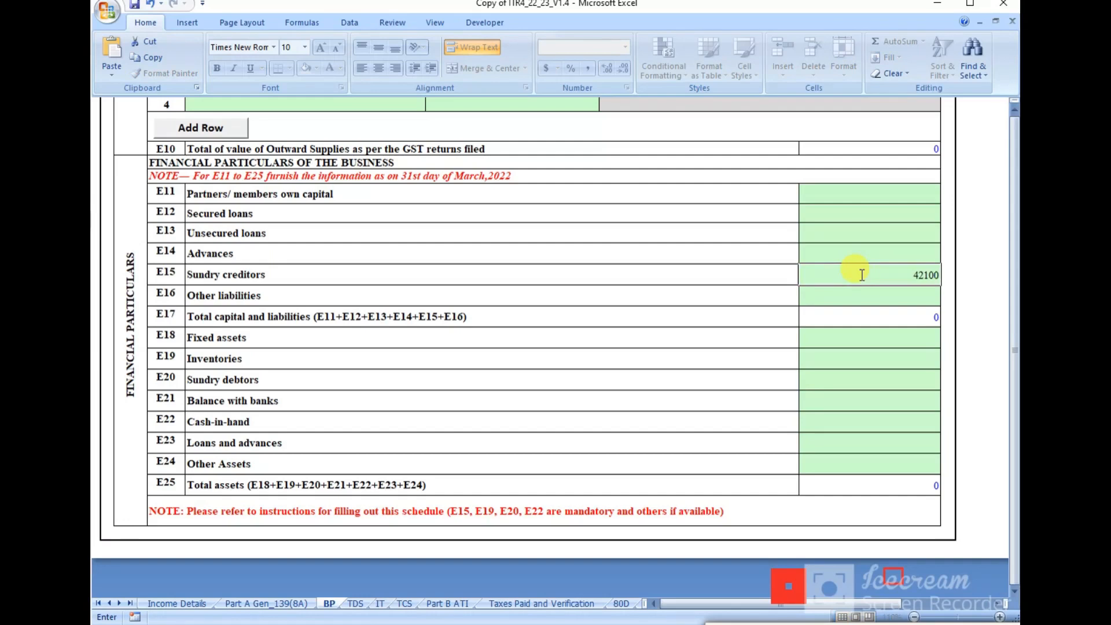
left_click(852, 360)
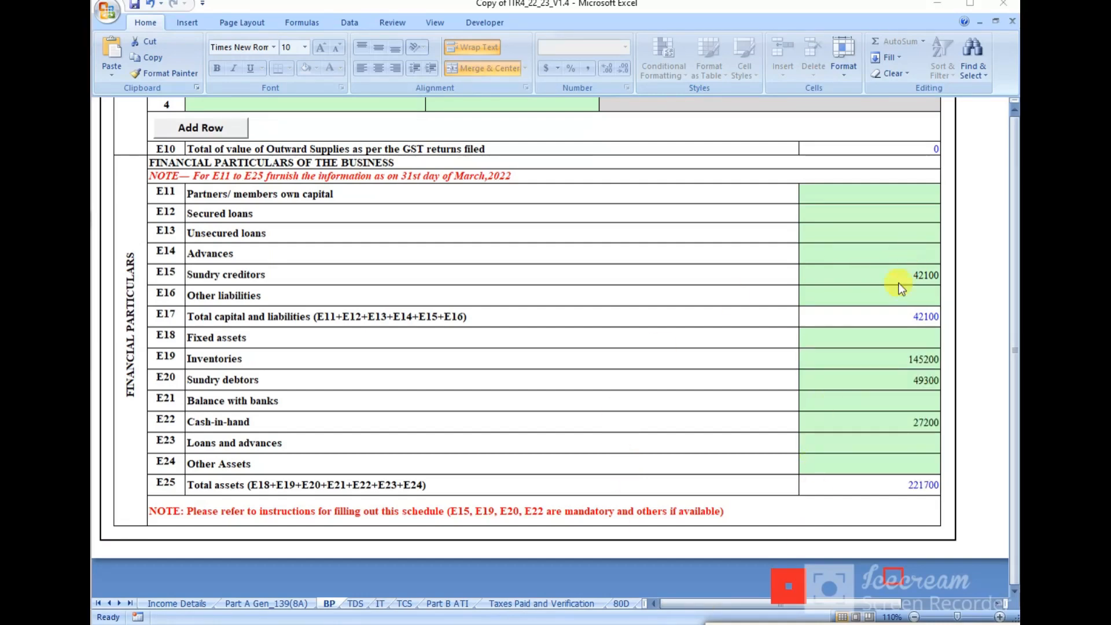
Step: Validate Schedule BP, totalling 221700 in assets, as OK and advance to the TDS sheet
scroll(786, 448, "up", 15)
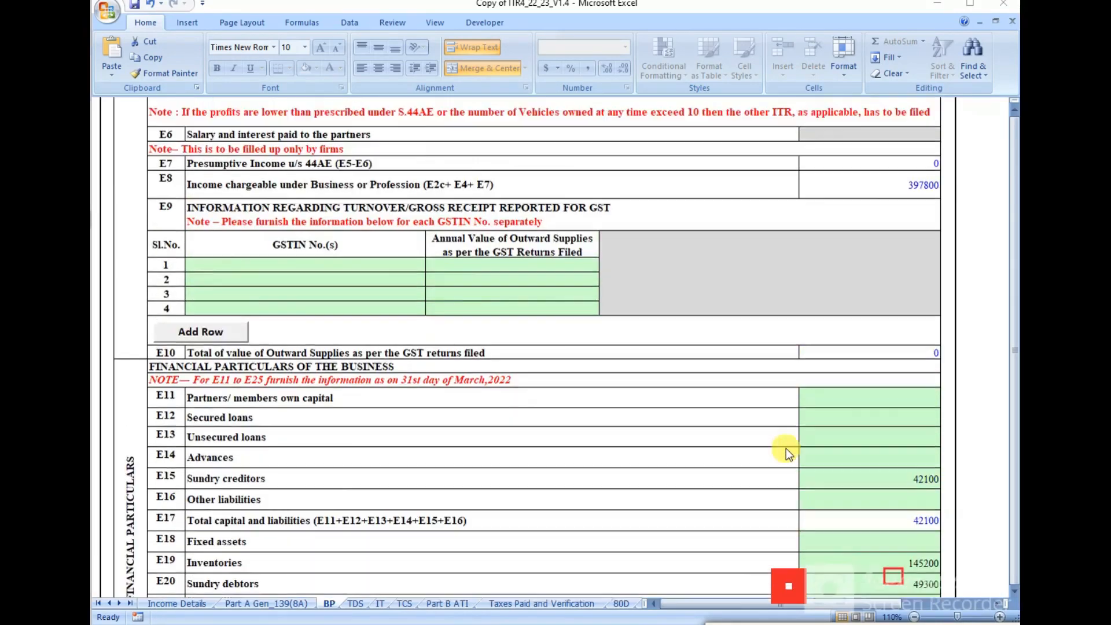
scroll(786, 448, "up", 1)
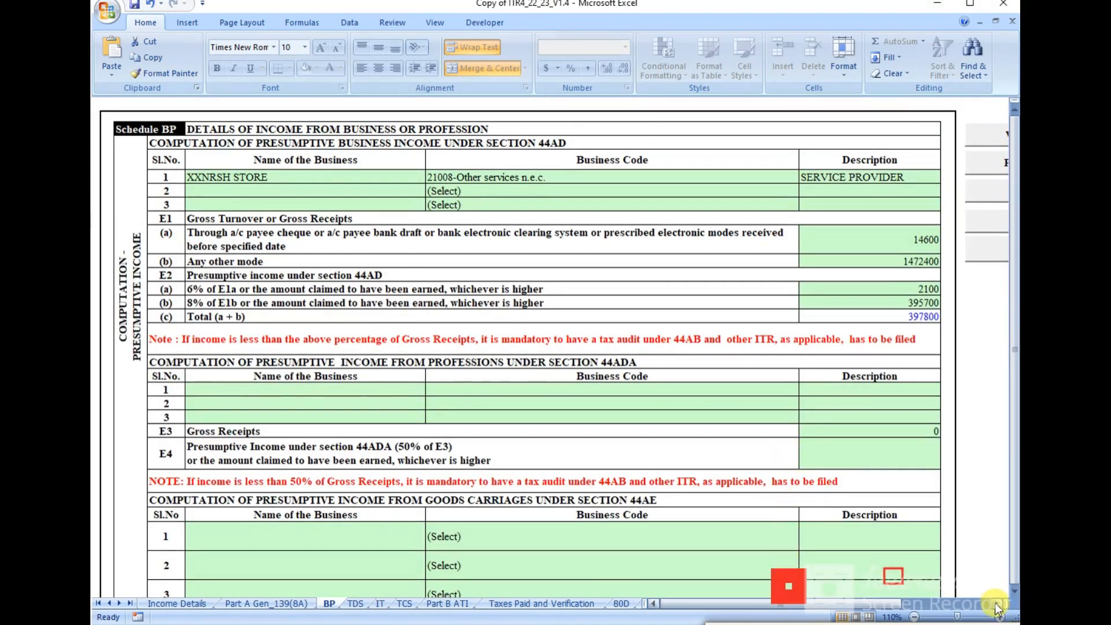
scroll(997, 602, "right", 5)
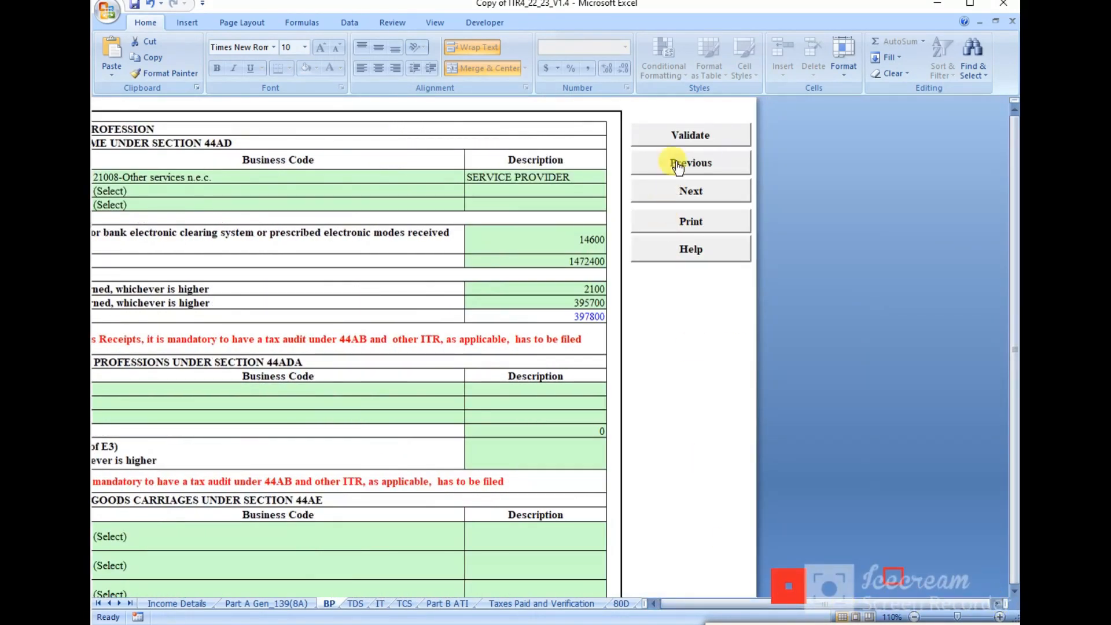
left_click(683, 131)
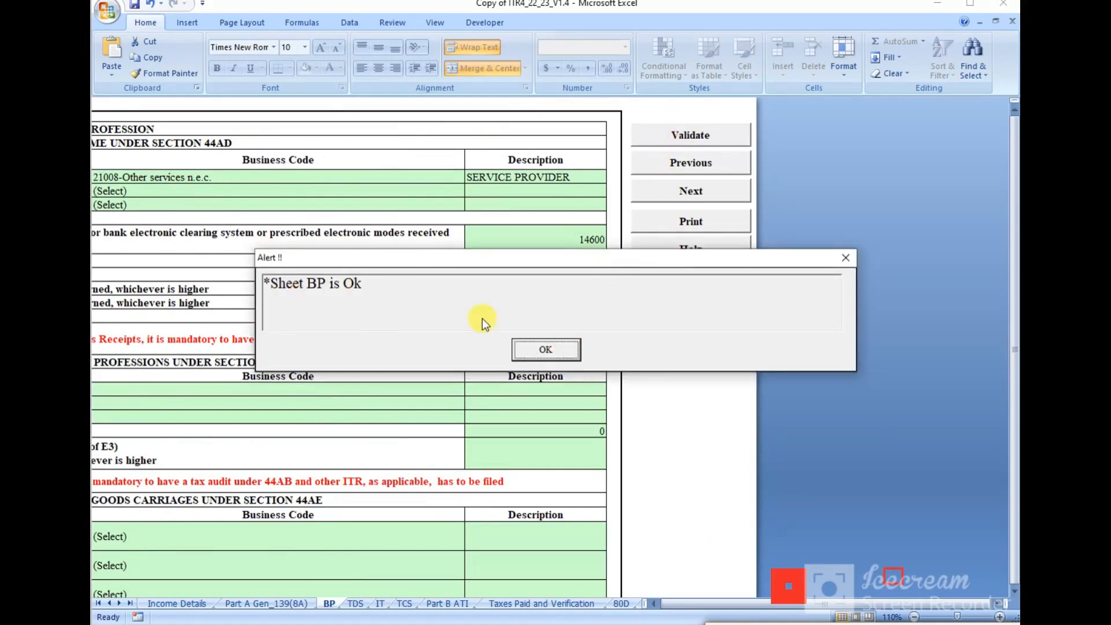
left_click(541, 346)
left_click(670, 193)
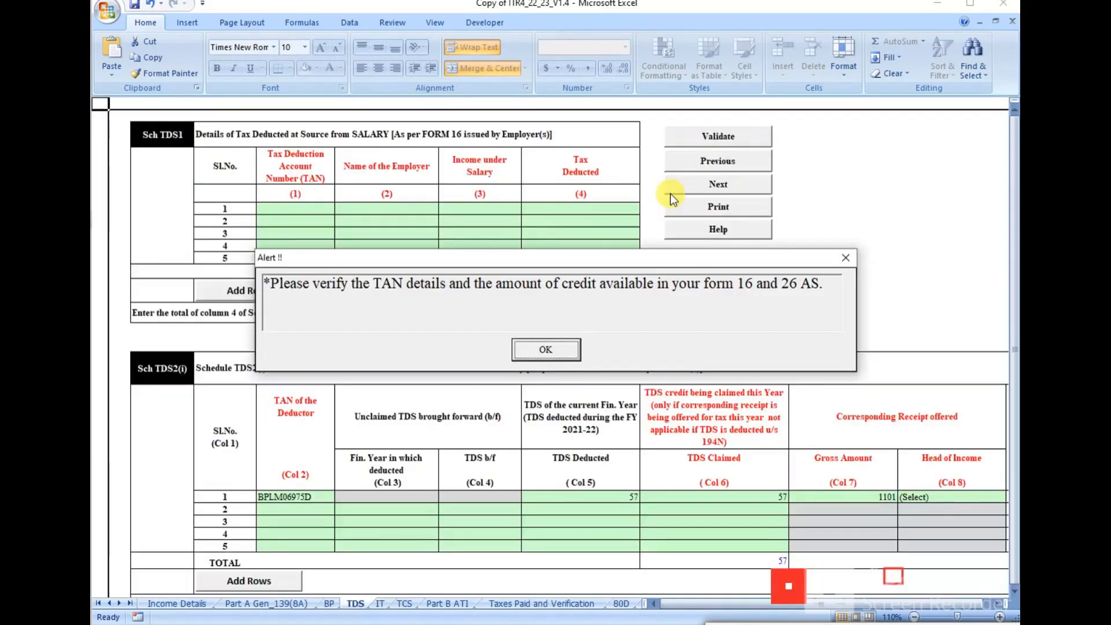
Step: Fix the TDS validation warning by setting row 1 Head of Income to Income from Business & Profession
left_click(528, 354)
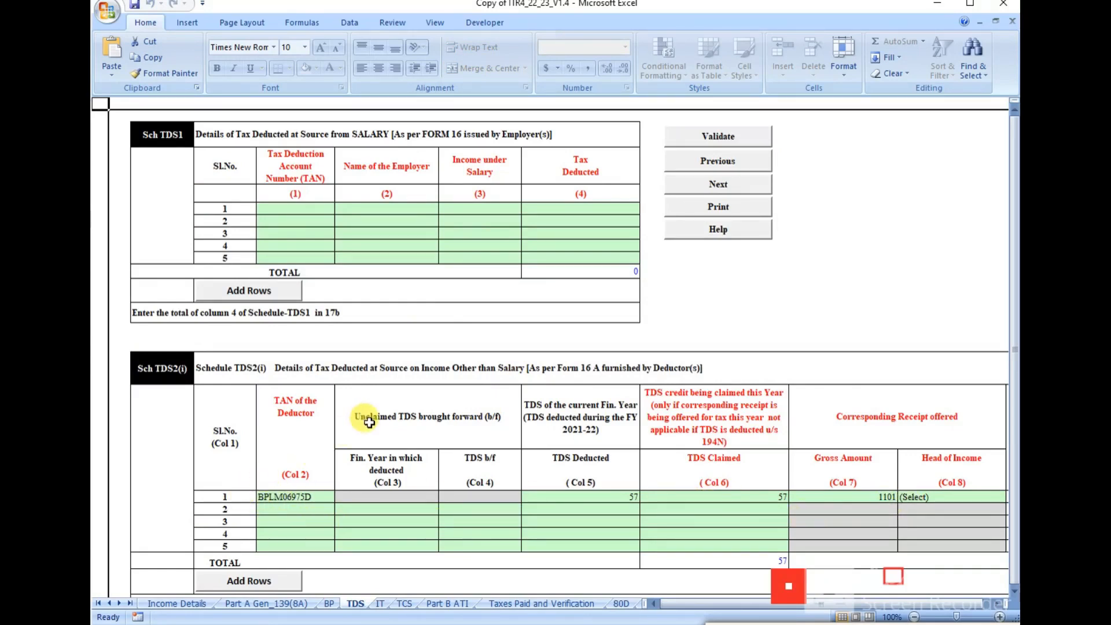
left_click(712, 139)
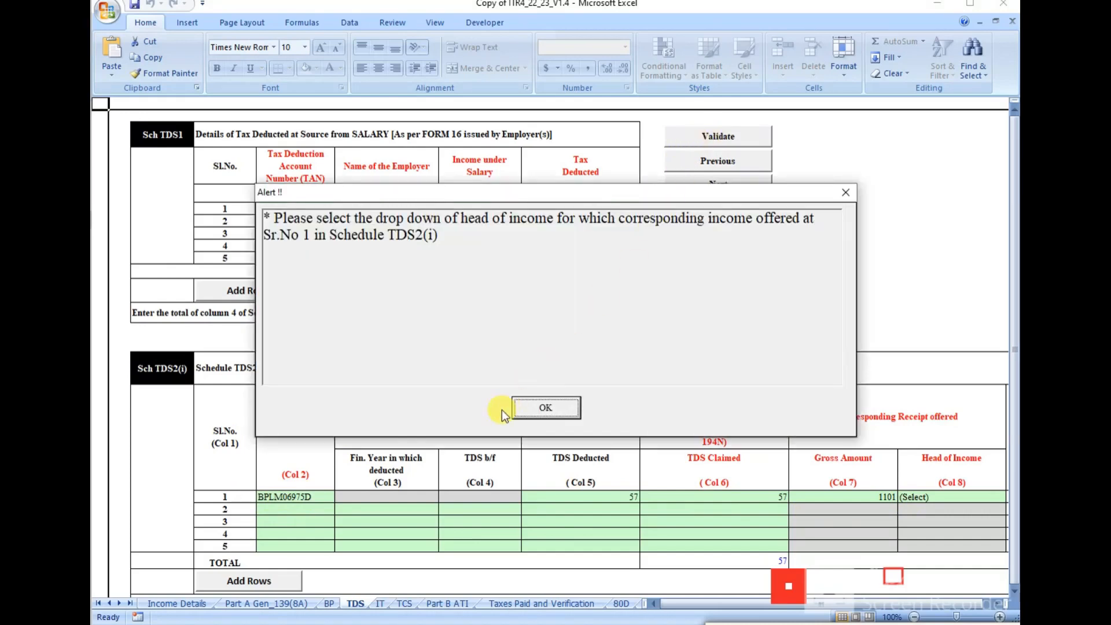
left_click(533, 404)
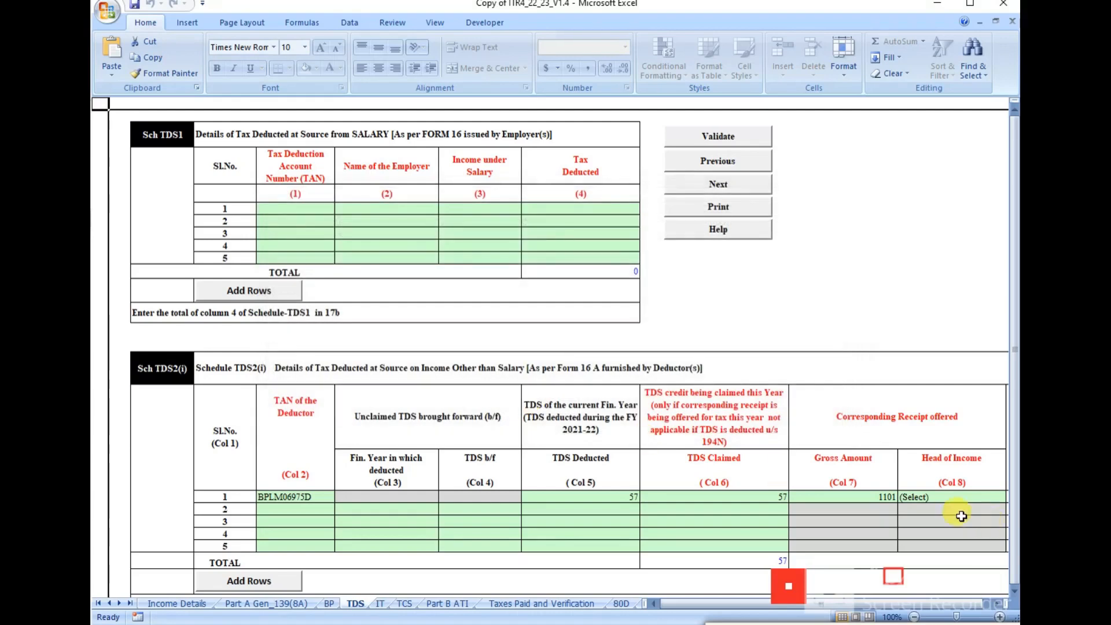
left_click(933, 497)
left_click(988, 495)
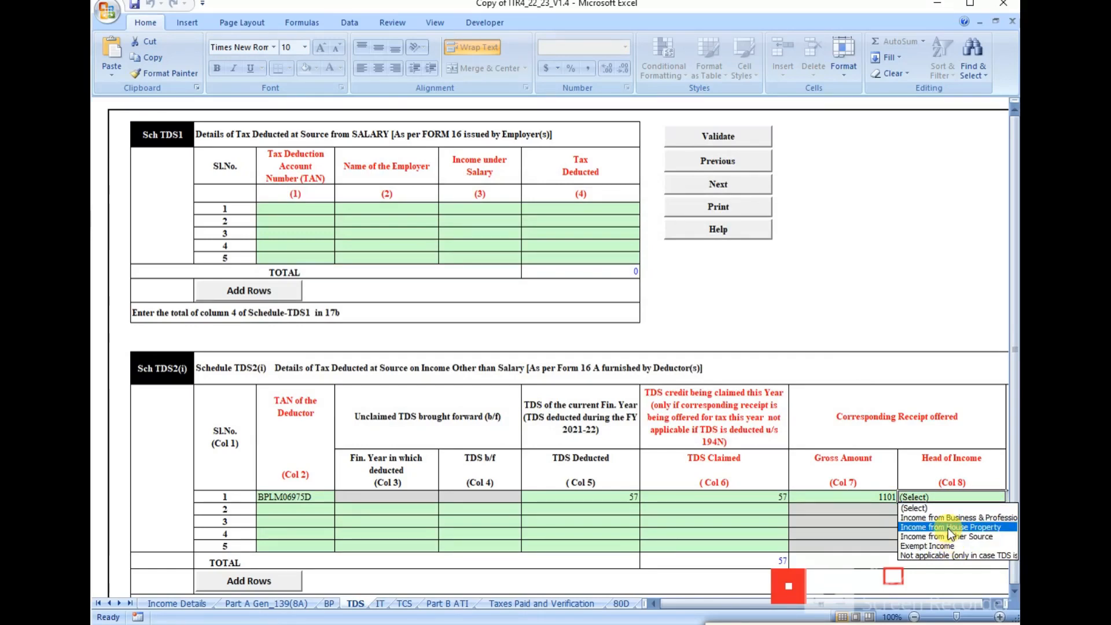
left_click(933, 517)
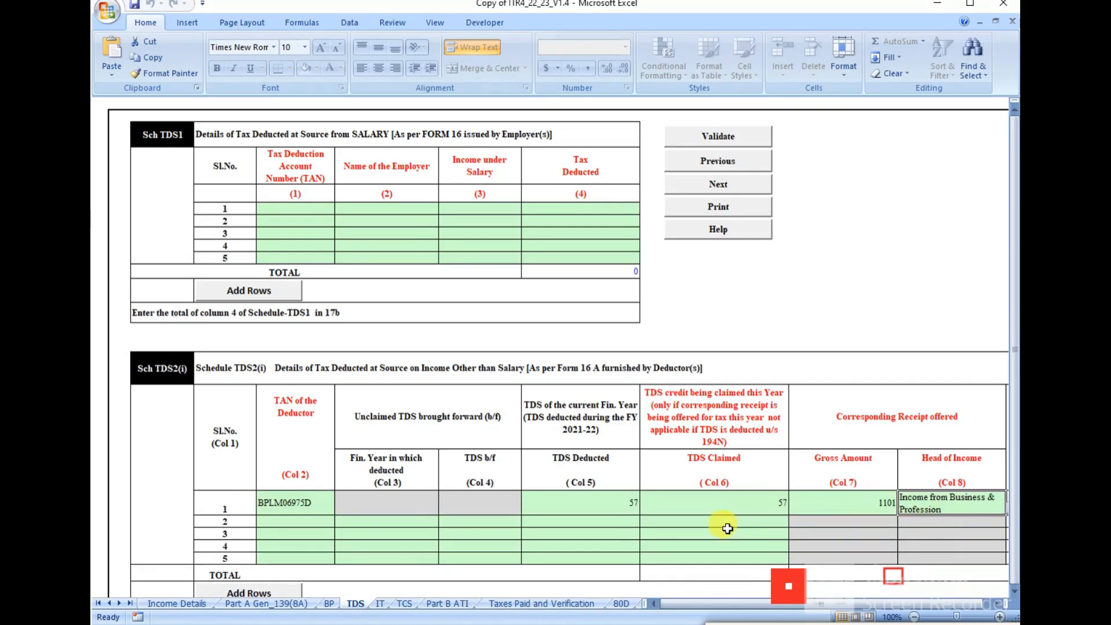
Step: Revalidate the TDS schedule as OK and advance to the IT sheet
left_click(718, 137)
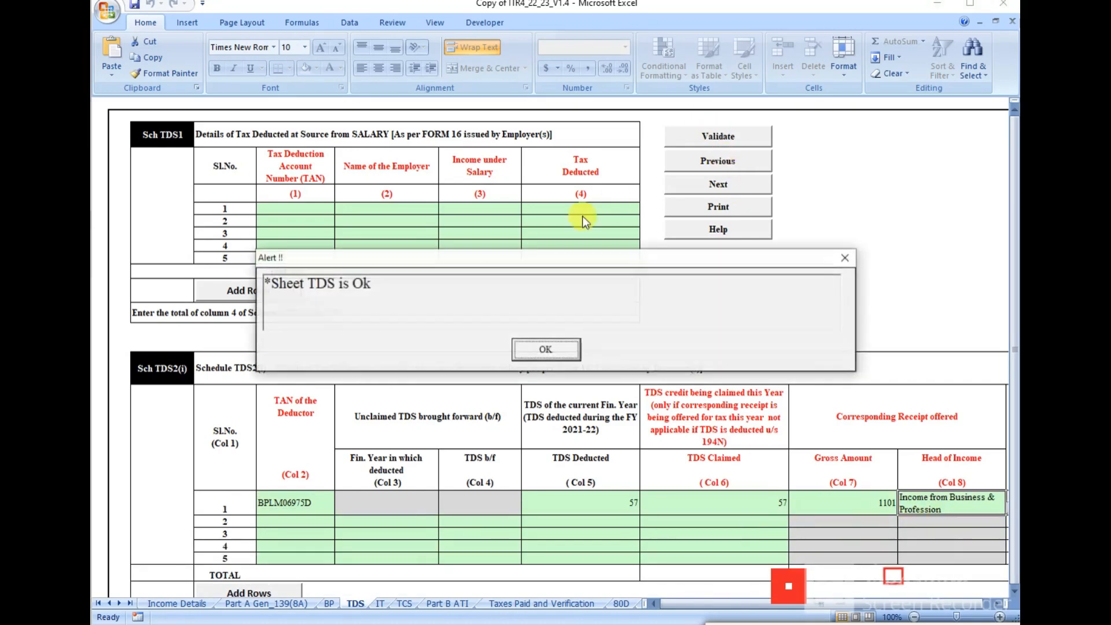
left_click(547, 350)
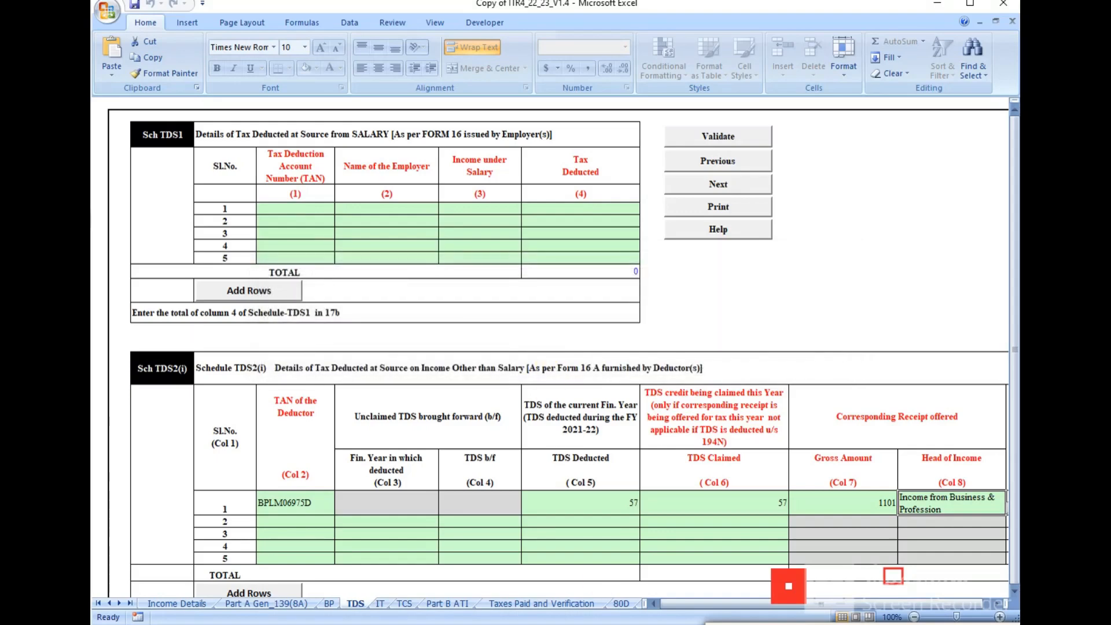
left_click(718, 184)
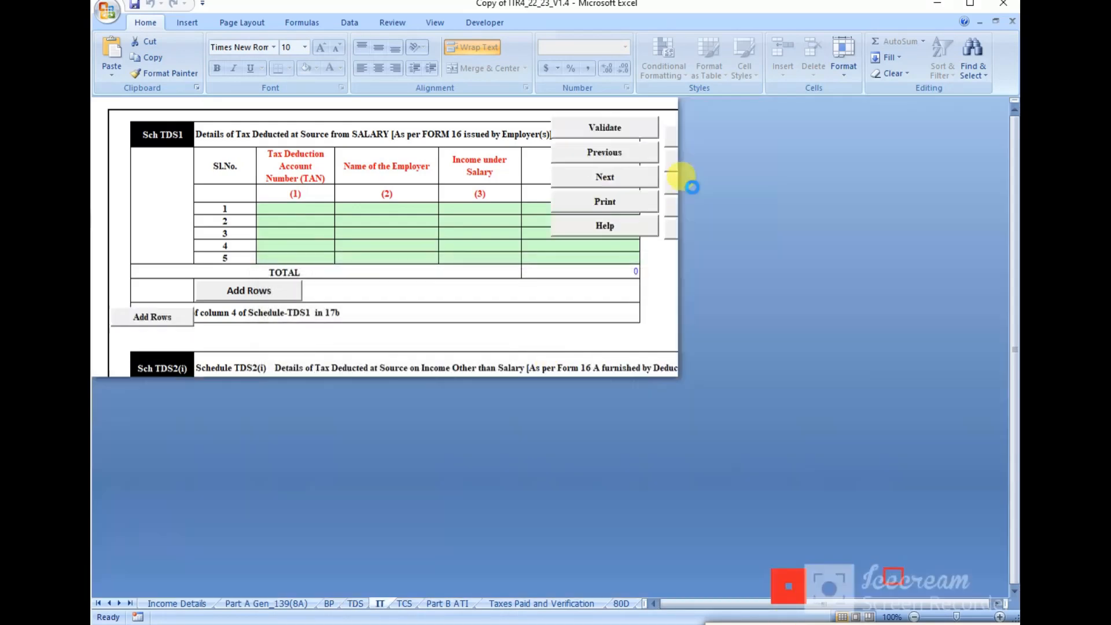
Step: Clear the tax-payment and Schedule IT alerts, validate the empty IT sheet, and advance to TCS
left_click(545, 349)
left_click(602, 225)
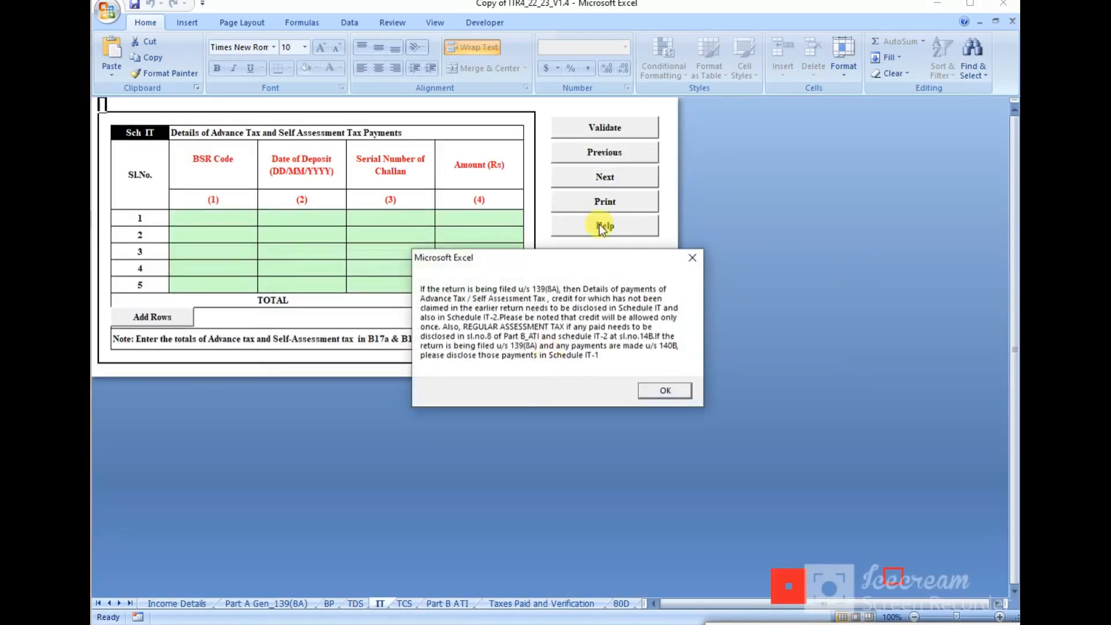
left_click(664, 392)
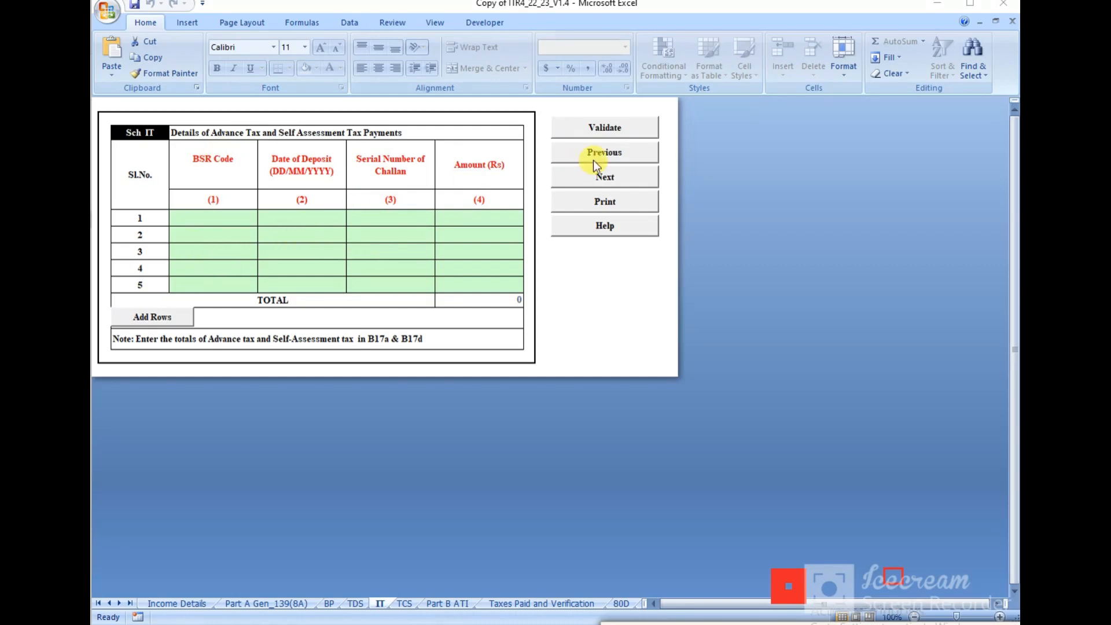
left_click(604, 129)
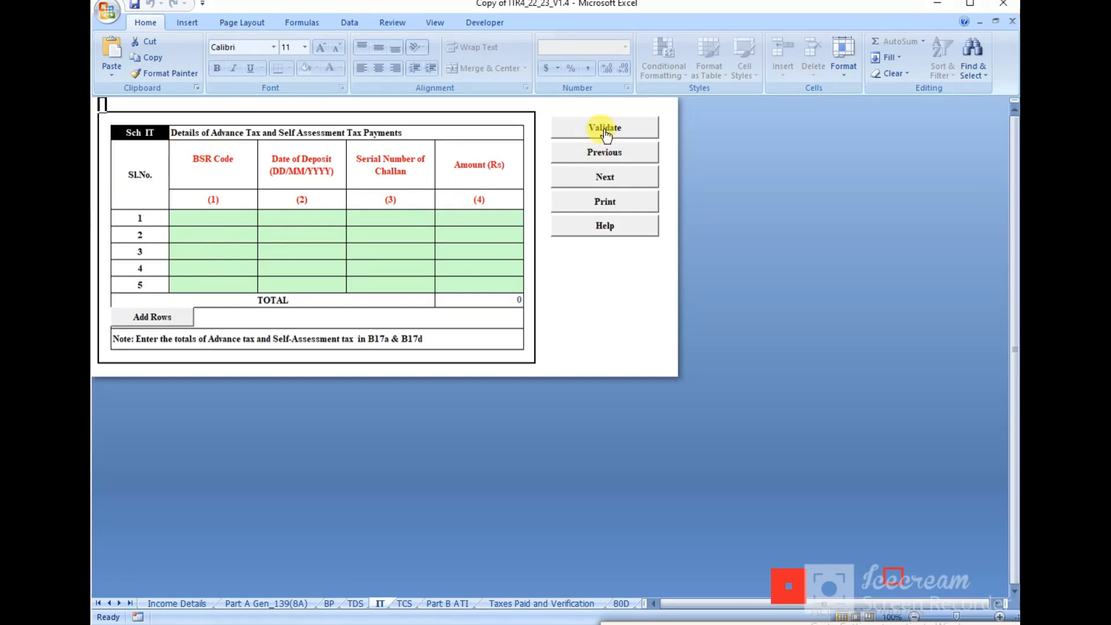
left_click(606, 133)
left_click(549, 358)
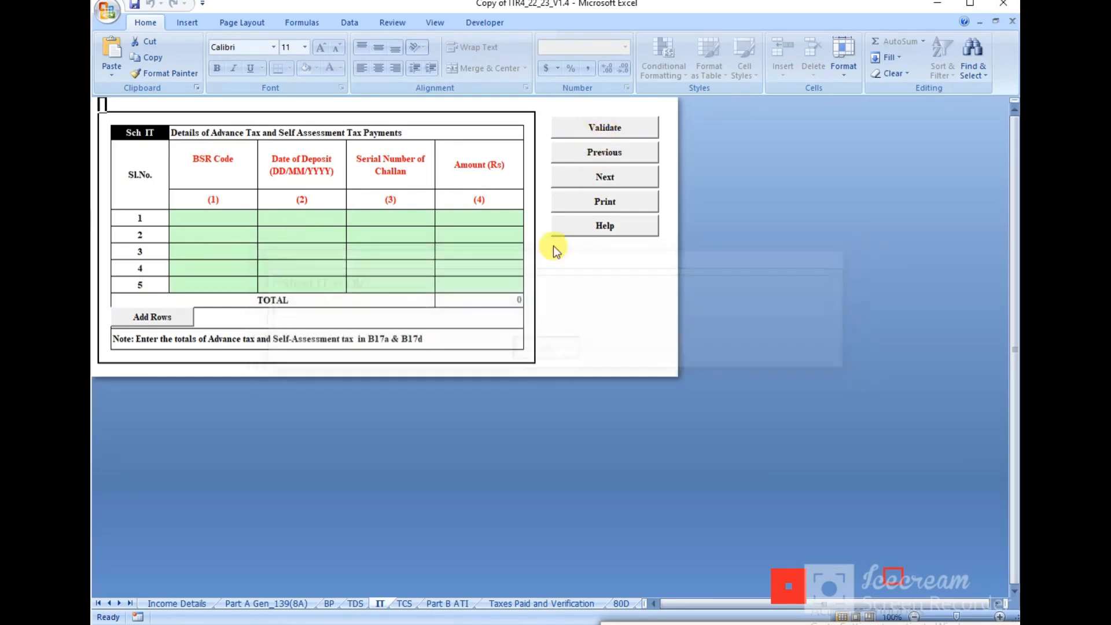
left_click(599, 174)
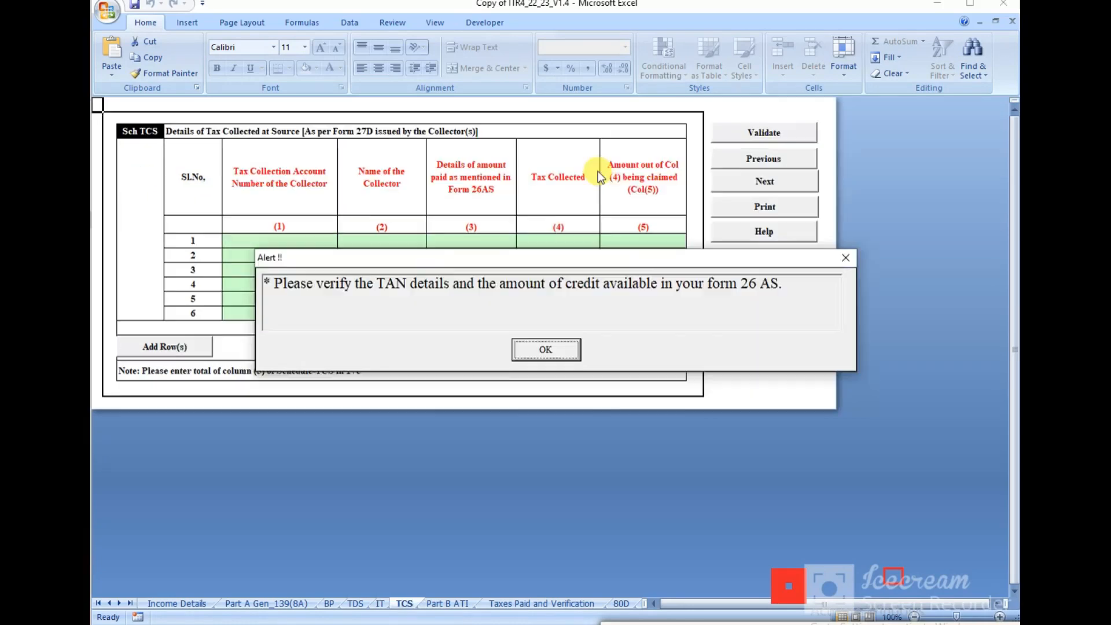
Step: Validate the empty TCS sheet as OK and advance to Taxes Paid and Verification
left_click(533, 349)
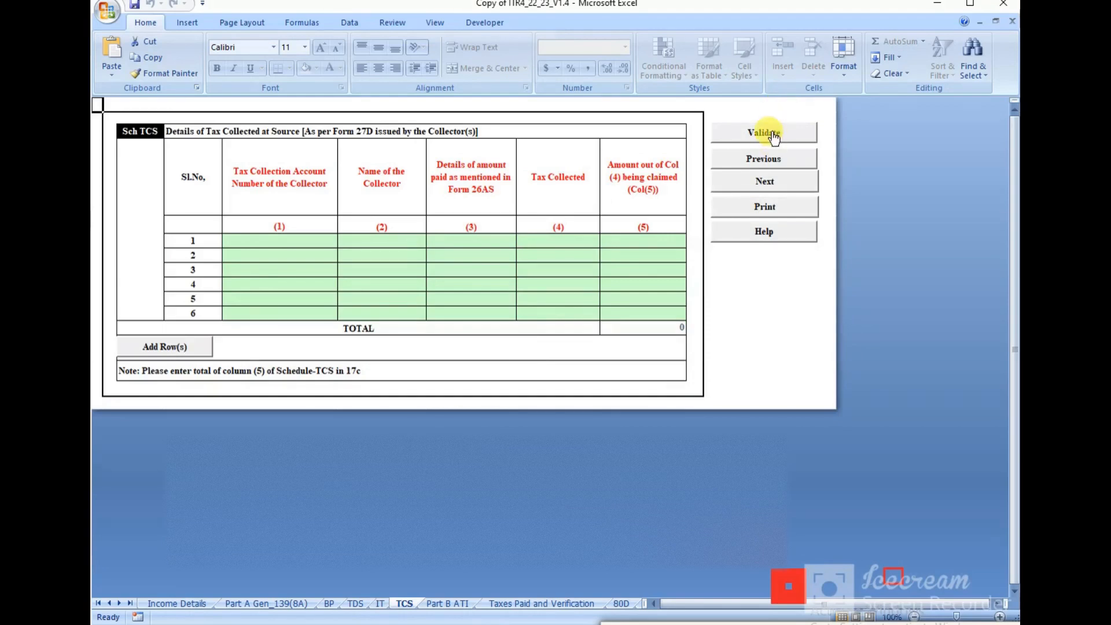
left_click(770, 135)
left_click(544, 348)
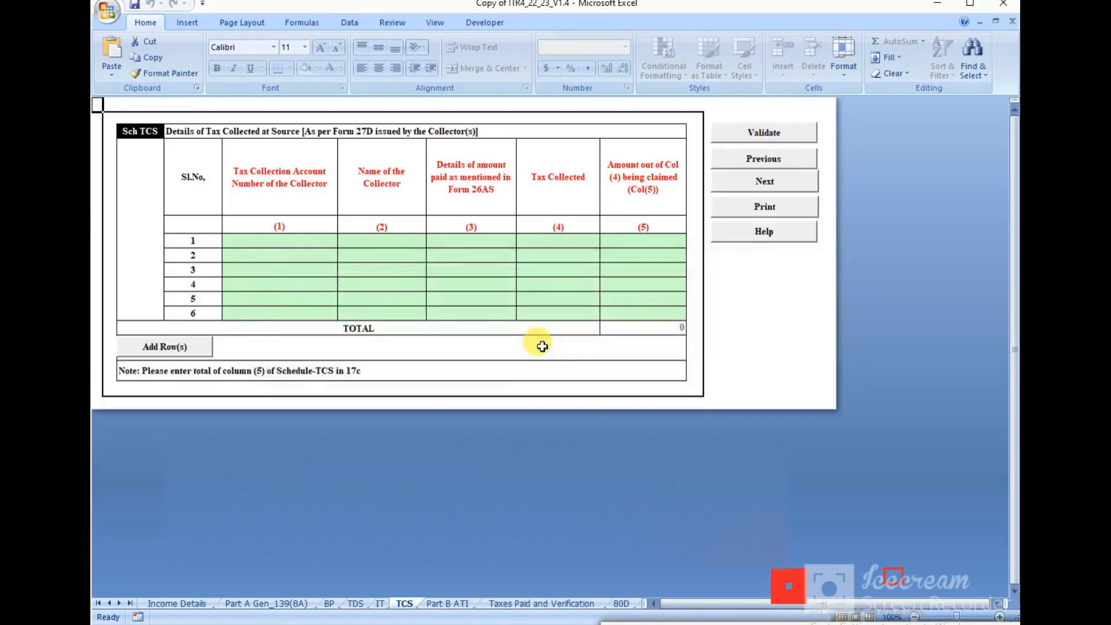
left_click(759, 184)
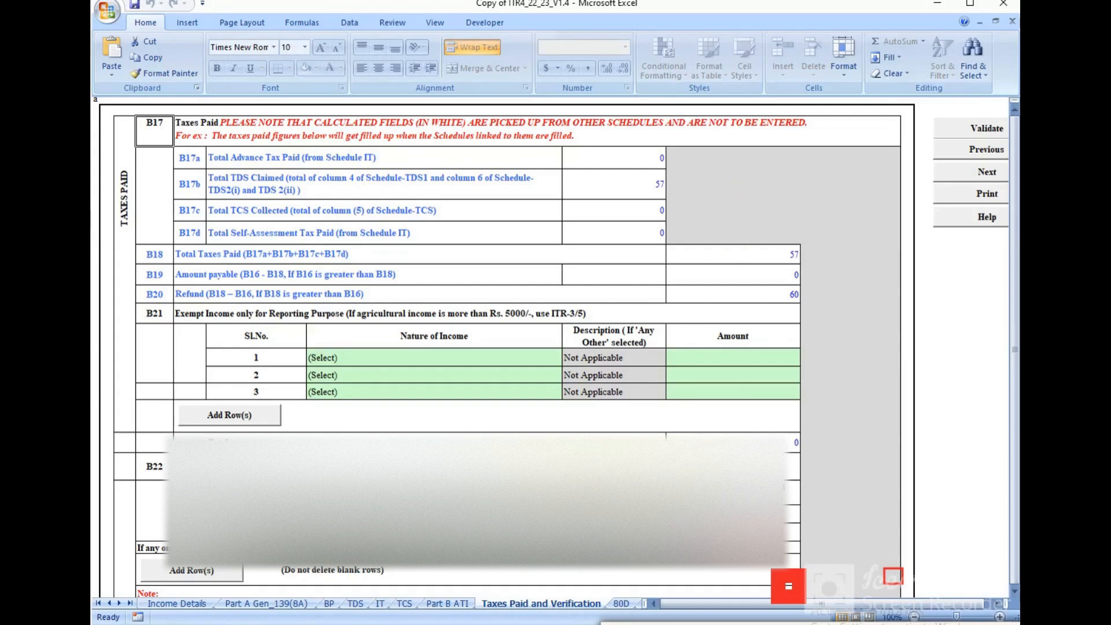
Step: Review taxes paid of 57, the State Bank and Union Bank accounts, then switch to 80D
scroll(504, 347, "down", 5)
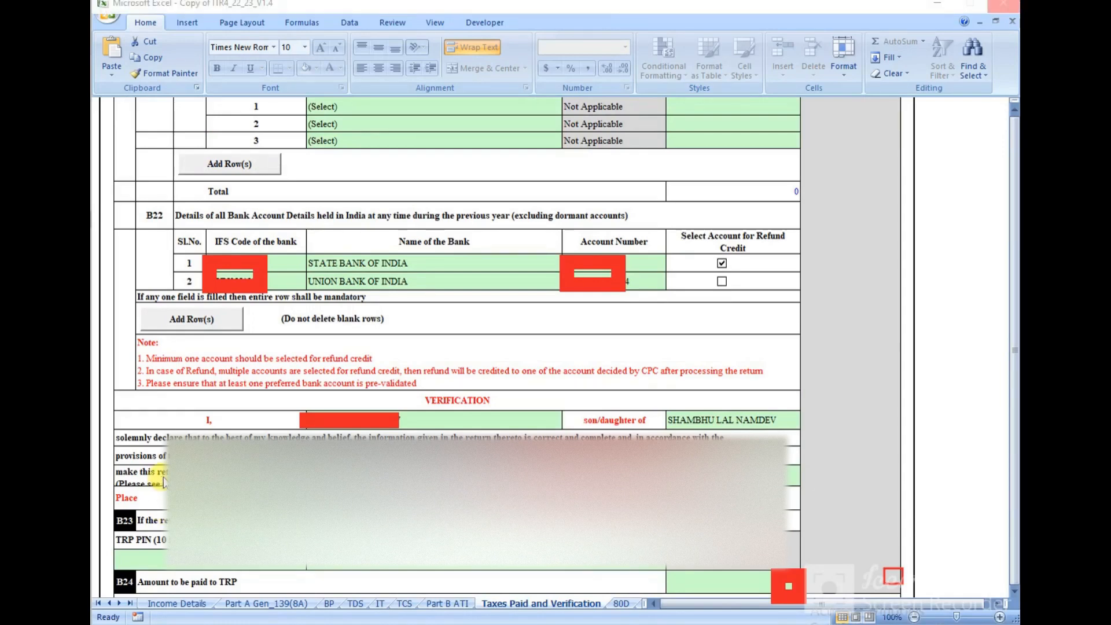
left_click_drag(165, 482, 348, 522)
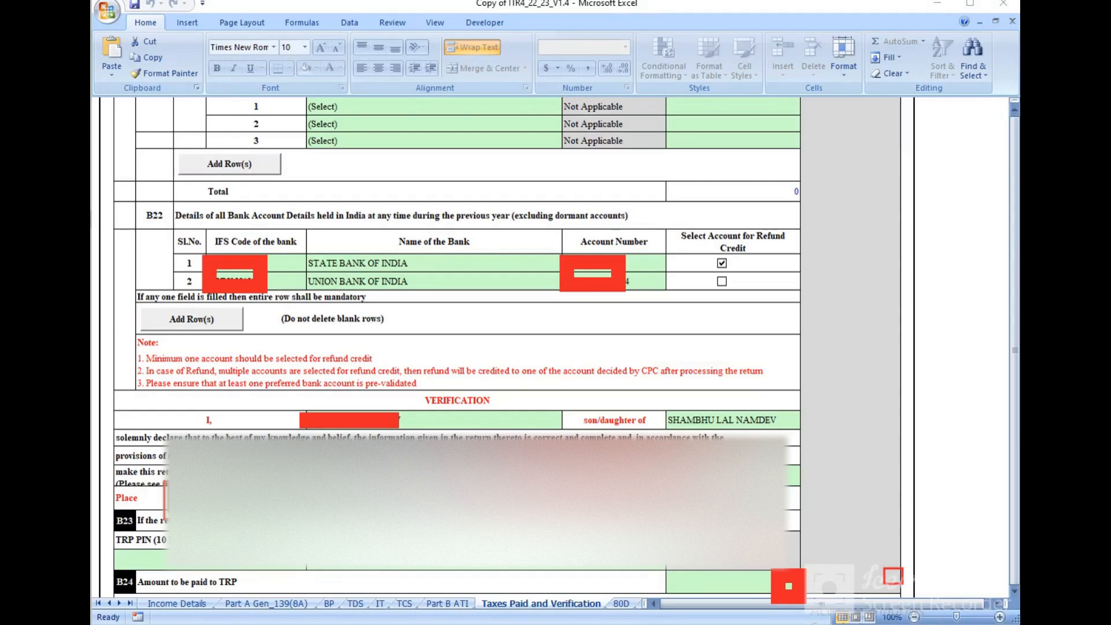
key("ctrl+Page_Down")
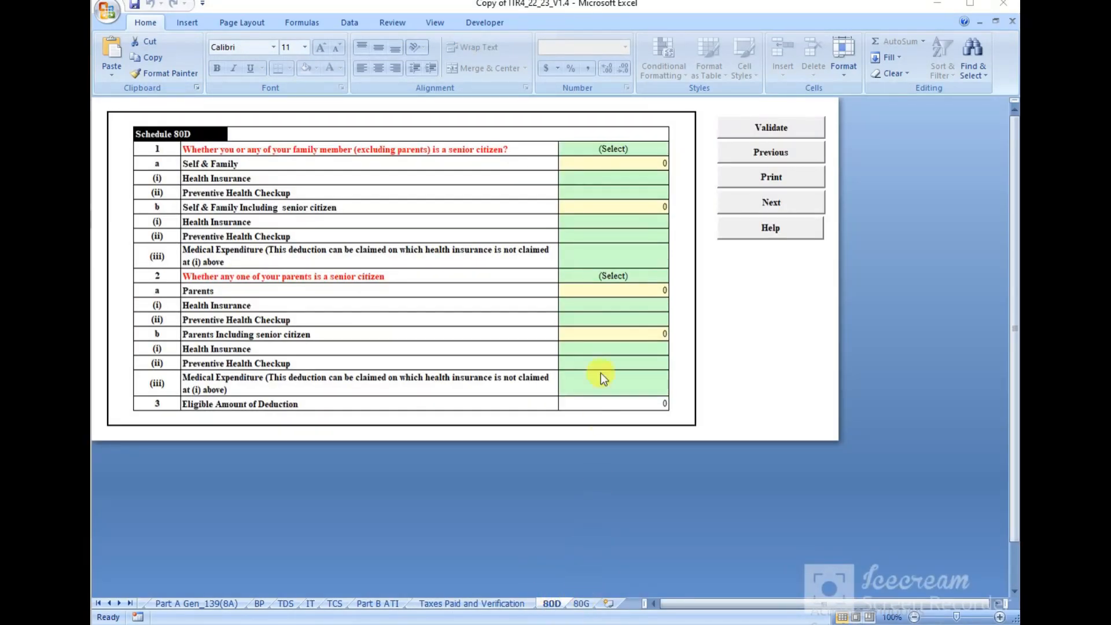
Step: Set Schedule 80D to 'Not Claiming for Self/Family' and 'Not claiming for Parents'
left_click(657, 149)
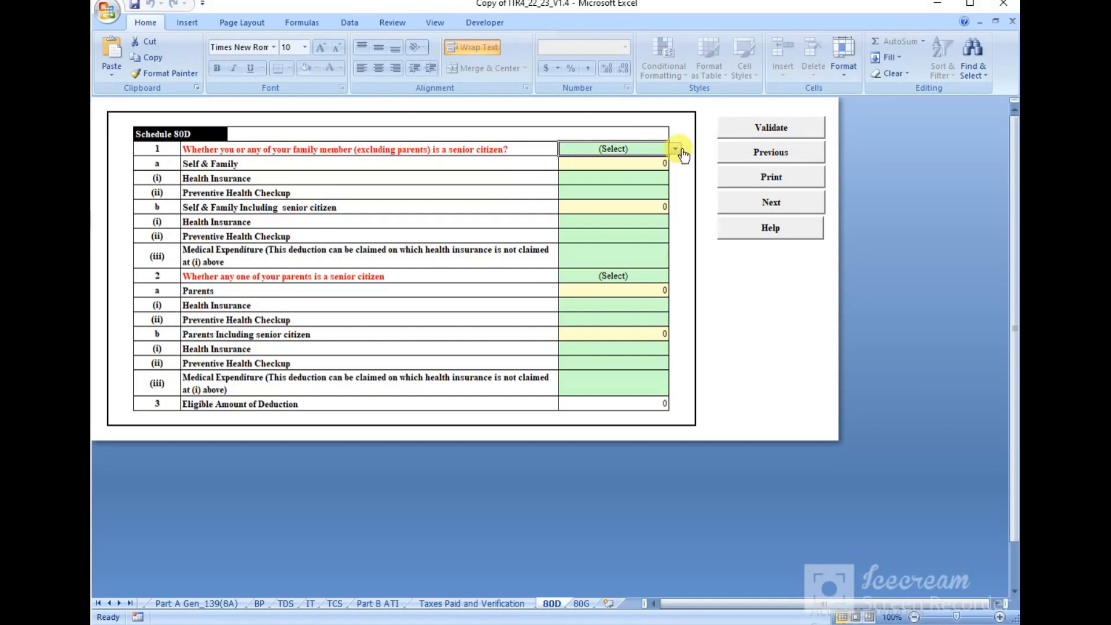
left_click(676, 149)
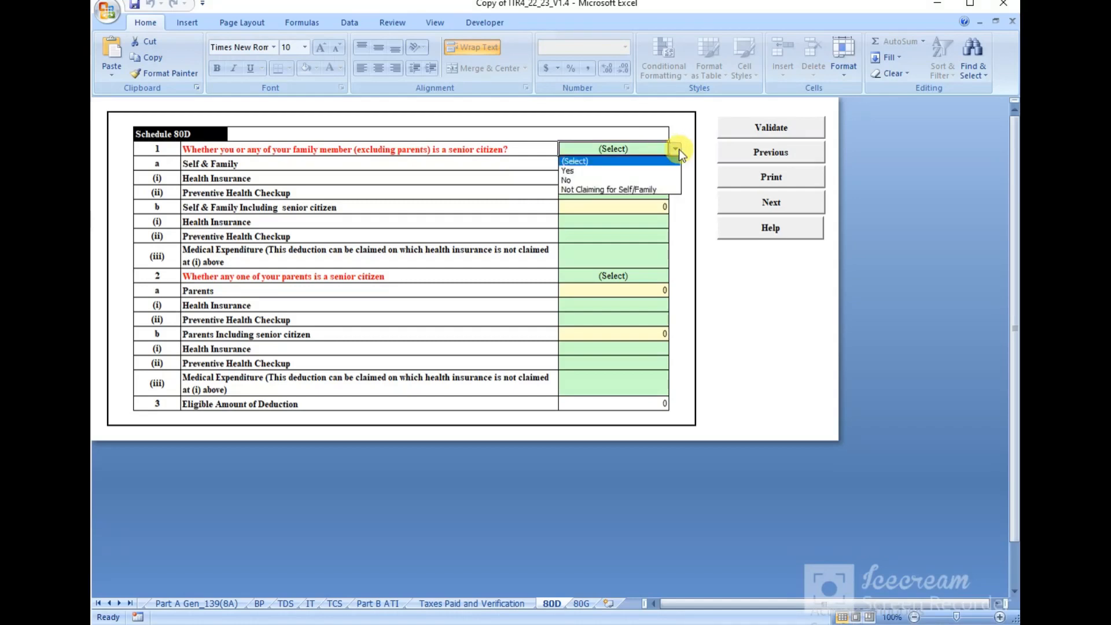
left_click(580, 188)
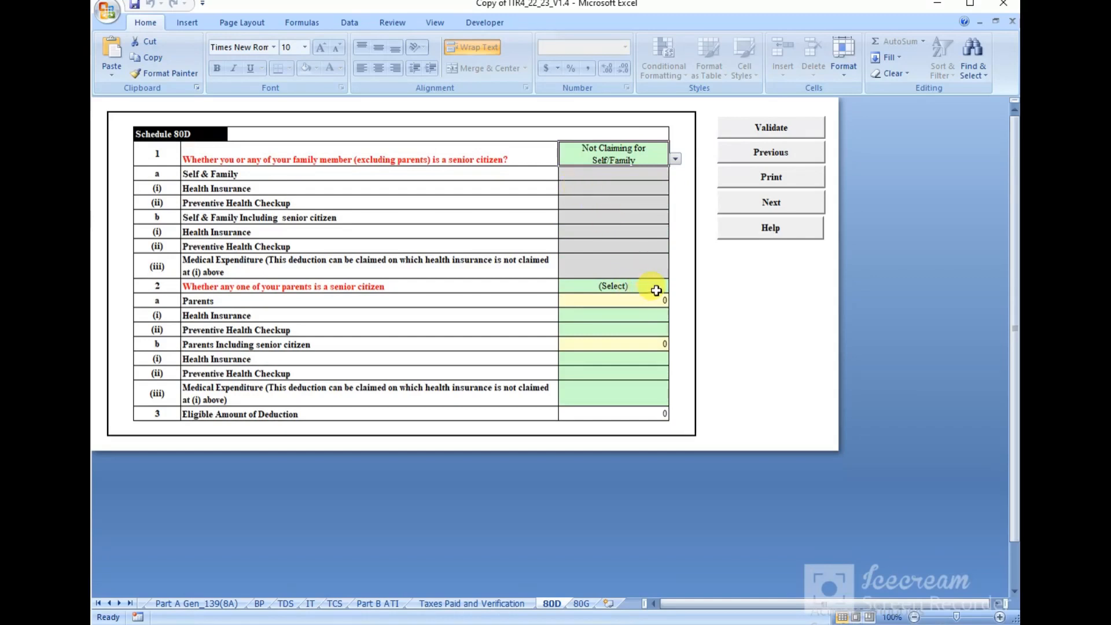
left_click(655, 288)
left_click(671, 288)
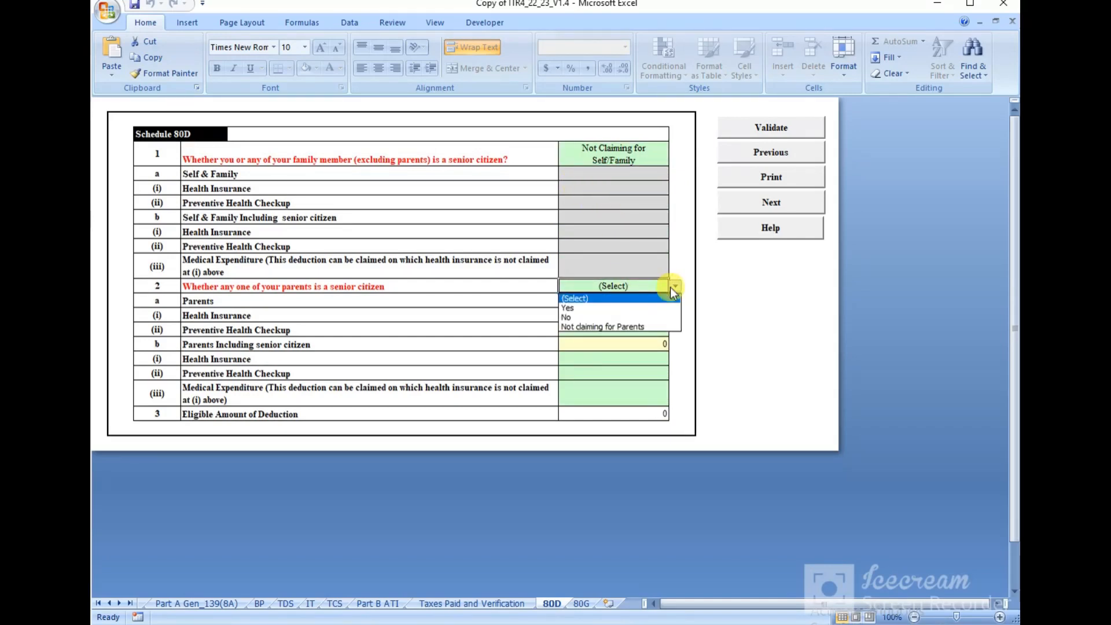
left_click(593, 326)
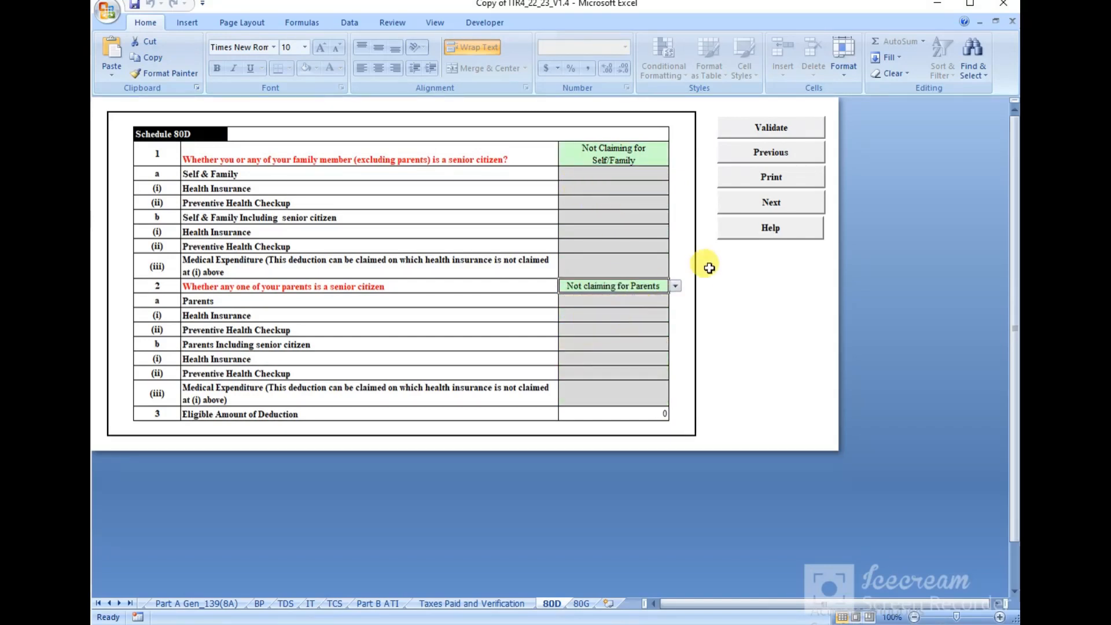
Step: Validate Schedule 80D past the macro error, then advance to Schedule 80G
left_click(768, 132)
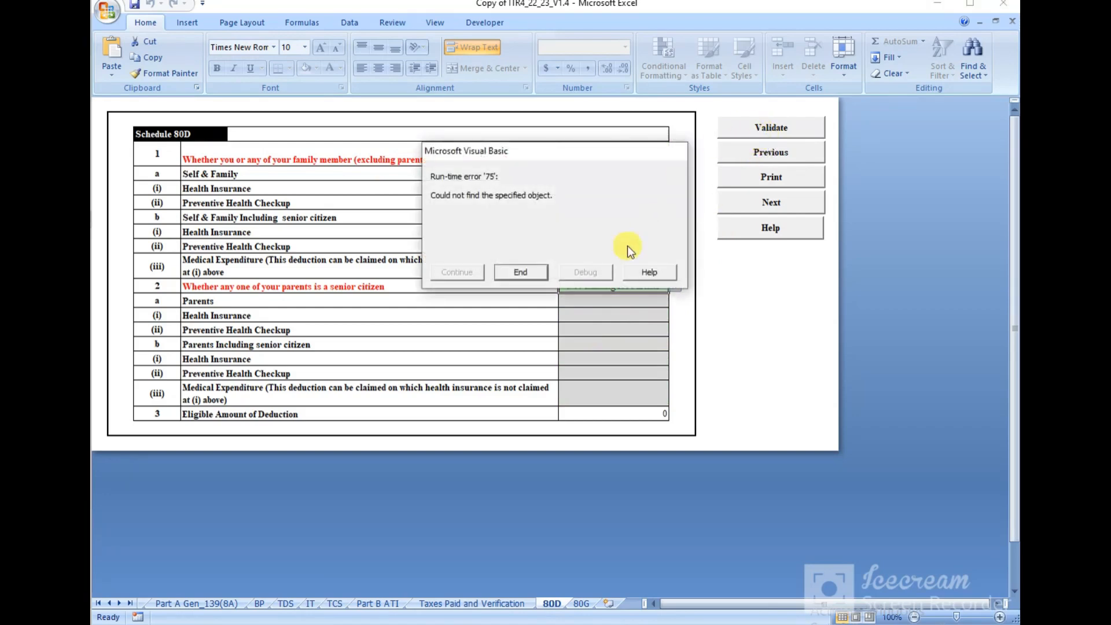
left_click(509, 274)
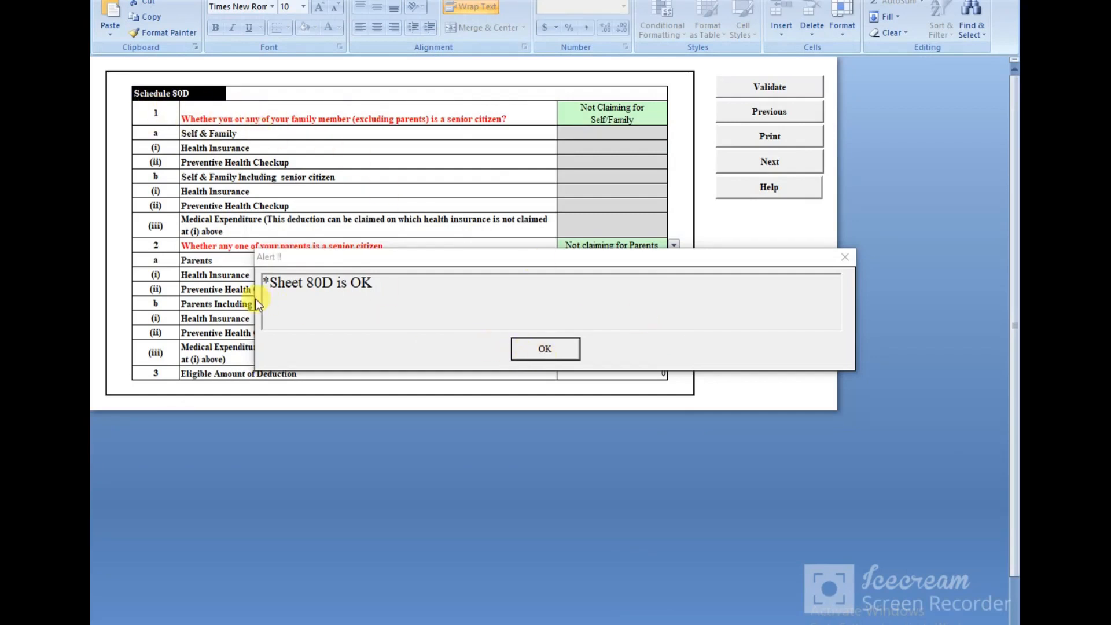
left_click(547, 348)
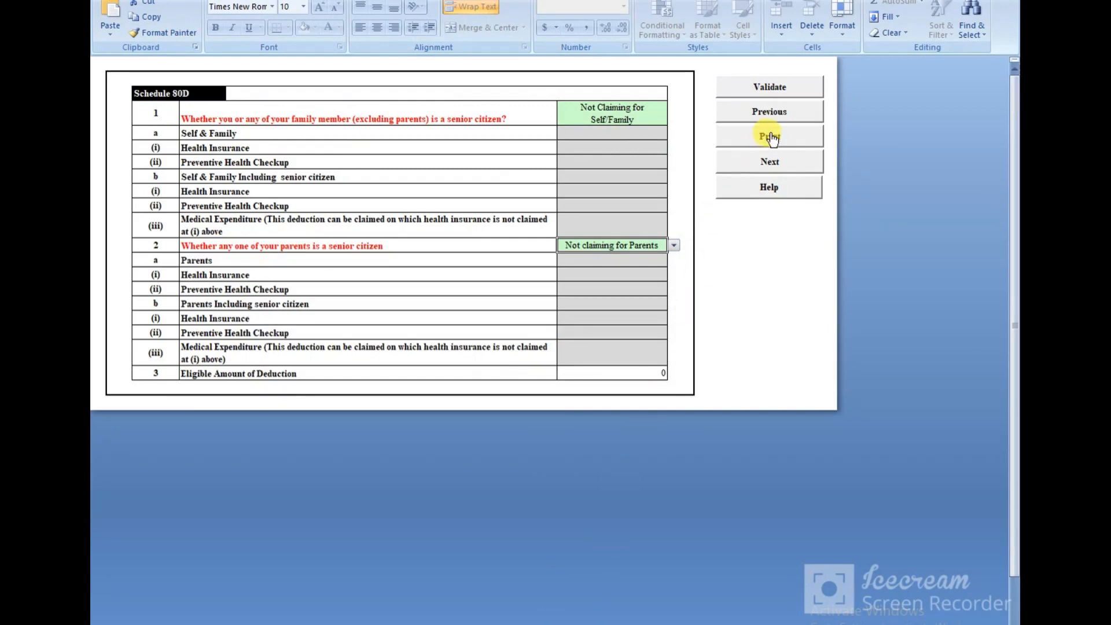
left_click(770, 158)
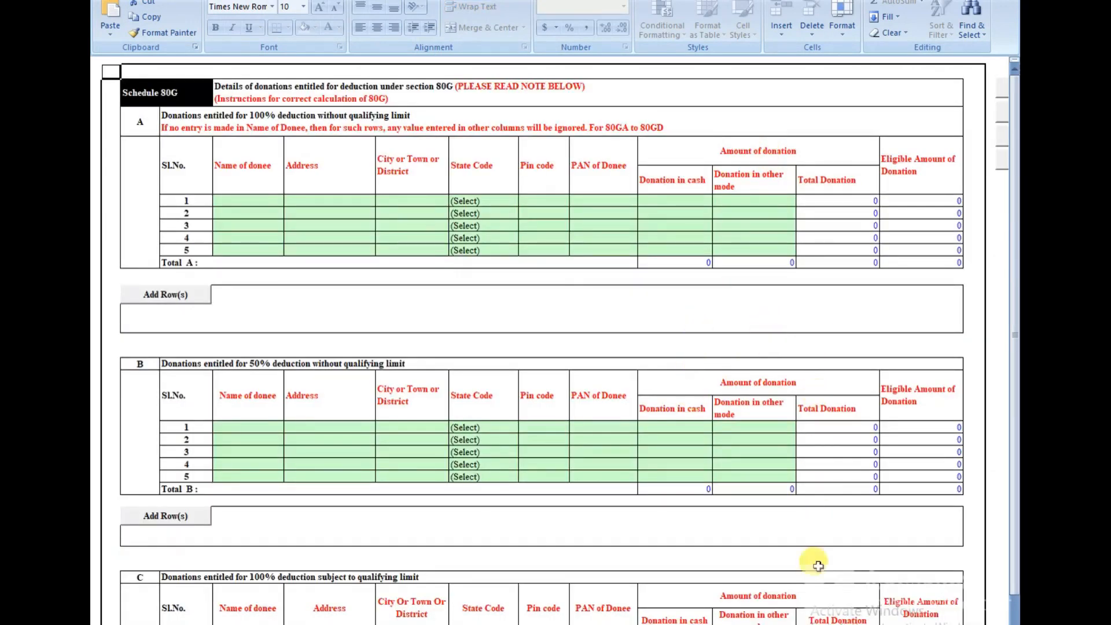
Step: Validate the empty 80G schedule, confirm 'Sheet 80G is Ok', and switch to Part A Gen_139(8A)
left_click(819, 623)
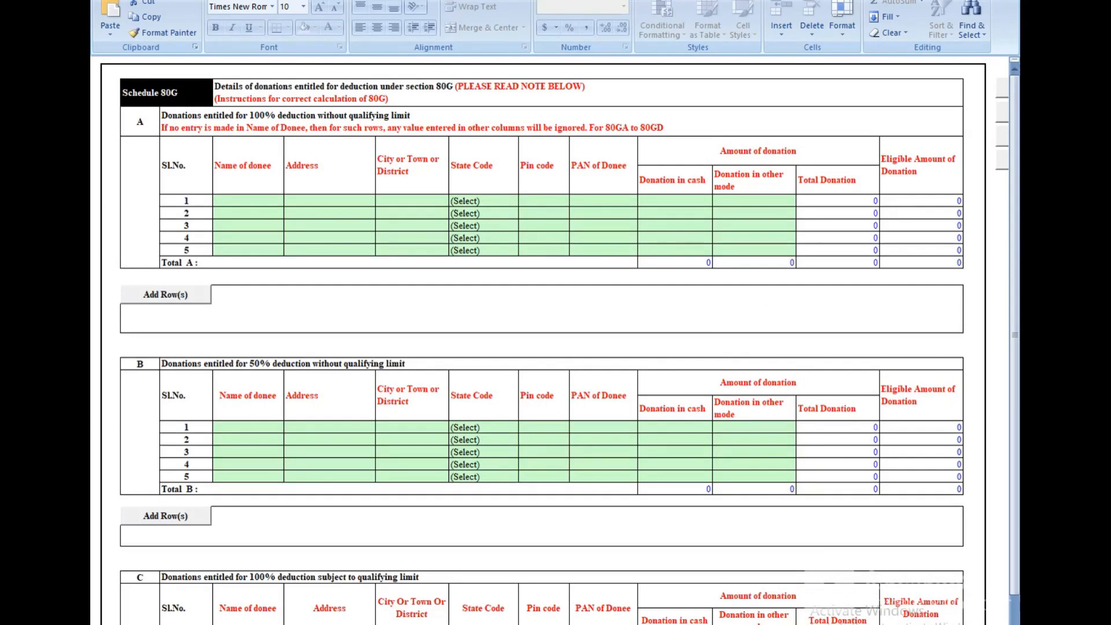
left_click(849, 623)
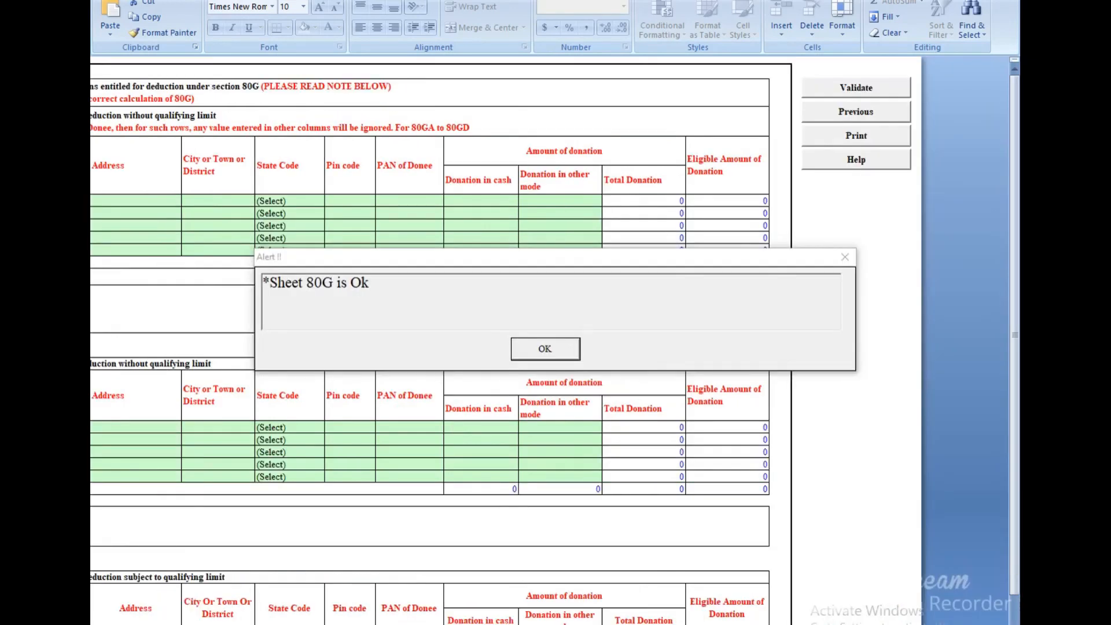
left_click(544, 349)
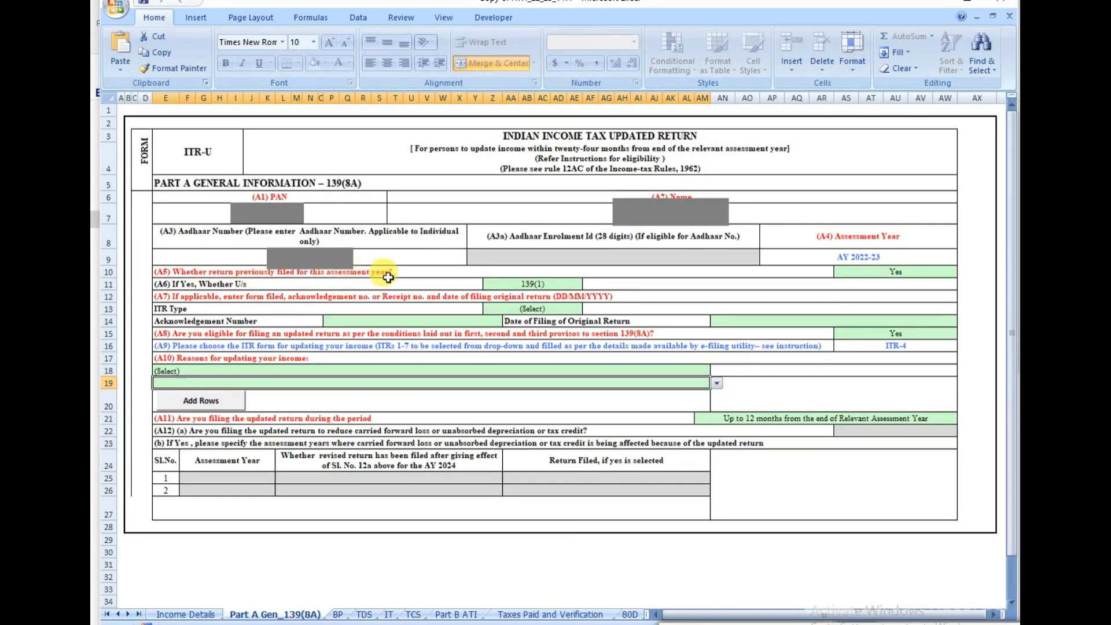
Step: Answer No to A5 (return previously filed) in row 10, then select the A8 eligibility cell
left_click(929, 277)
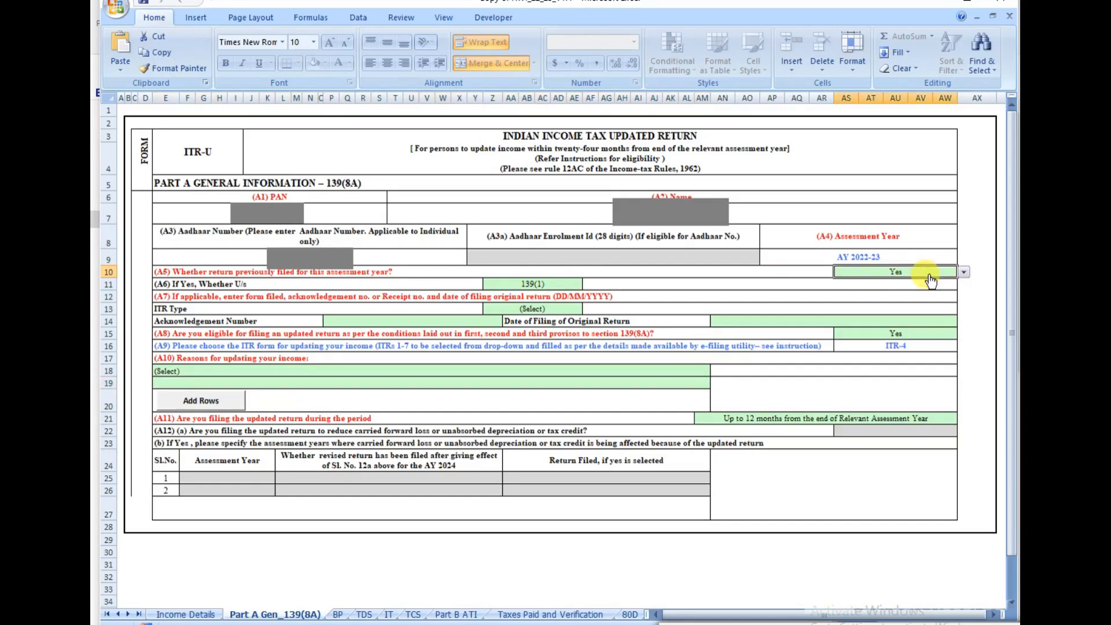
left_click(962, 275)
left_click(967, 271)
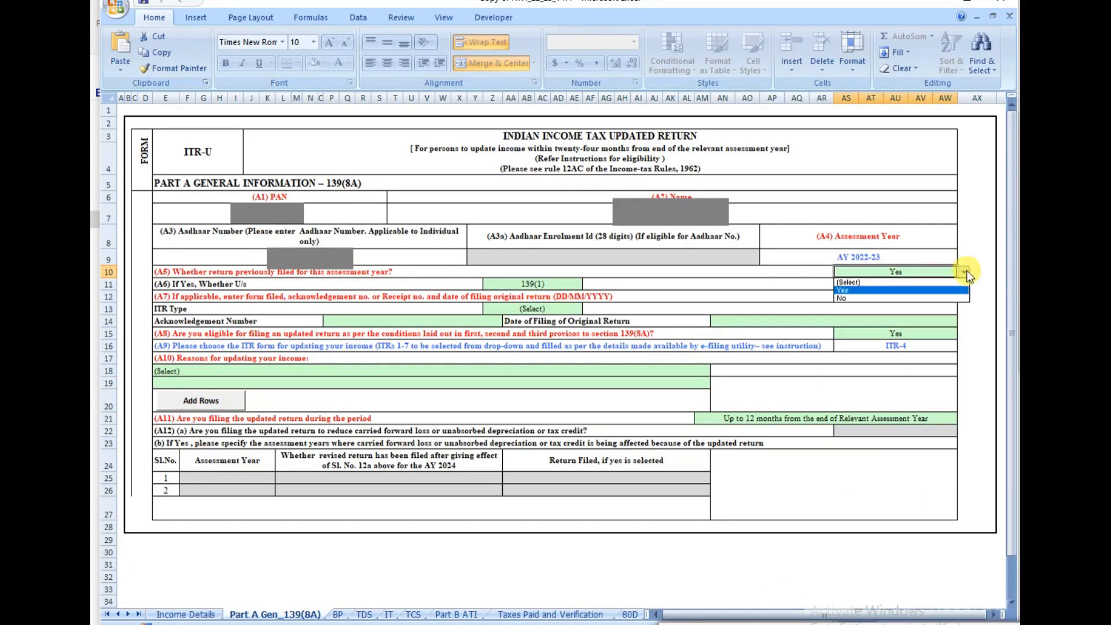
left_click(852, 298)
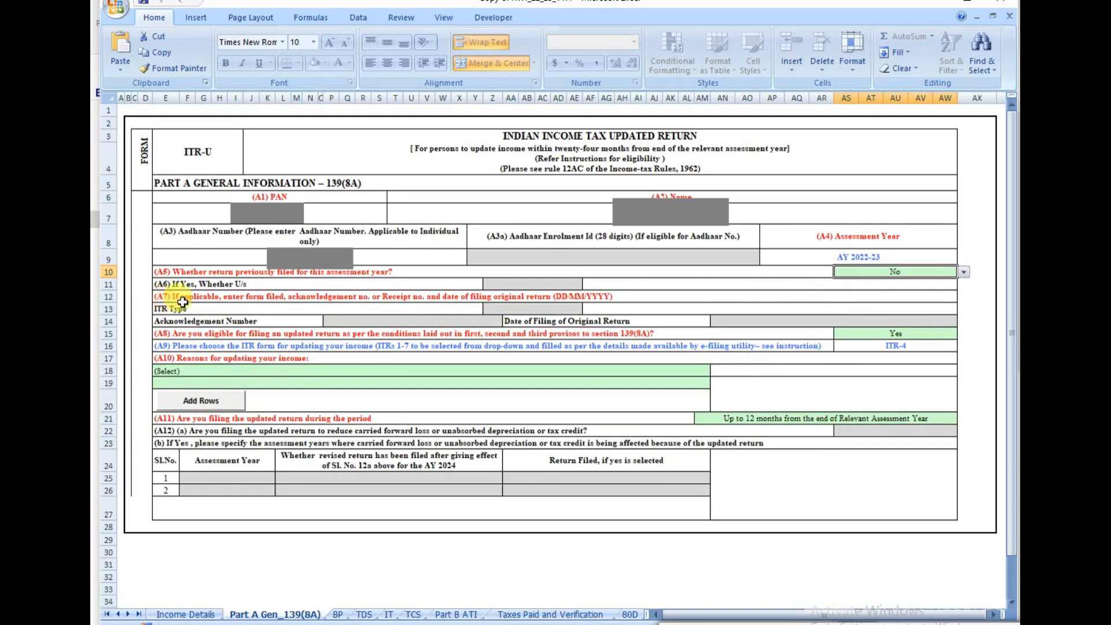
left_click(694, 624)
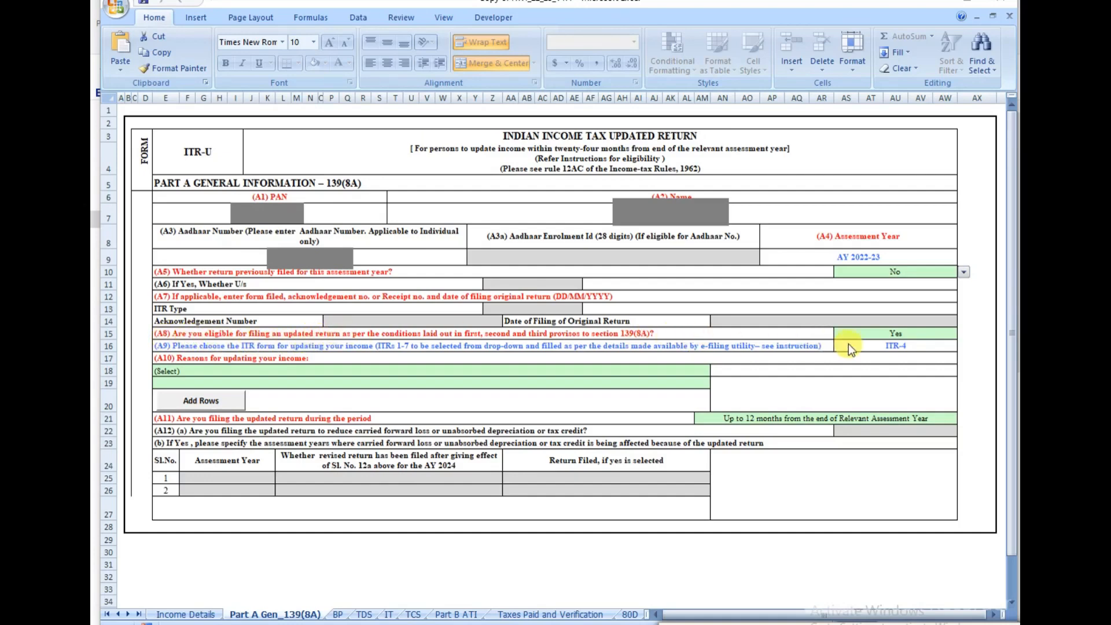
left_click(918, 335)
left_click(947, 336)
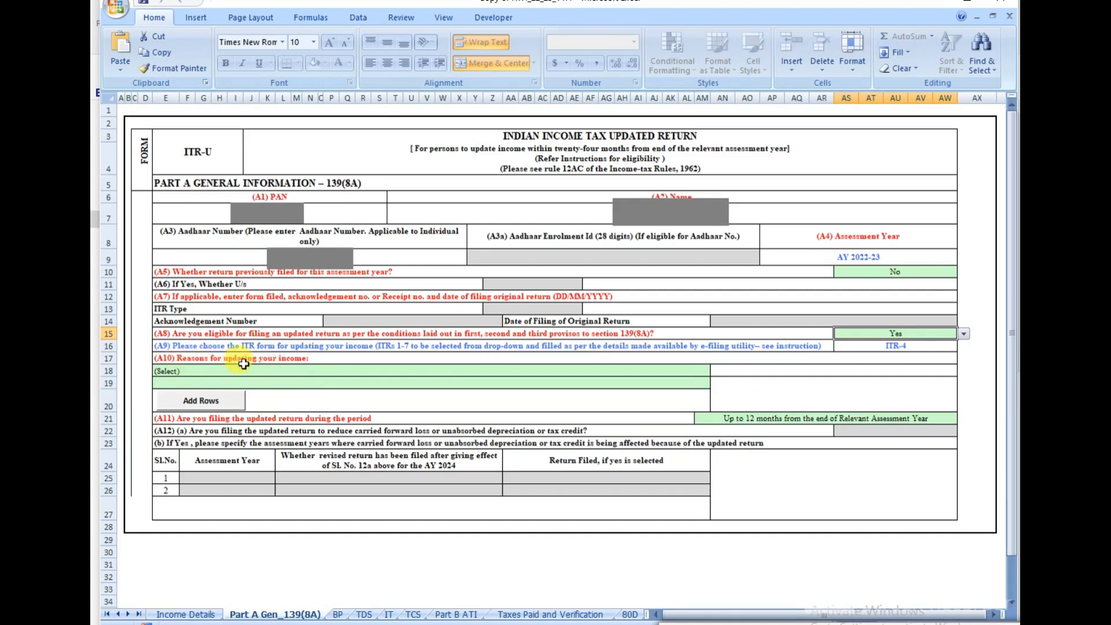
Step: Choose 'Return previously not filed' as the A10 reason for updating income in row 18
left_click(697, 371)
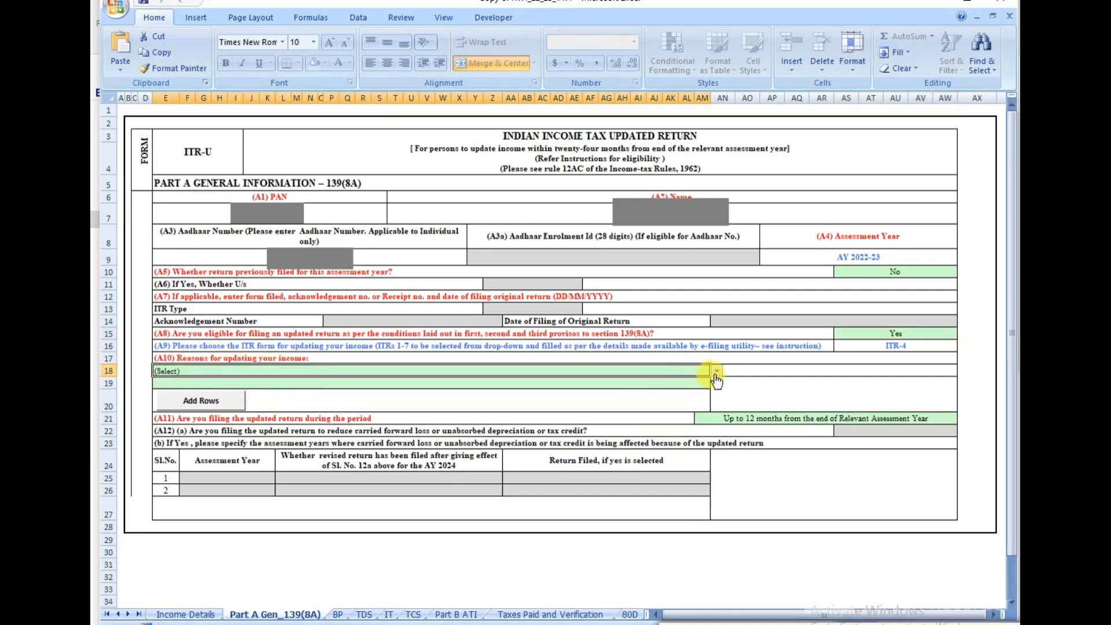
left_click(717, 372)
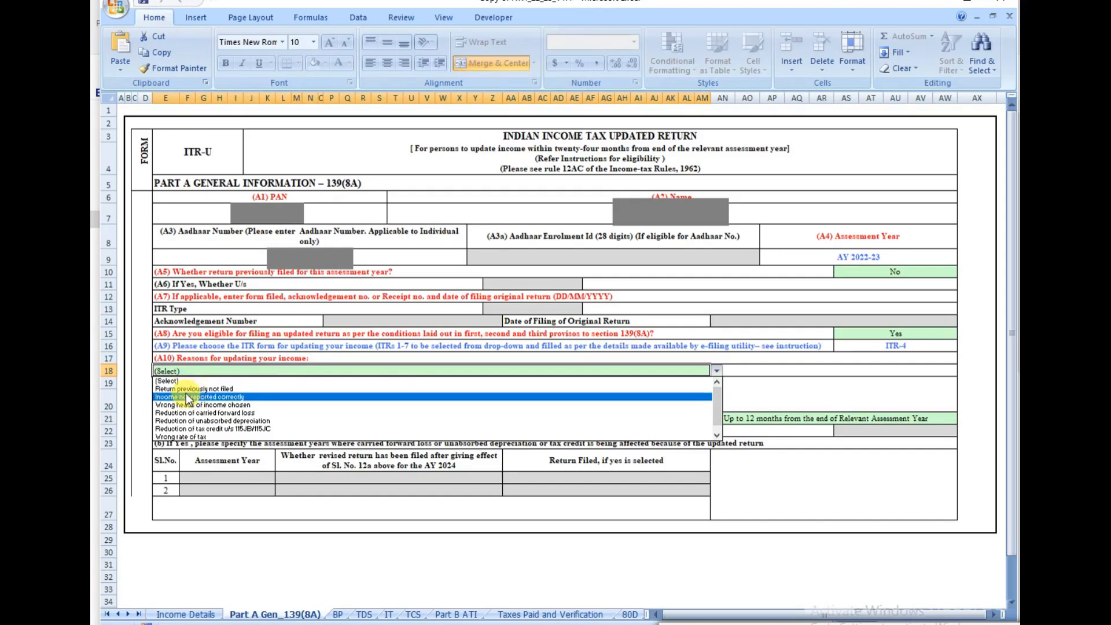
left_click(200, 389)
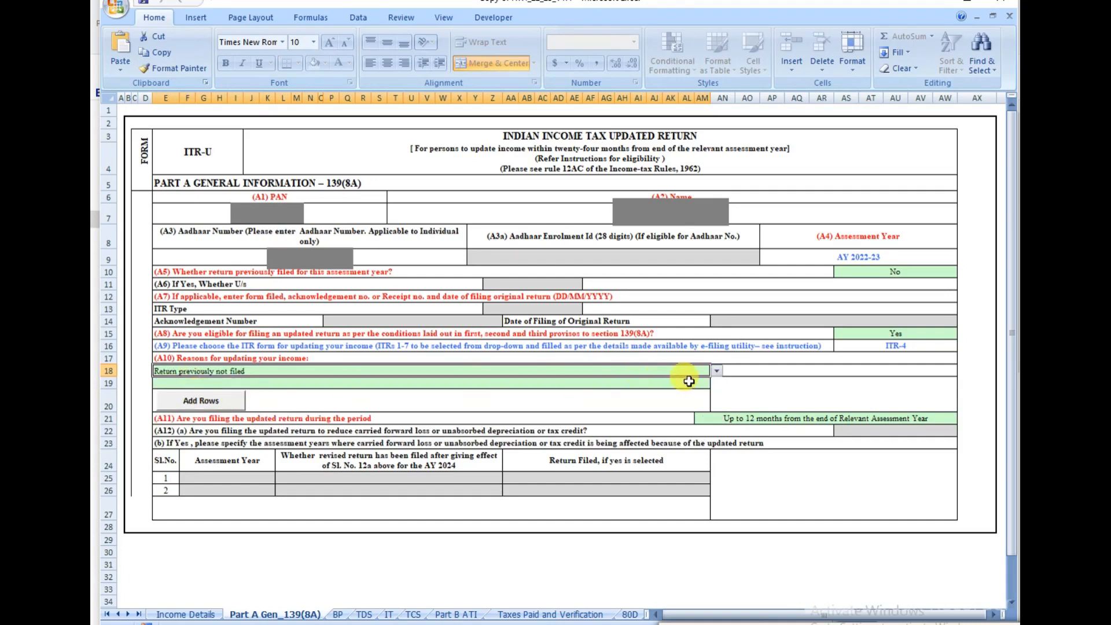
left_click(718, 371)
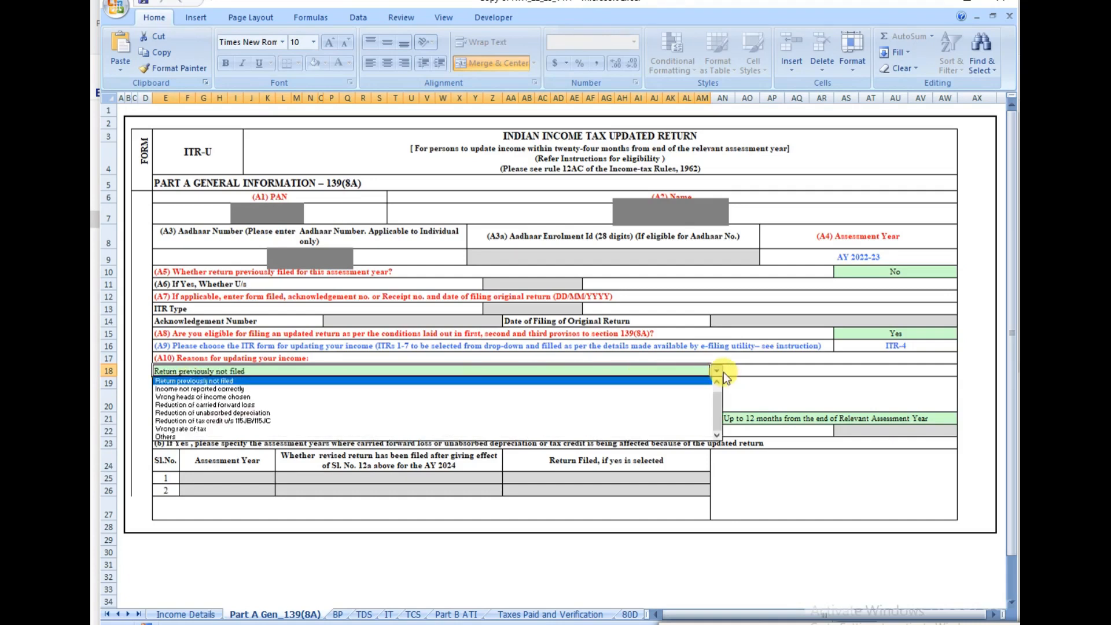
left_click(724, 372)
left_click(843, 371)
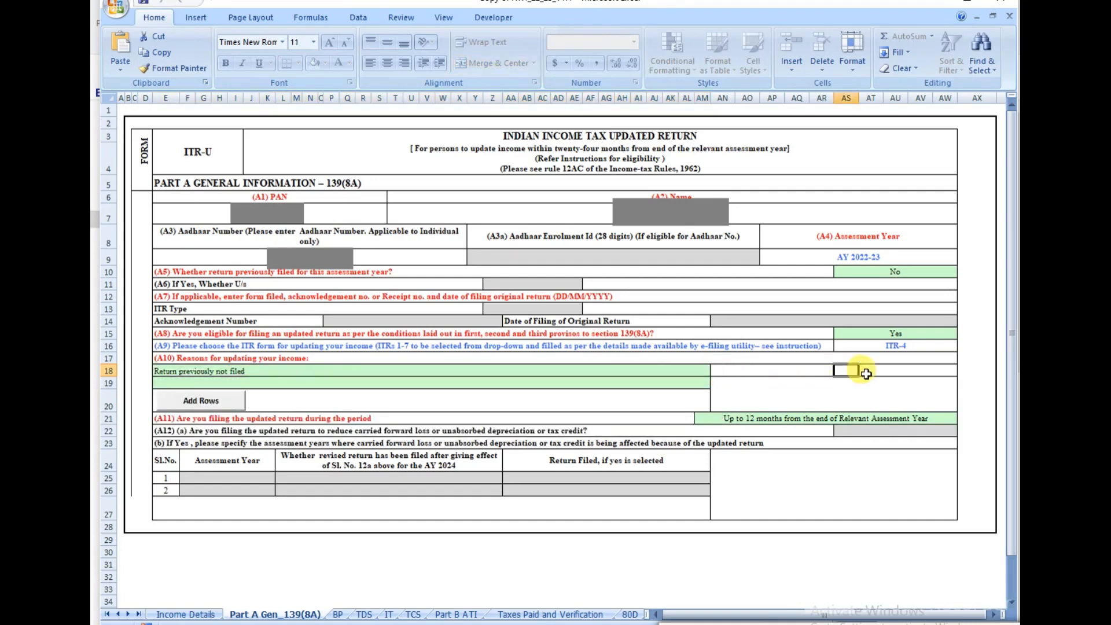
left_click(243, 624)
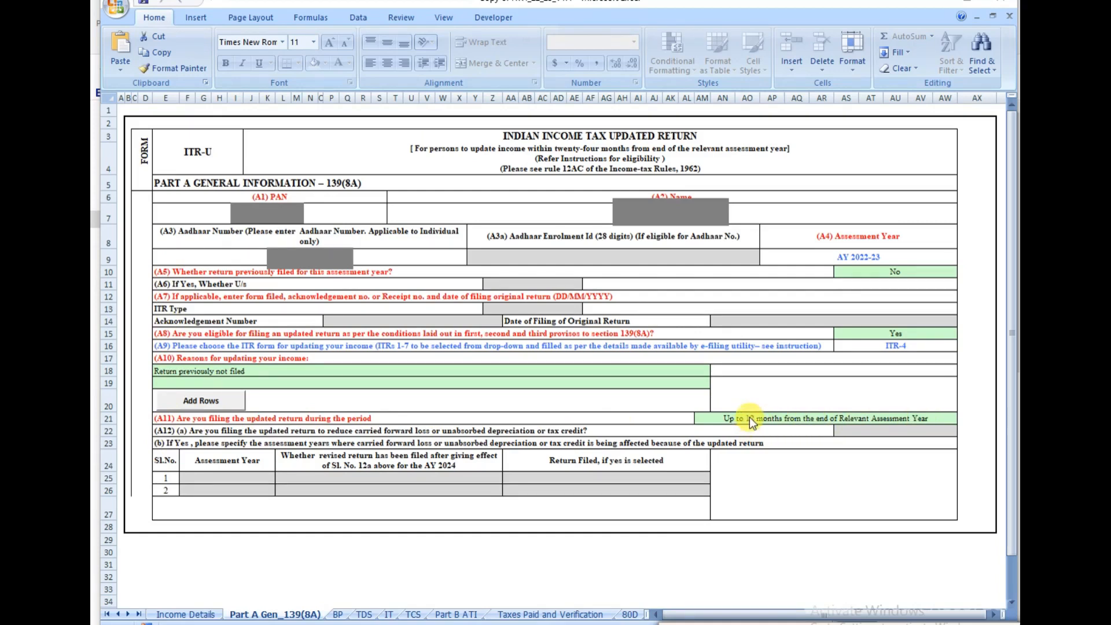
left_click(764, 419)
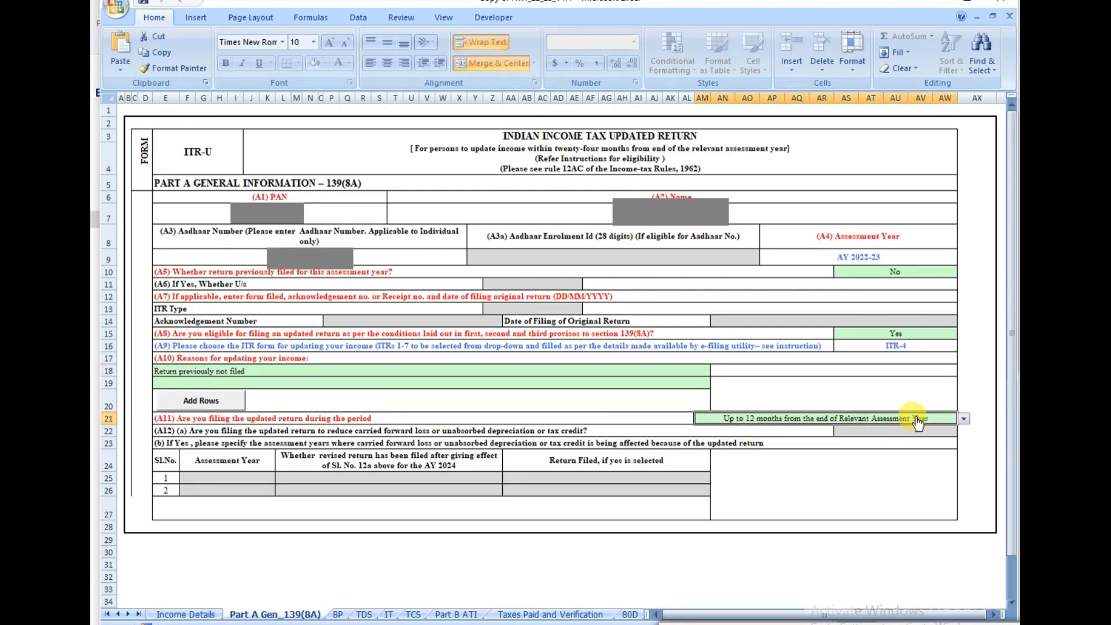
left_click(964, 419)
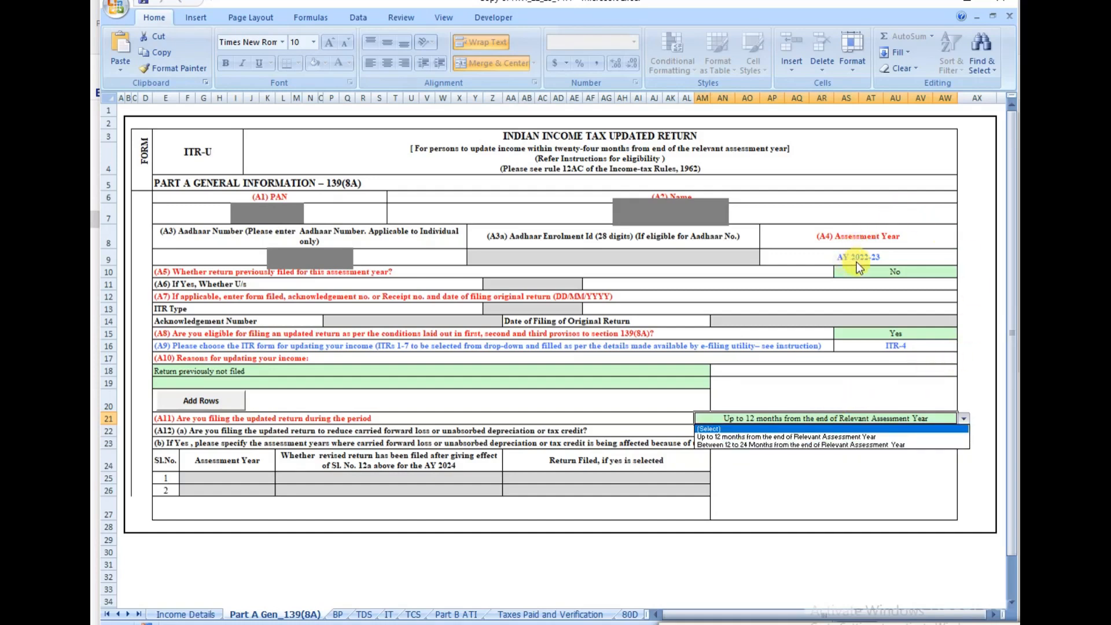
left_click(715, 437)
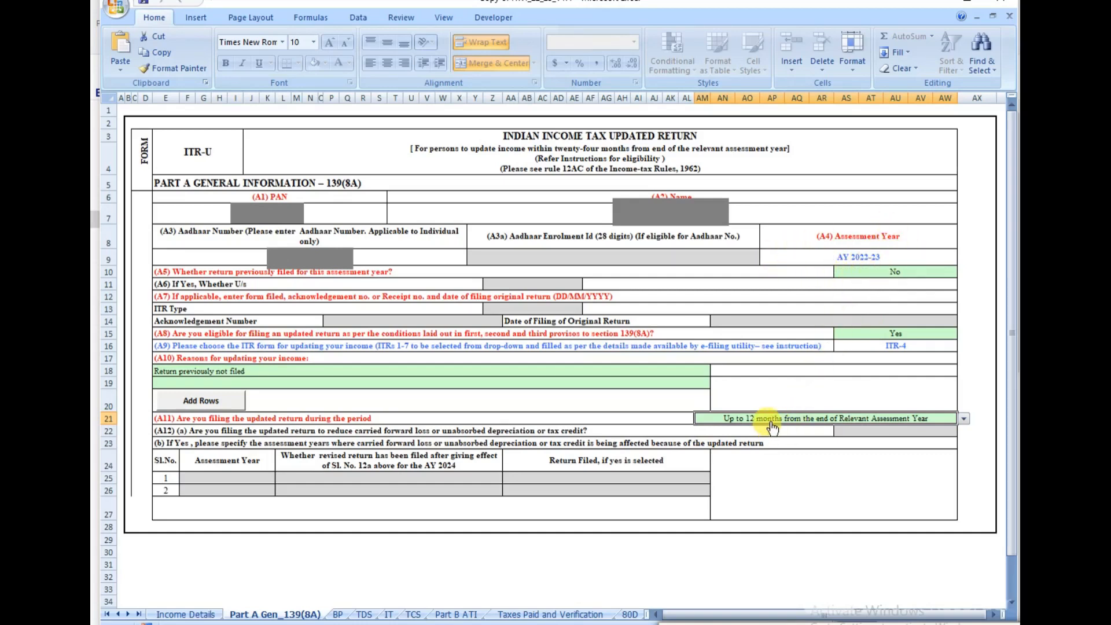
key("alt+Down")
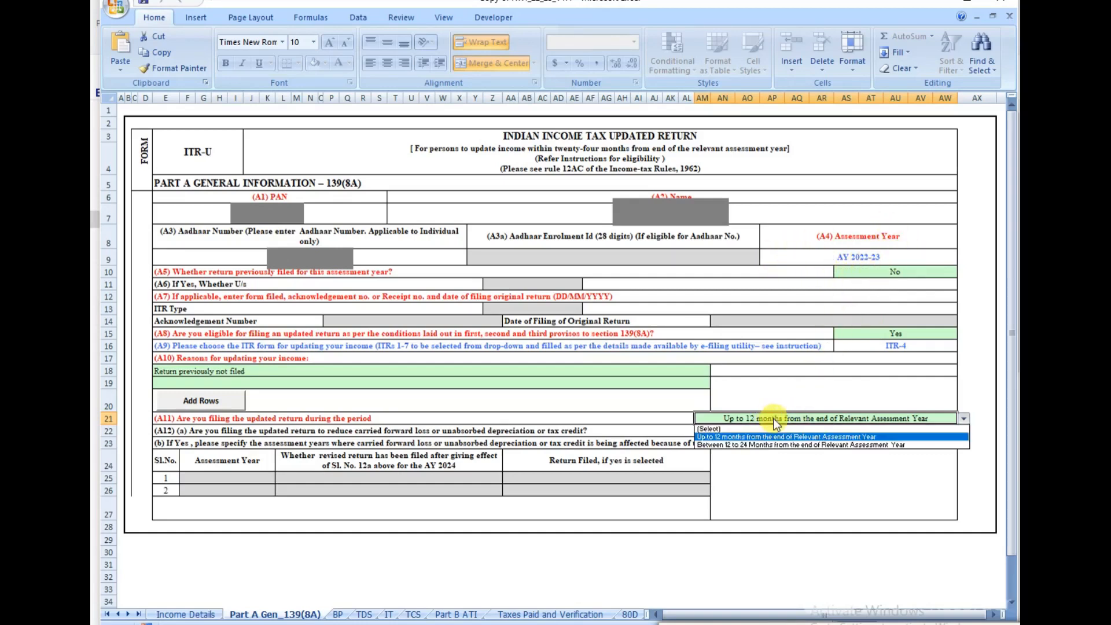
left_click(744, 438)
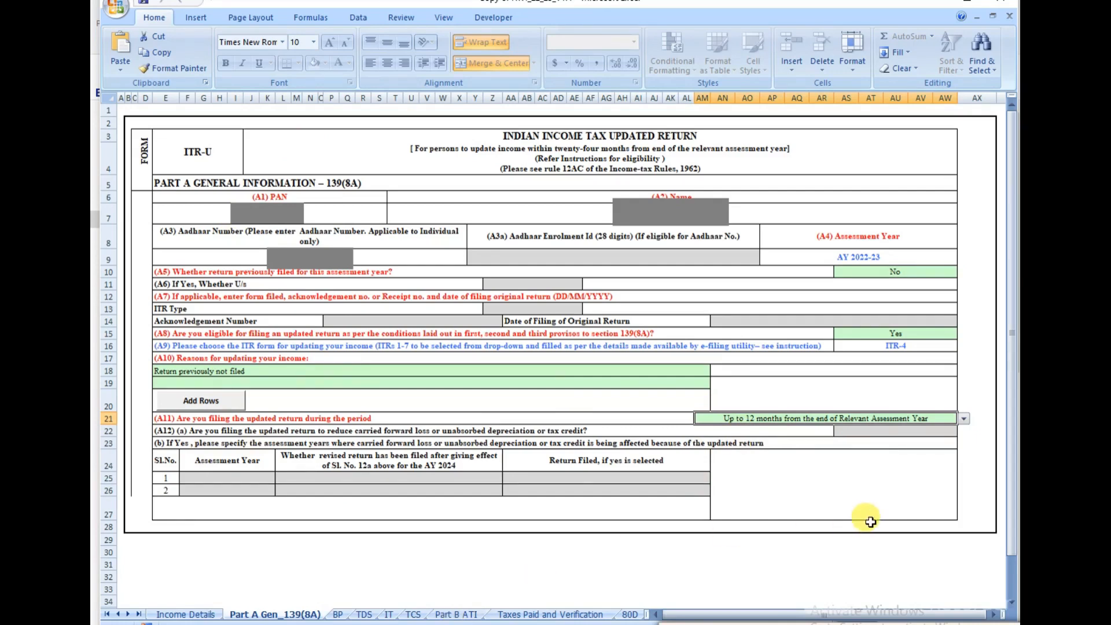
Step: Run Calculate Tax on the Income Details sheet and review the Part B - ATI computation
left_click(456, 615)
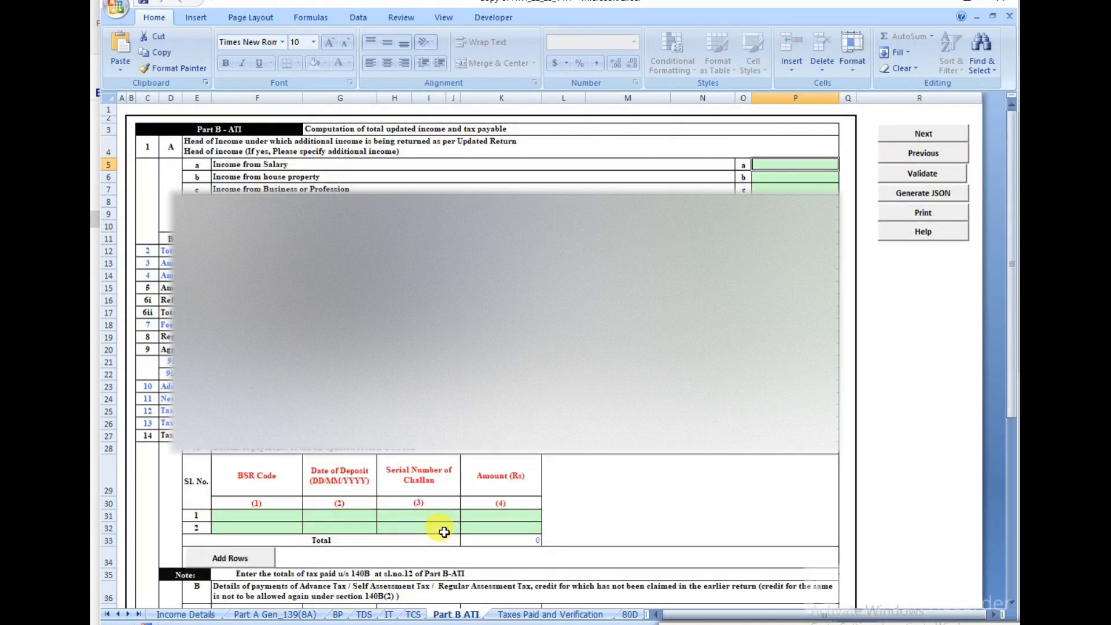
left_click(177, 615)
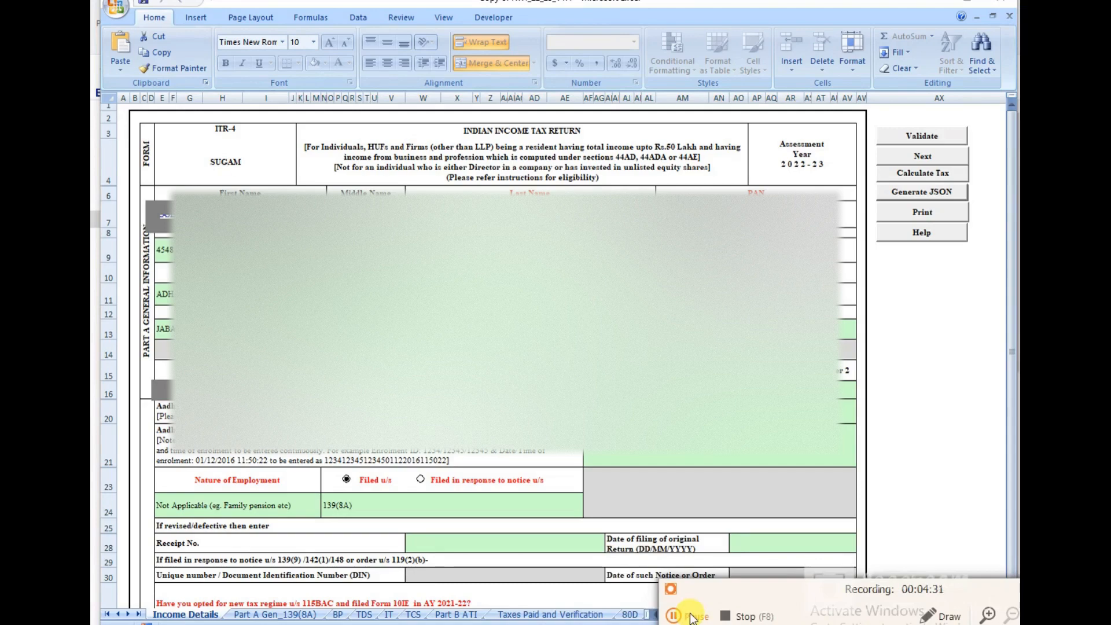
left_click(900, 174)
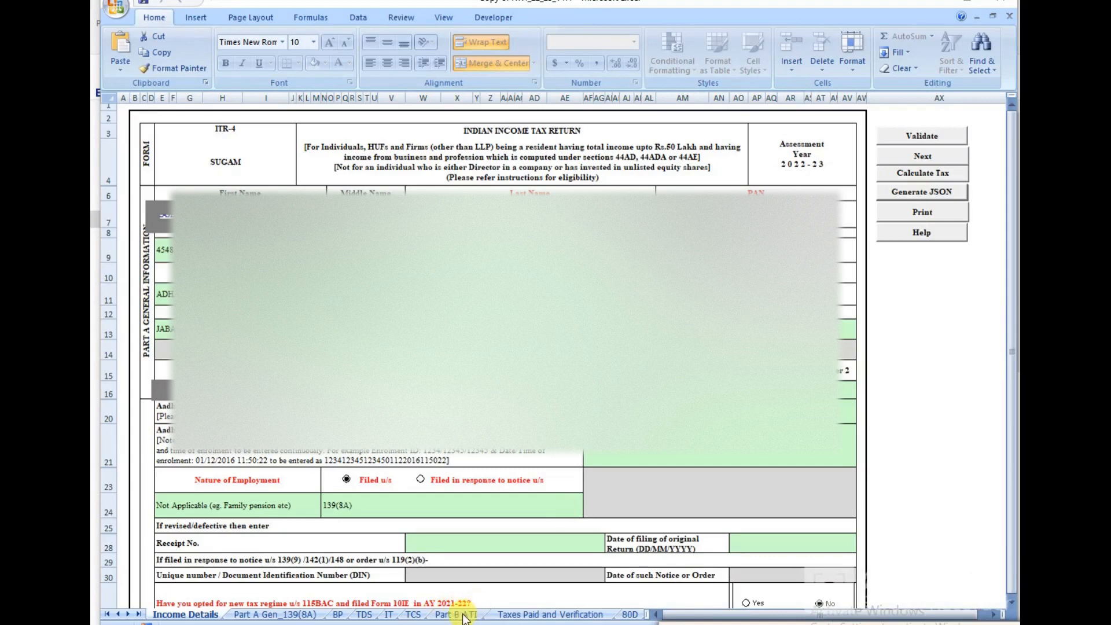
left_click(463, 616)
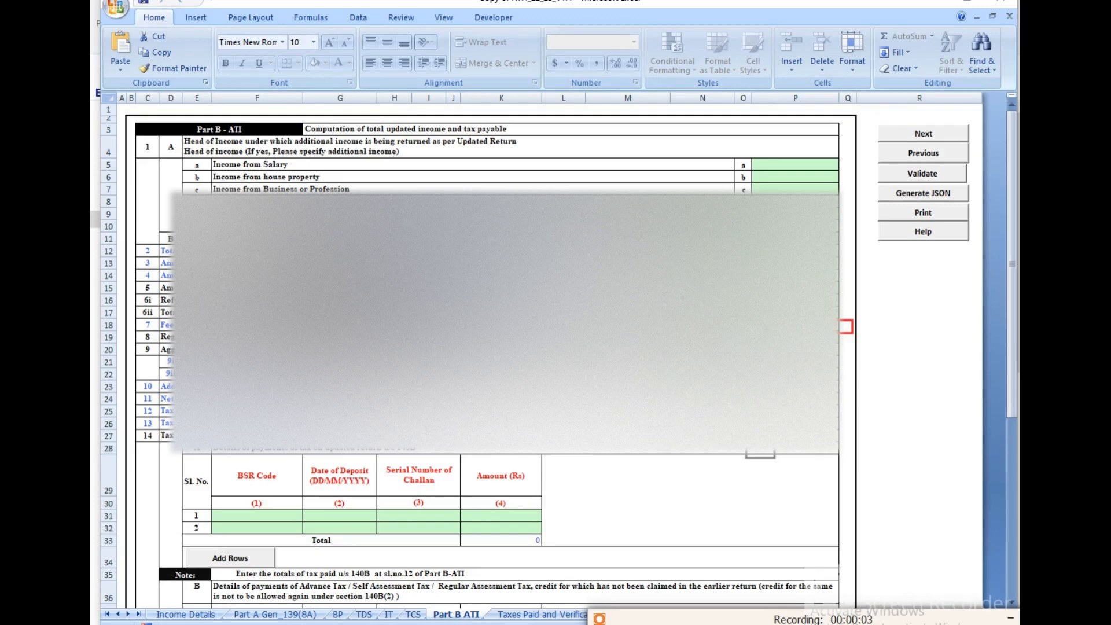
left_click_drag(746, 414, 867, 445)
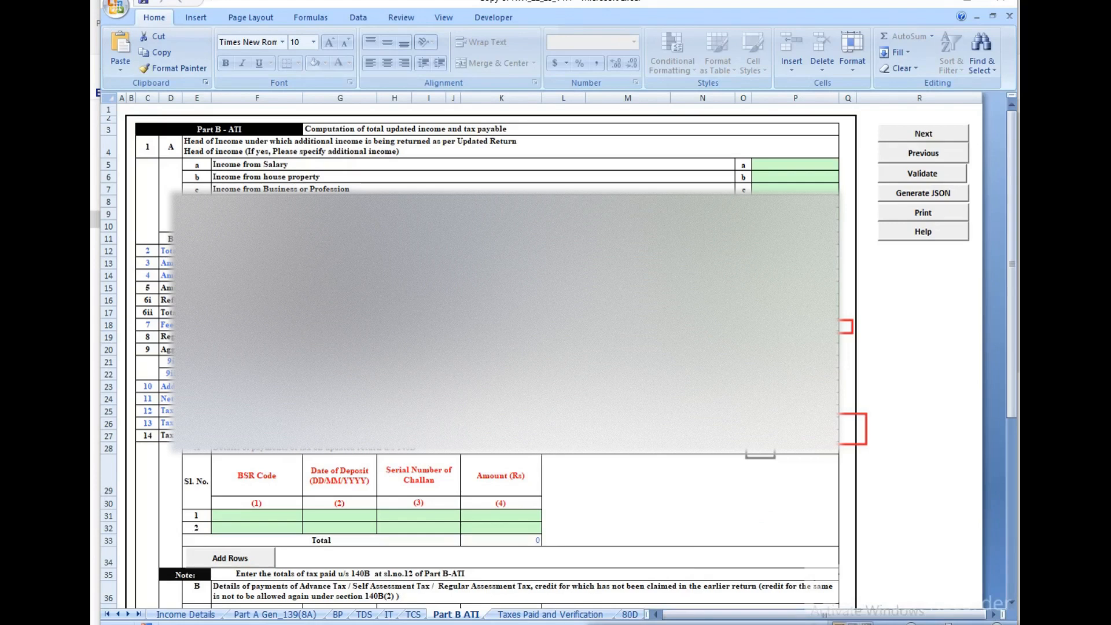
left_click(364, 615)
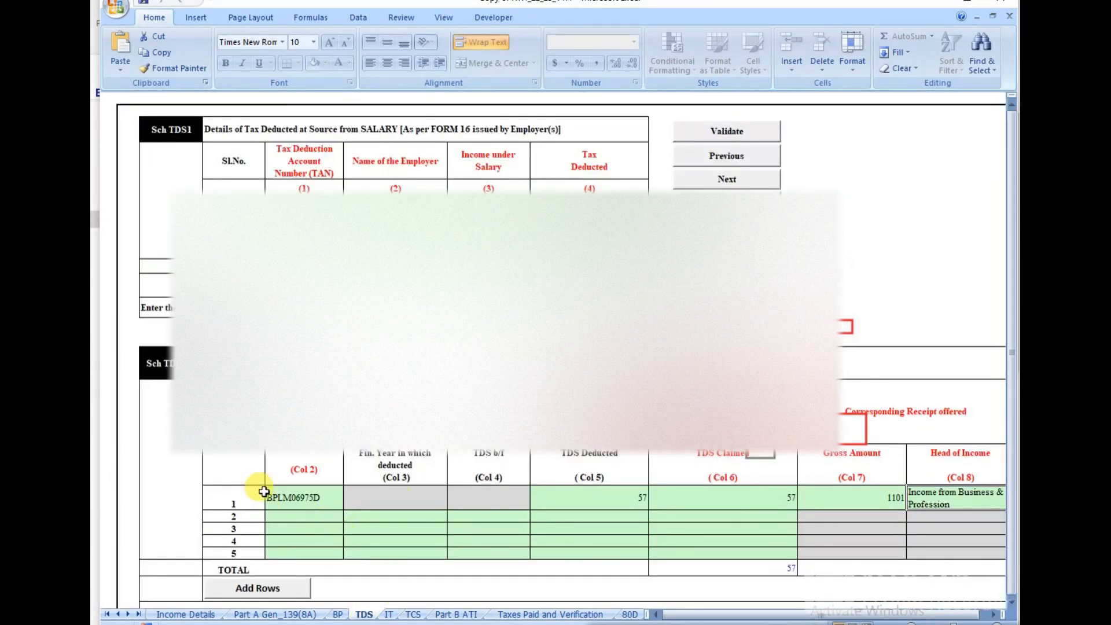
left_click(291, 493)
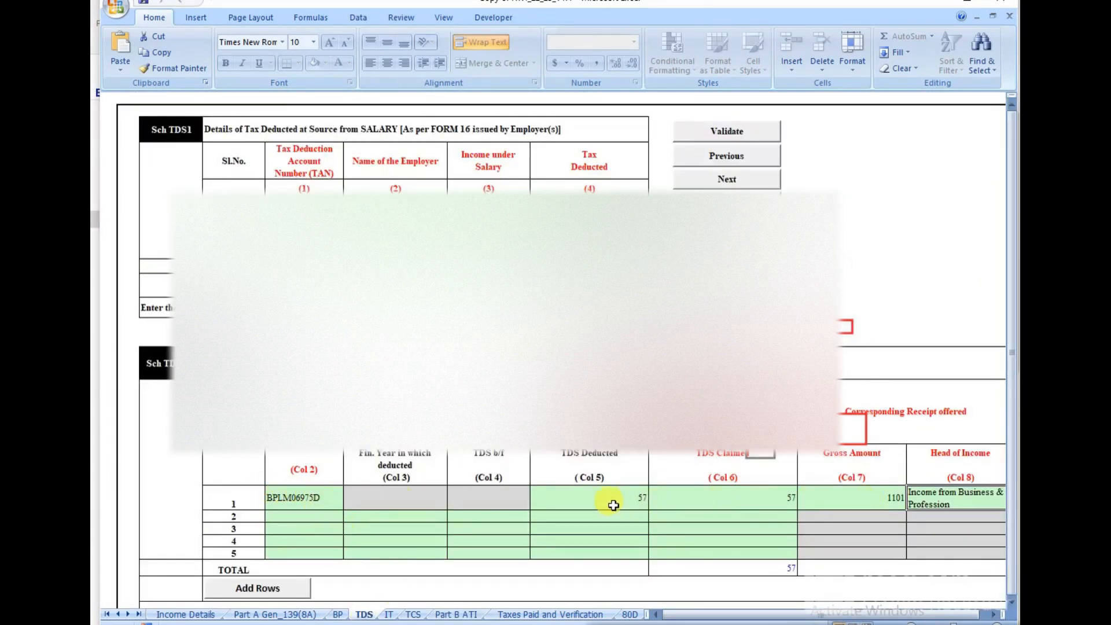
left_click(635, 503)
left_click(732, 502)
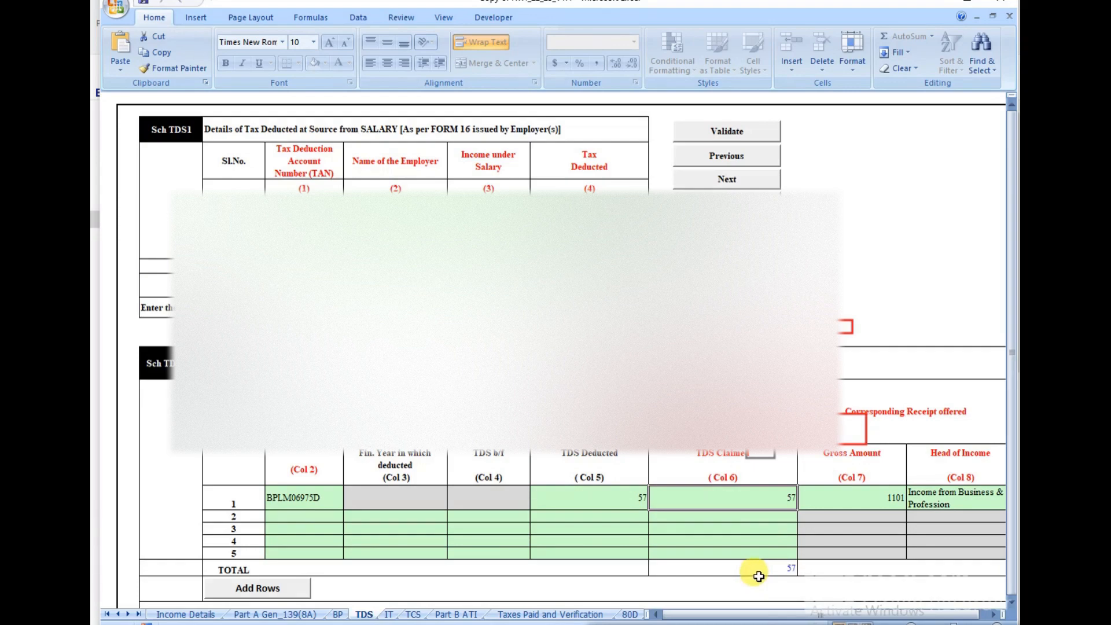
left_click(443, 614)
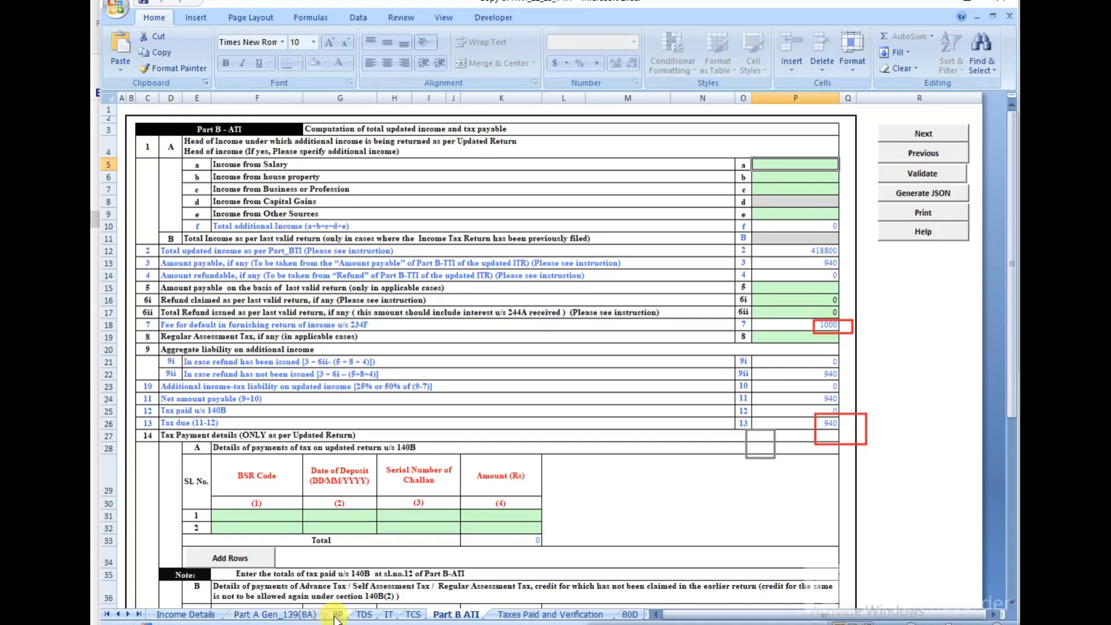
left_click(364, 615)
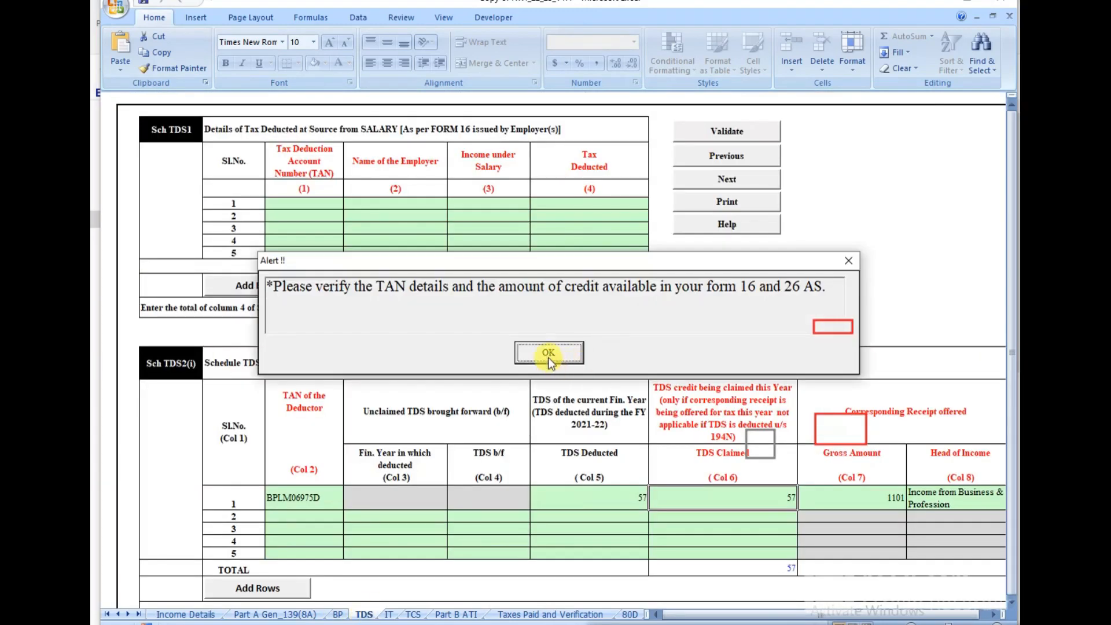
left_click(550, 421)
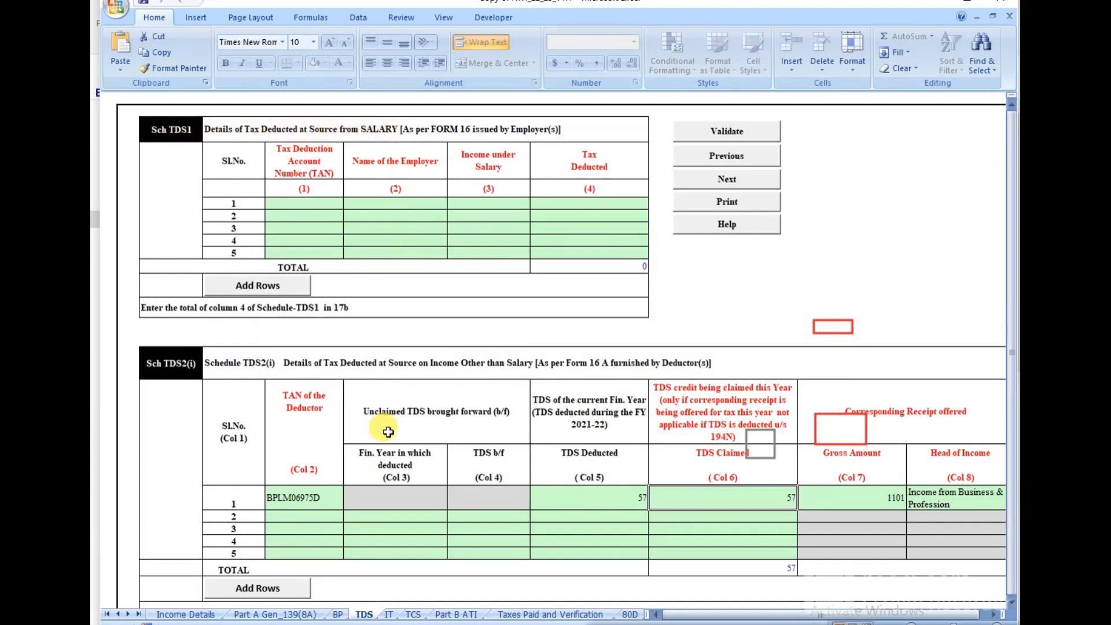
scroll(383, 427, "down", 3)
scroll(388, 432, "down", 7)
scroll(388, 431, "up", 6)
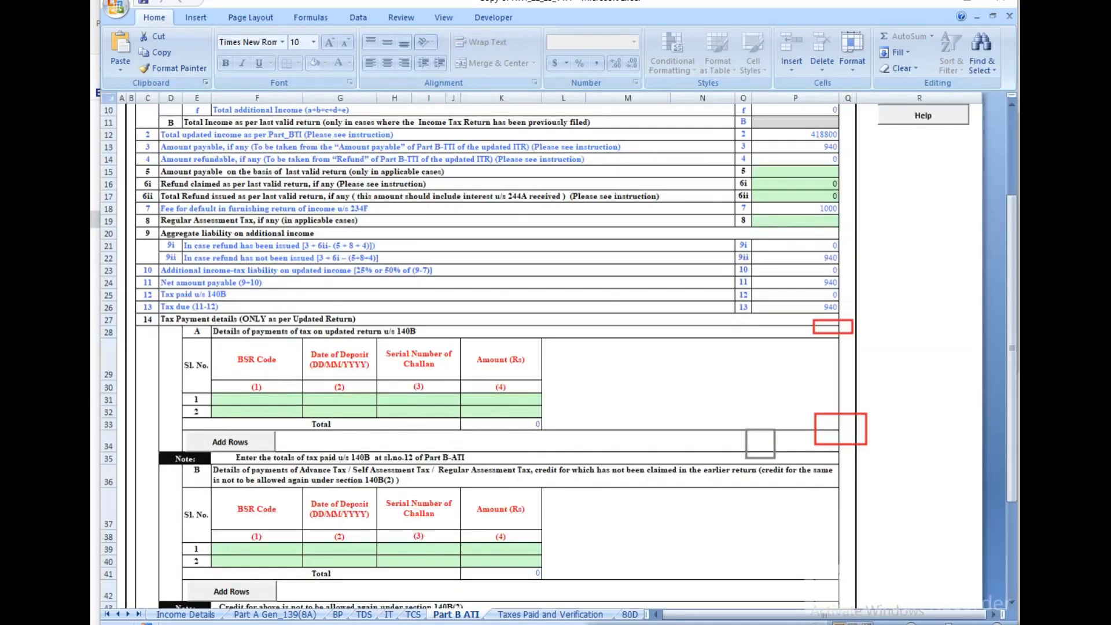
left_click(357, 615)
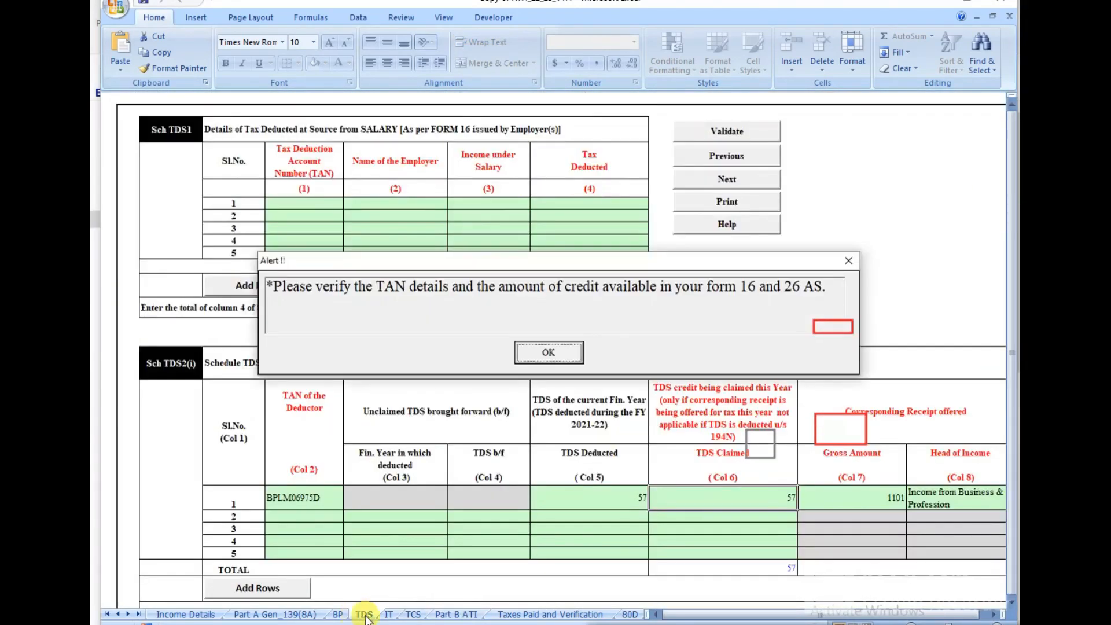
left_click(545, 356)
left_click(457, 614)
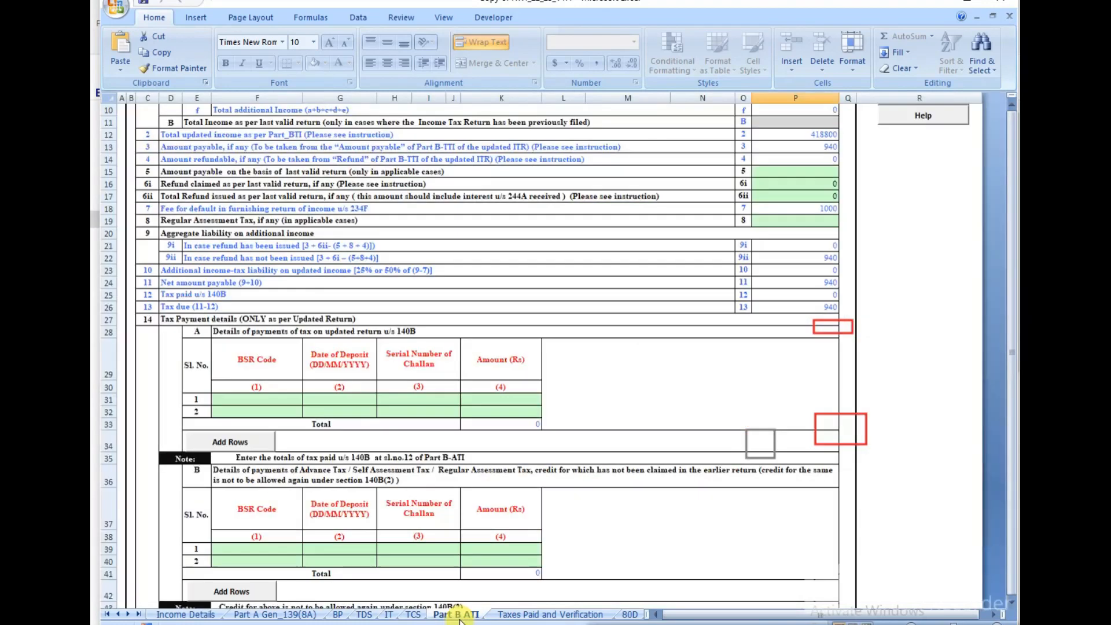
scroll(411, 442, "down", 1)
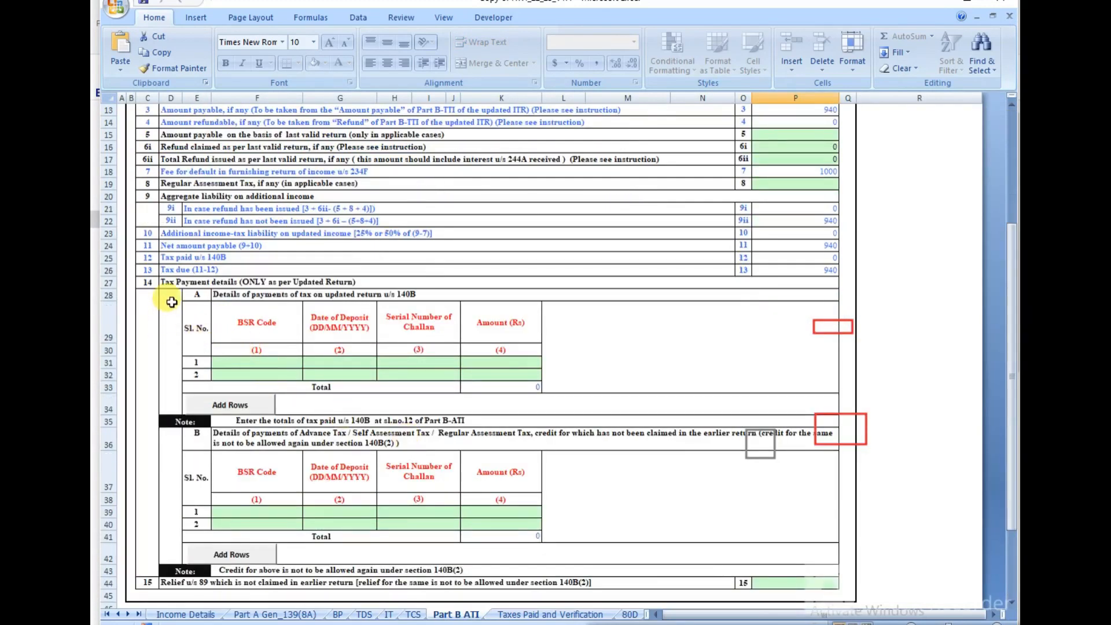
Step: Check the empty BSR code, date, serial and amount cells of challan row 1, then return to the portal
left_click(248, 363)
left_click(340, 362)
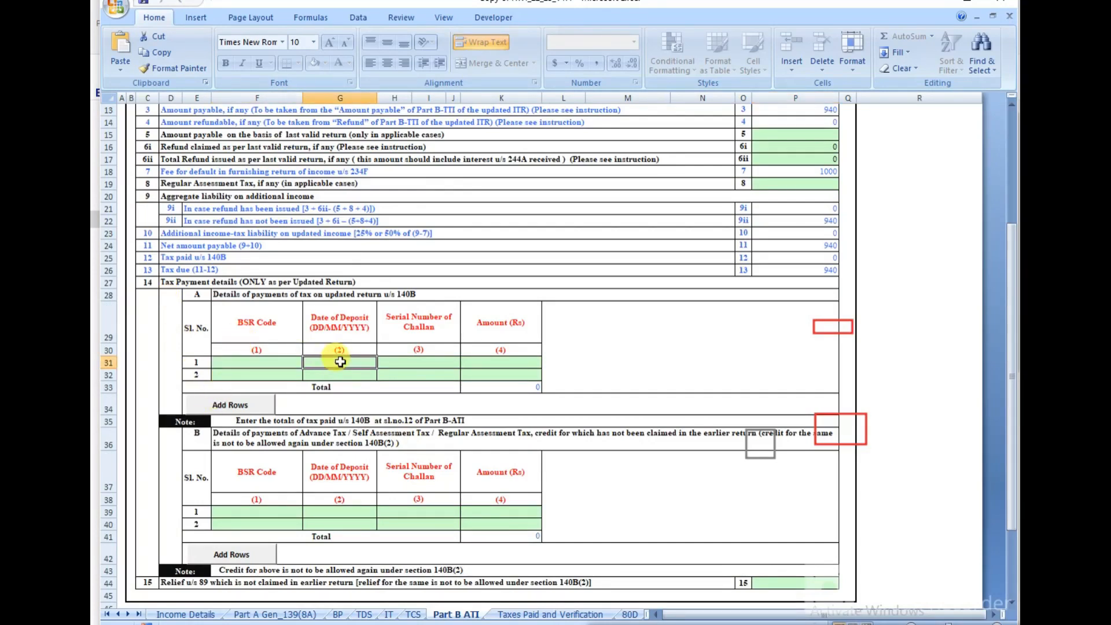
left_click(414, 362)
left_click(497, 362)
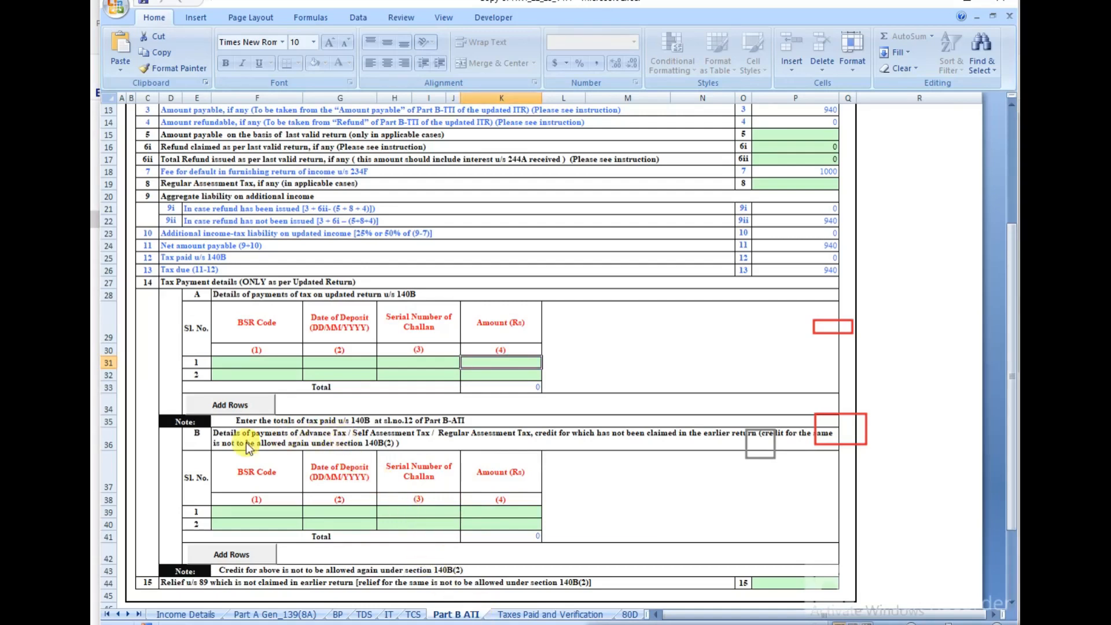
left_click(189, 438)
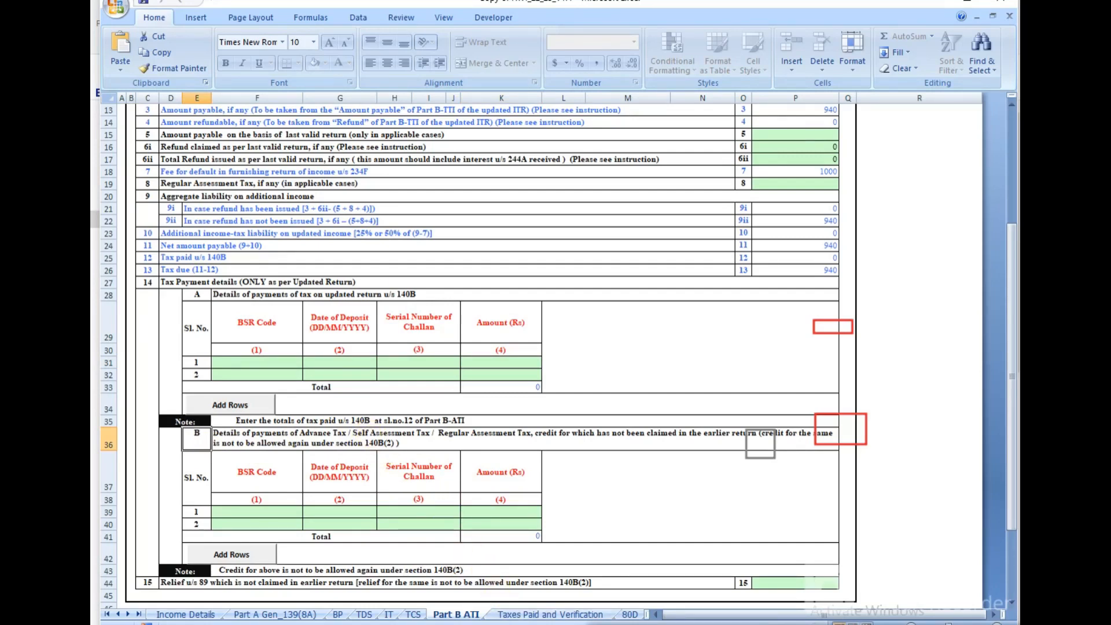
left_click(604, 624)
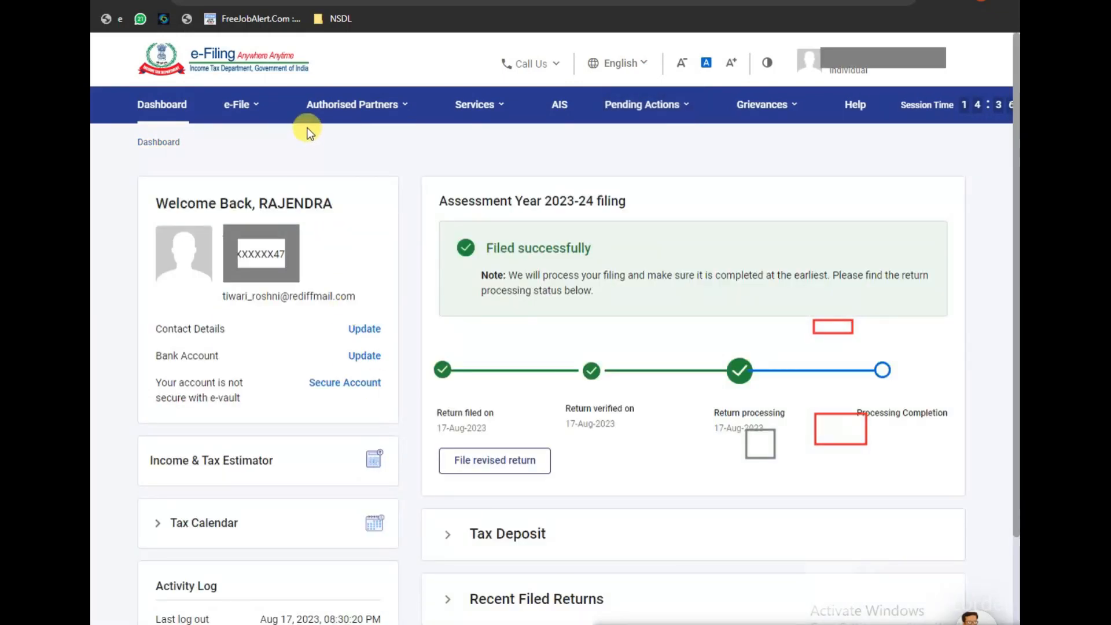
Step: Open e-Pay Tax and start a New Payment under the Income Tax category
mouse_move(240, 110)
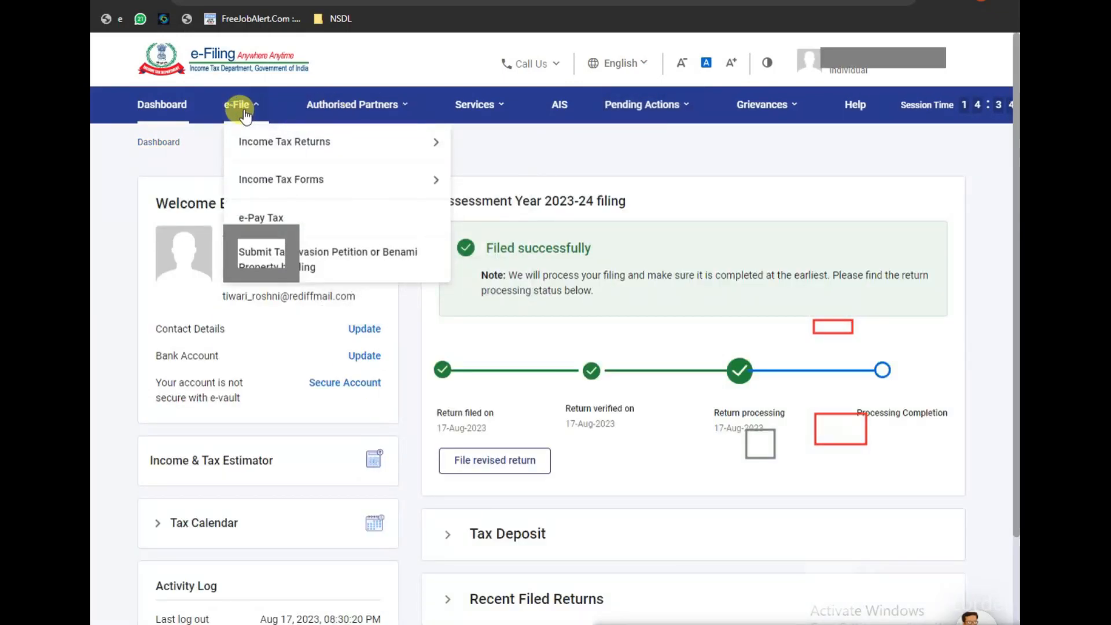
left_click(258, 220)
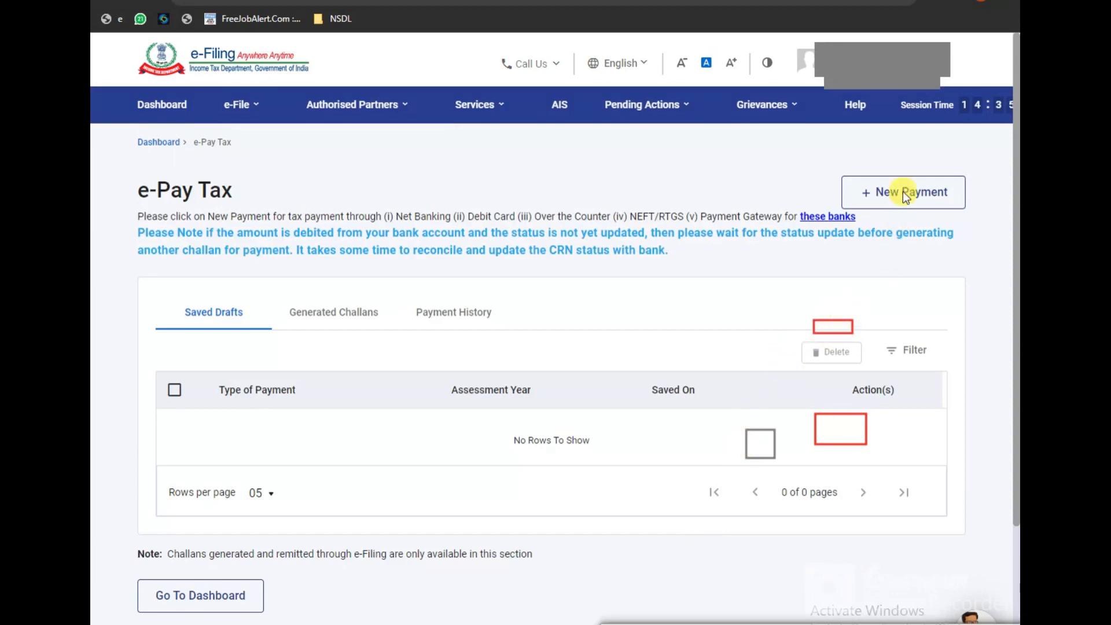
mouse_move(866, 176)
left_mouse_down()
mouse_move(919, 213)
mouse_move(937, 212)
left_mouse_up()
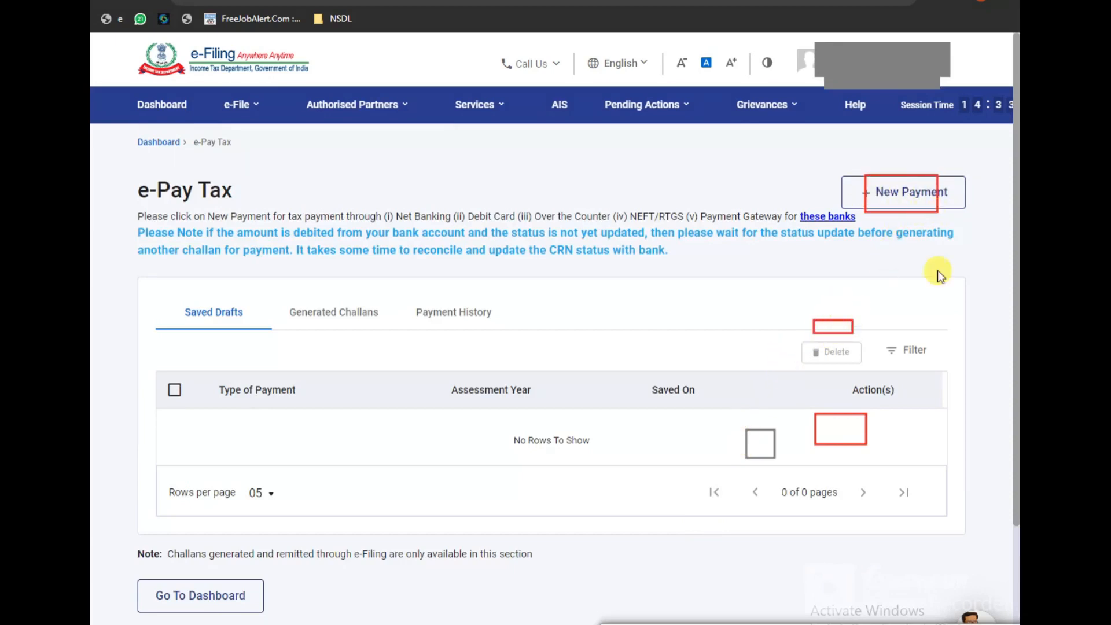
left_click(911, 192)
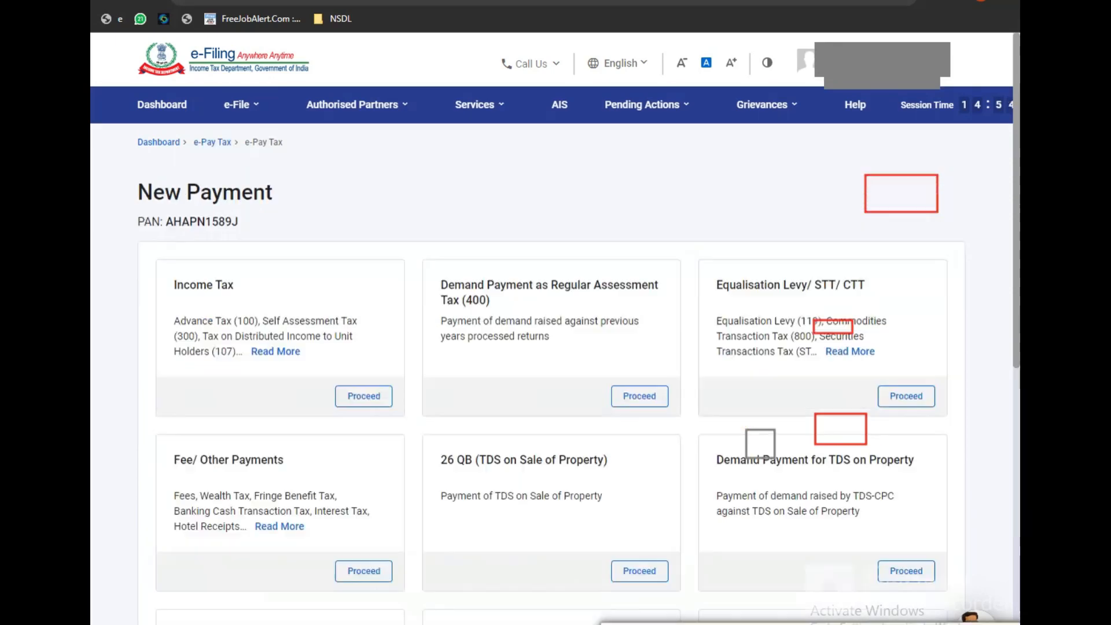
left_click(361, 399)
Step: Select assessment year 2022-23 and Self-Assessment Tax (300), then continue
left_click(249, 379)
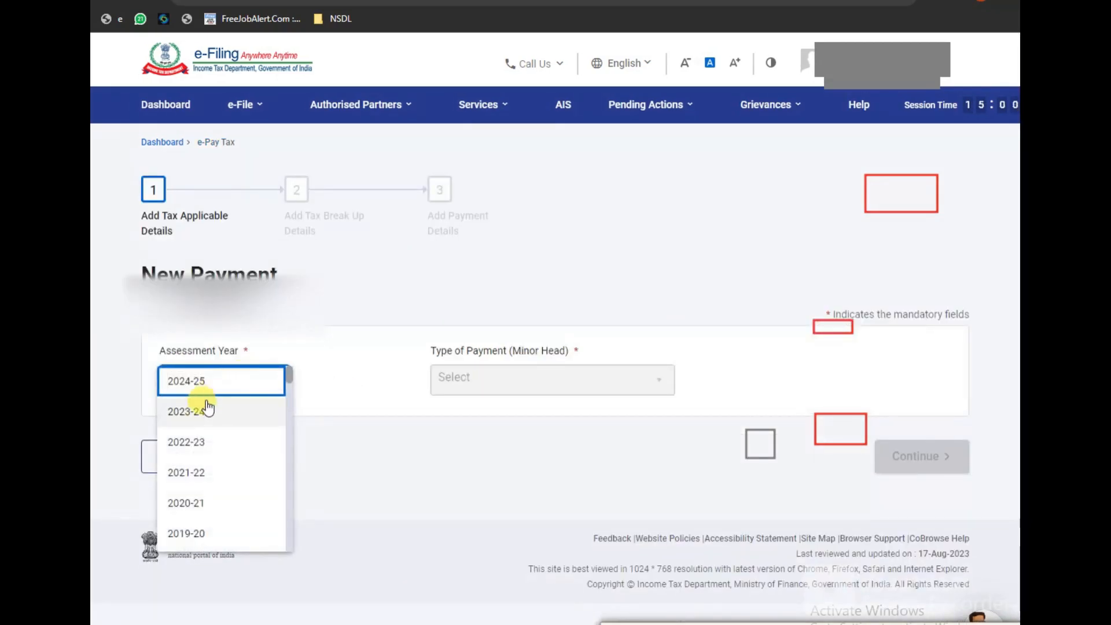
left_click(186, 442)
left_click(504, 379)
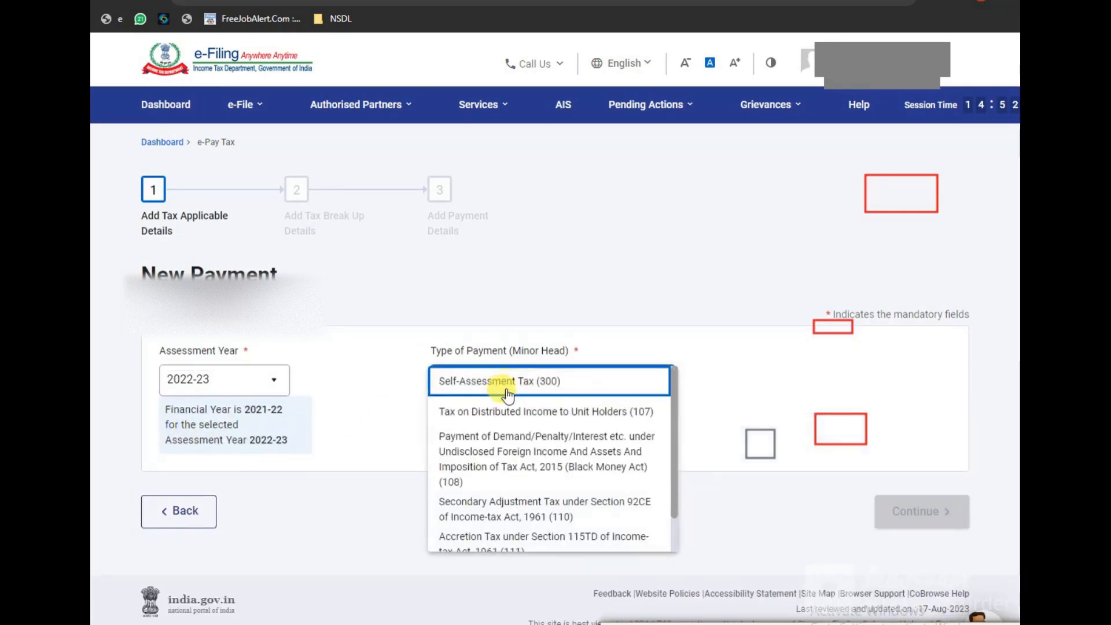
scroll(497, 489, "down", 1)
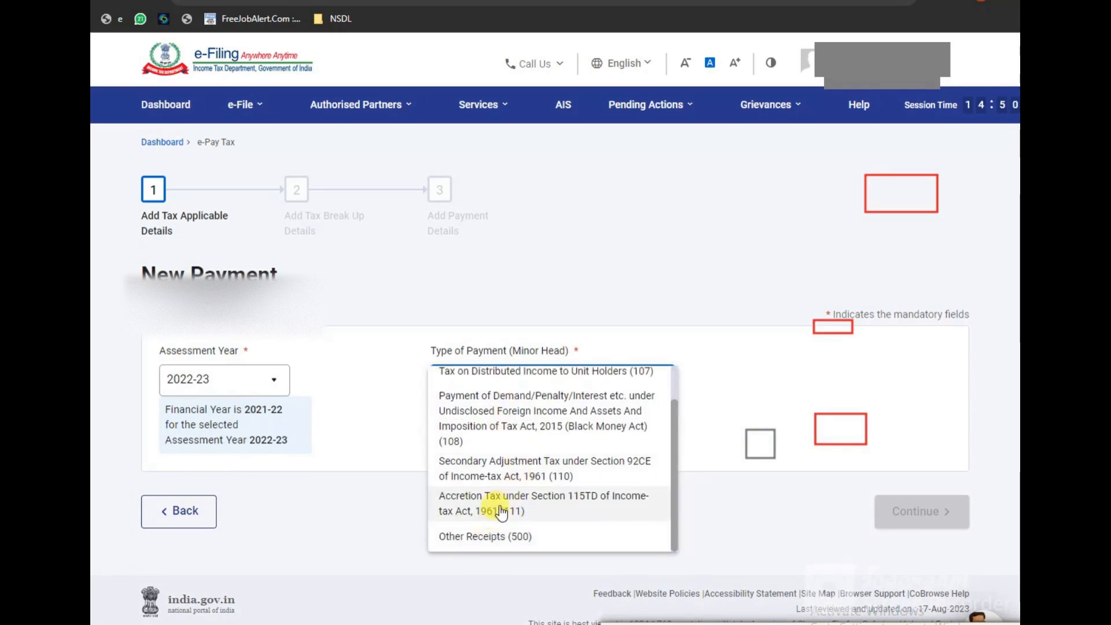
scroll(503, 453, "up", 1)
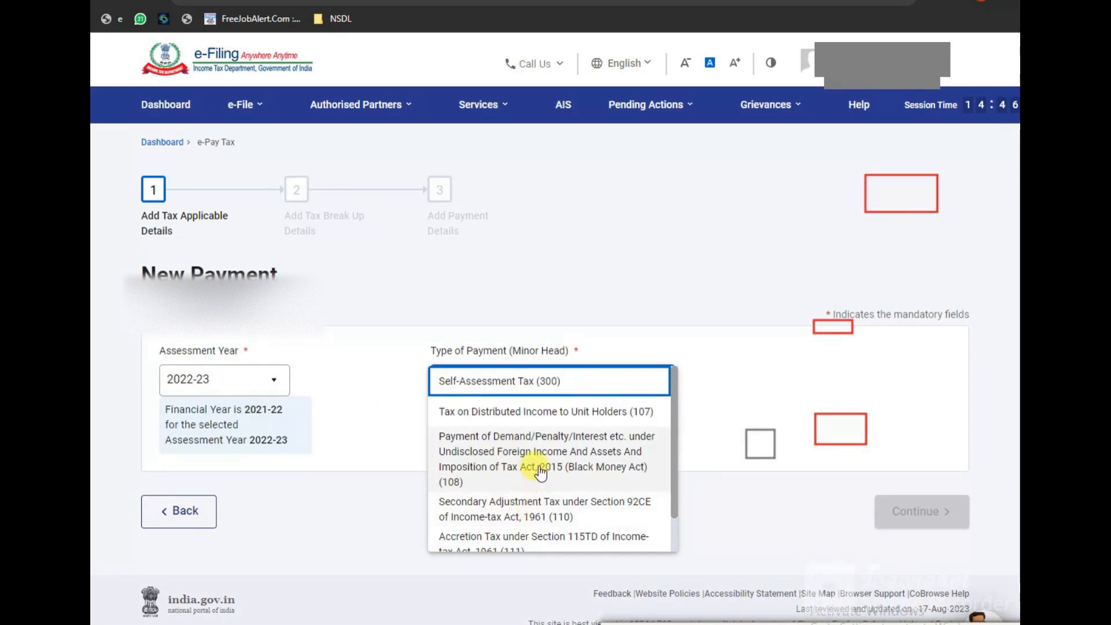
scroll(538, 479, "down", 1)
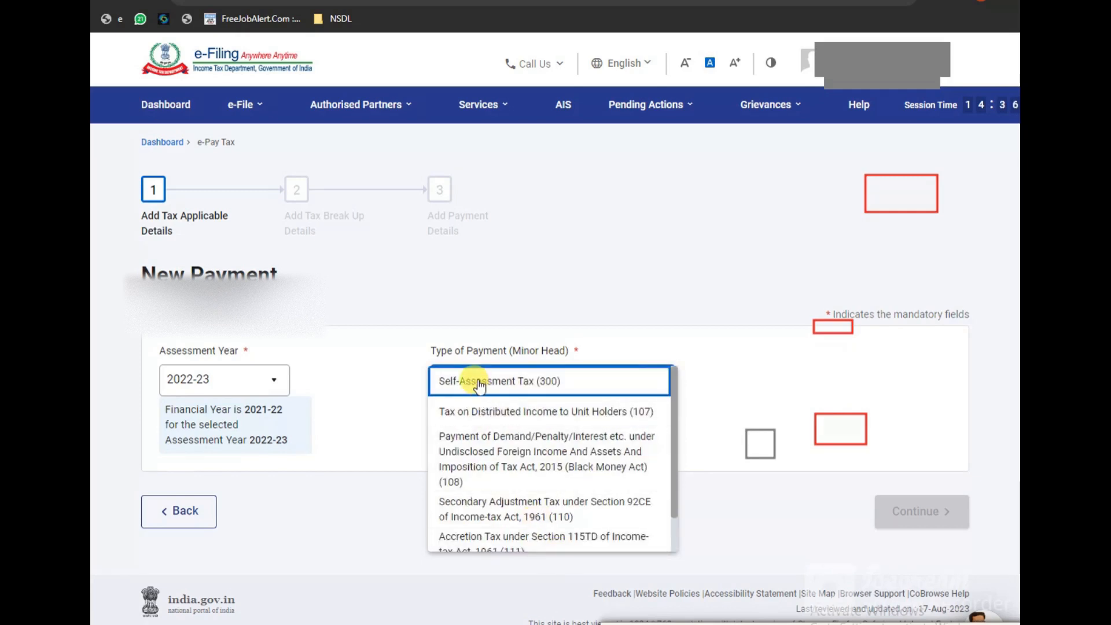
left_click(471, 380)
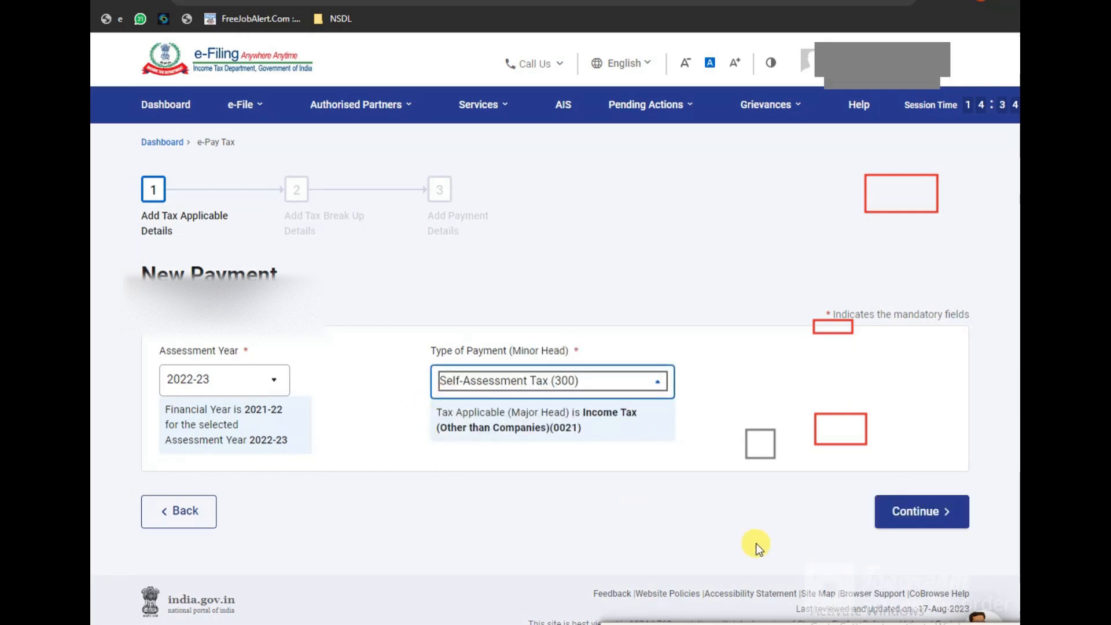
left_click(933, 518)
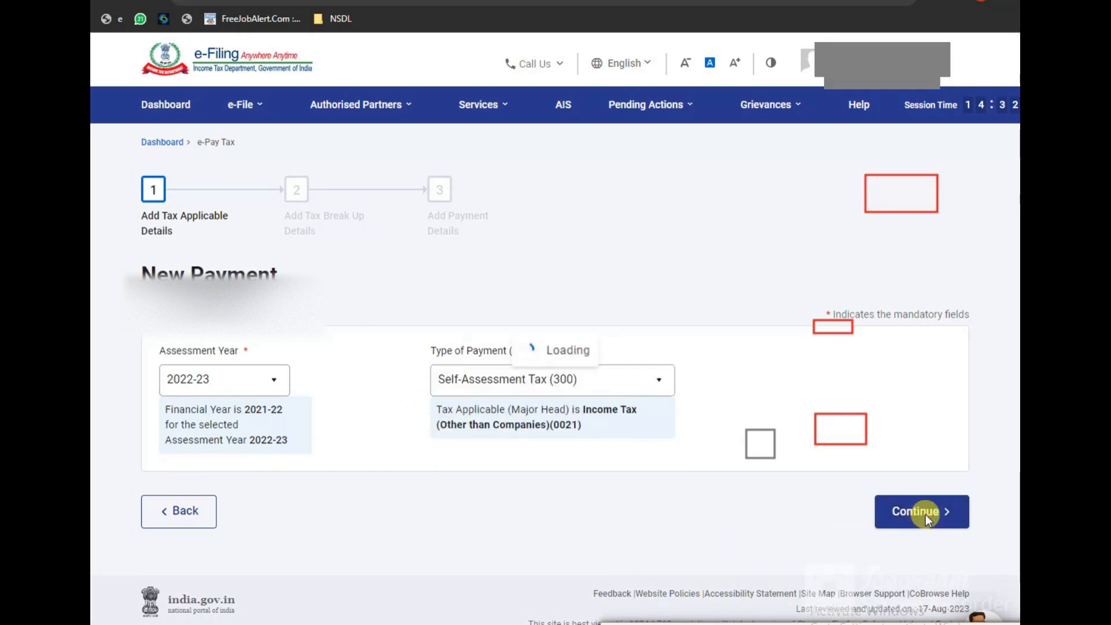
Step: Enter 940 as the (a) Tax amount, making the total ₹940, and continue
scroll(677, 499, "down", 4)
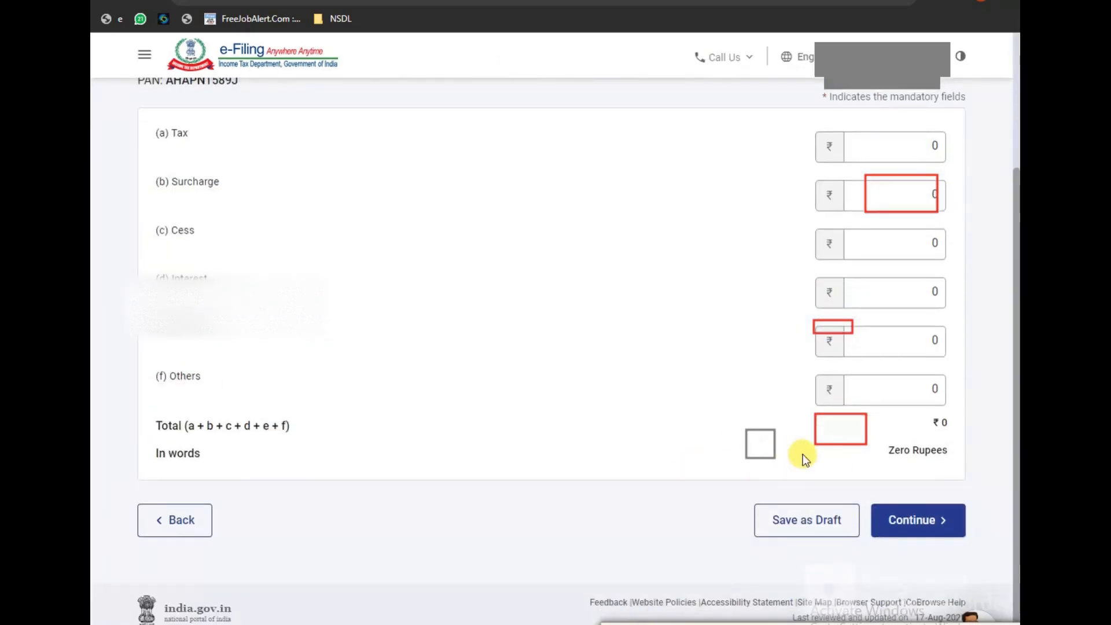
scroll(567, 421, "up", 4)
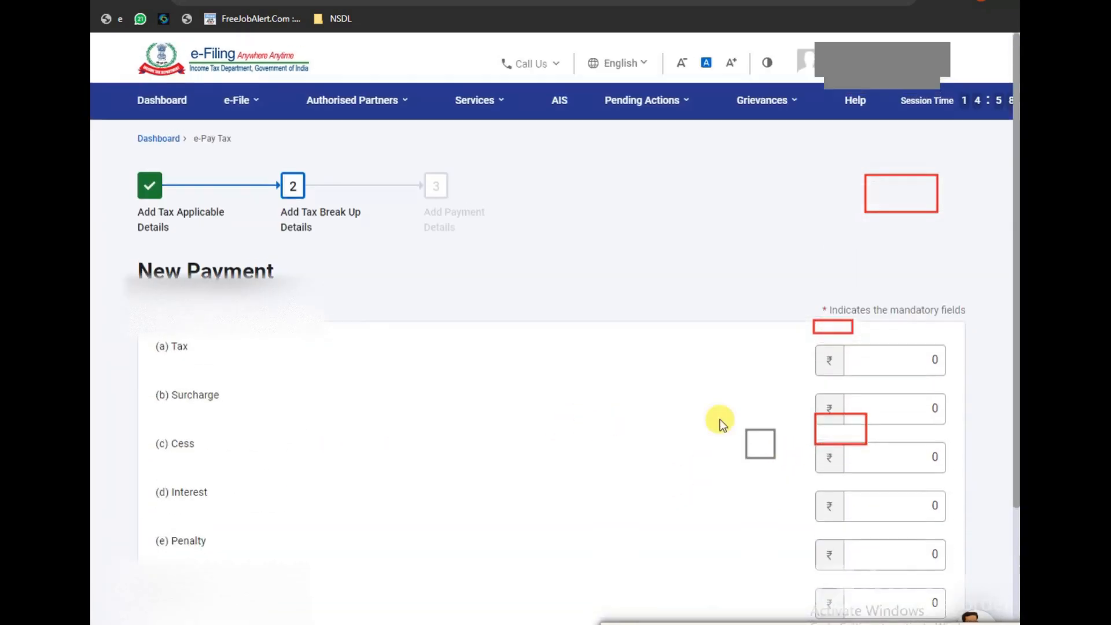
double_click(883, 368)
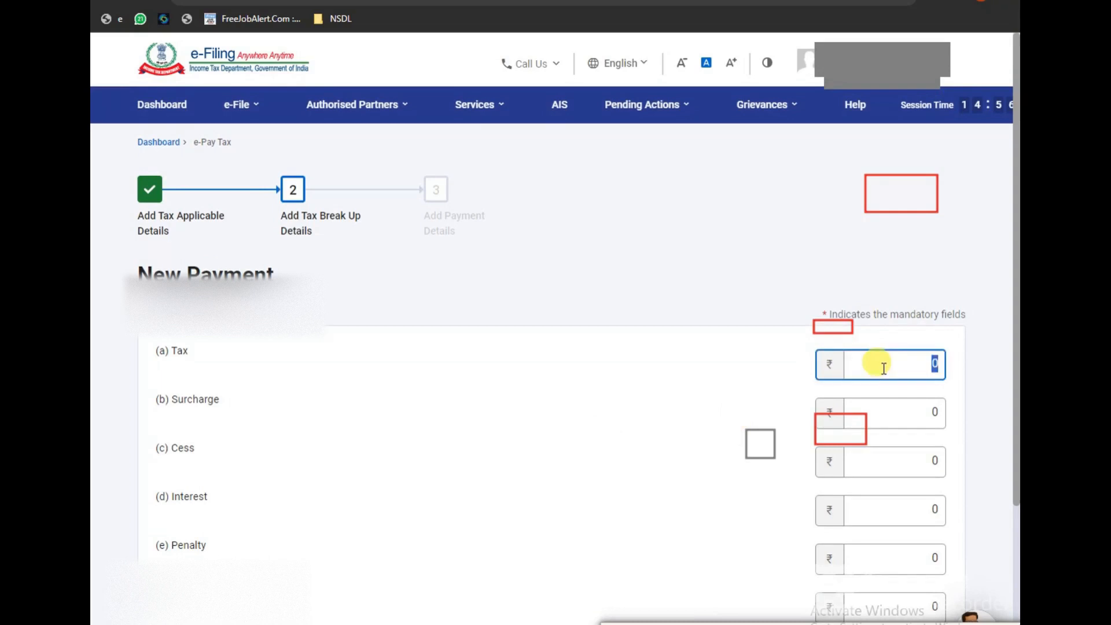
type("940")
left_click(727, 353)
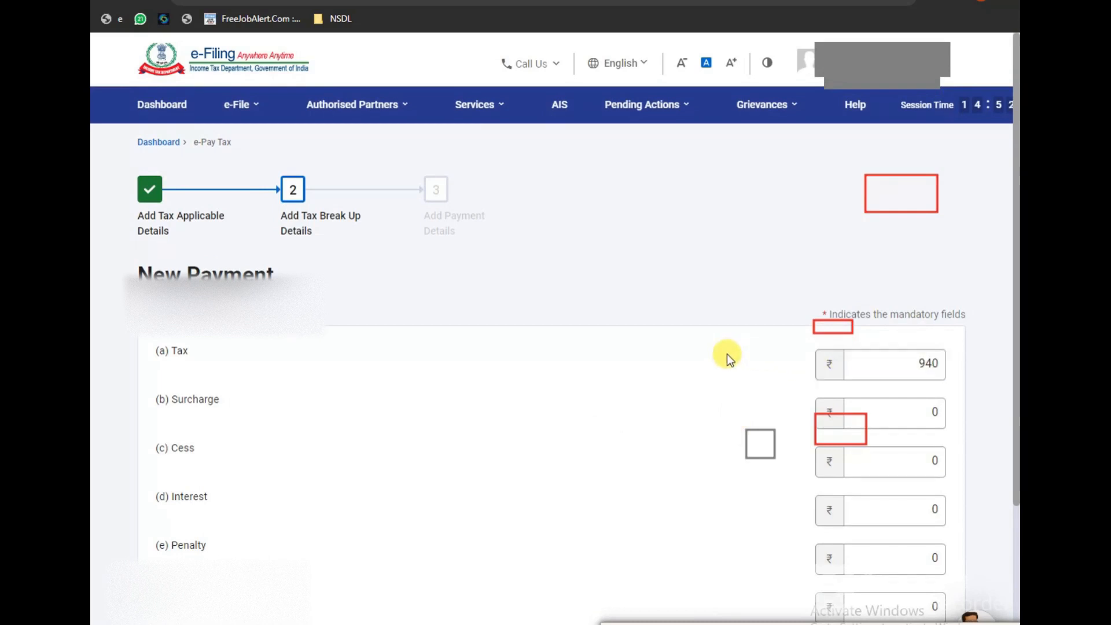
scroll(727, 353, "down", 4)
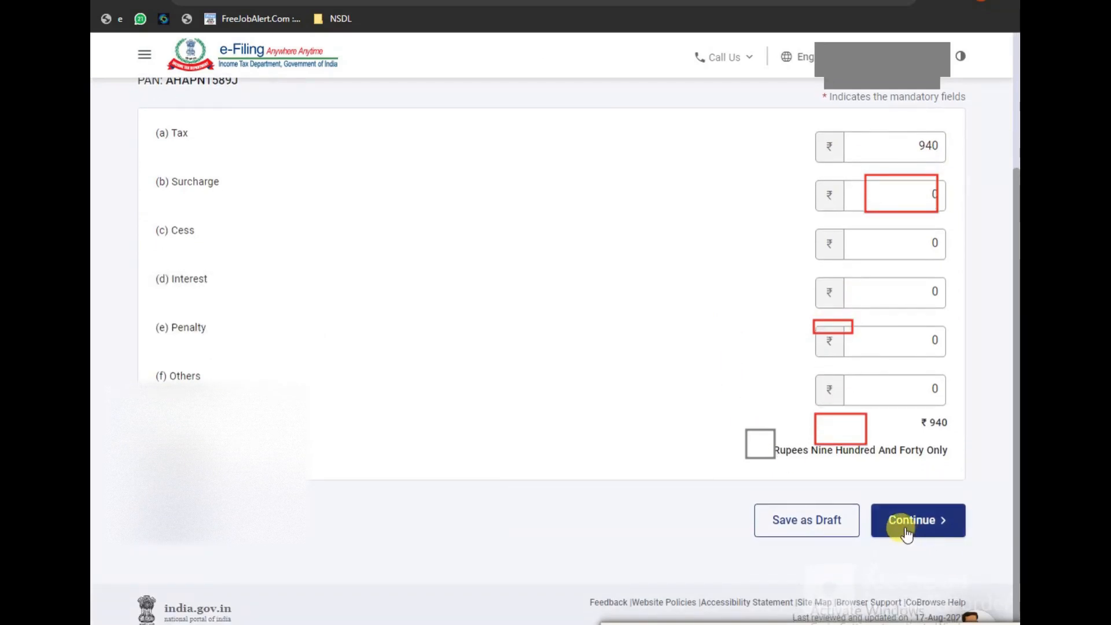
left_click(906, 532)
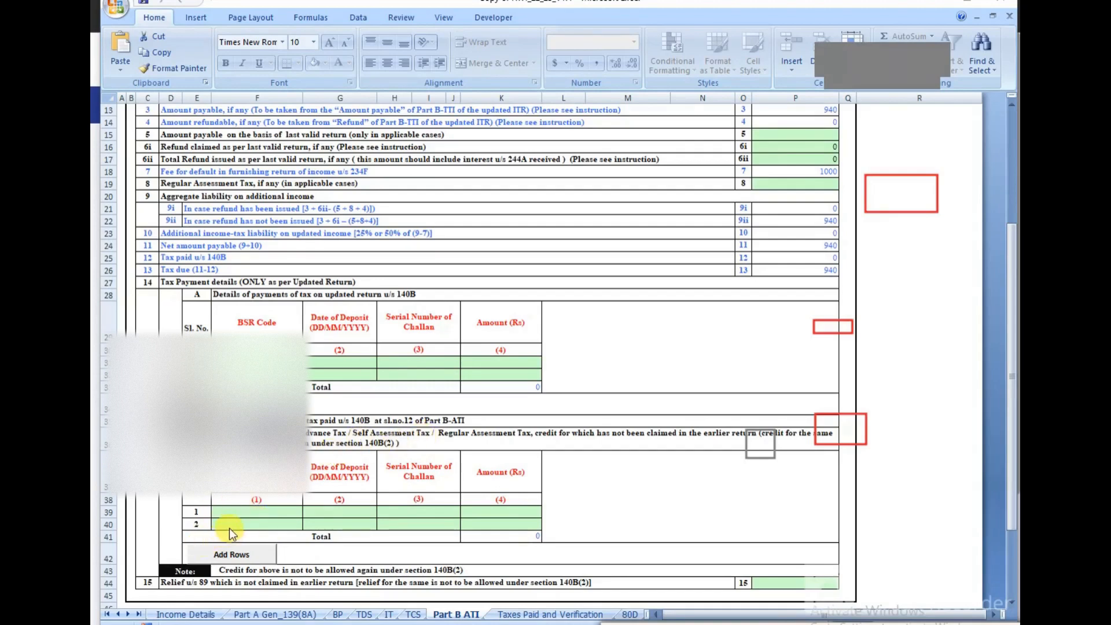
left_click(232, 511)
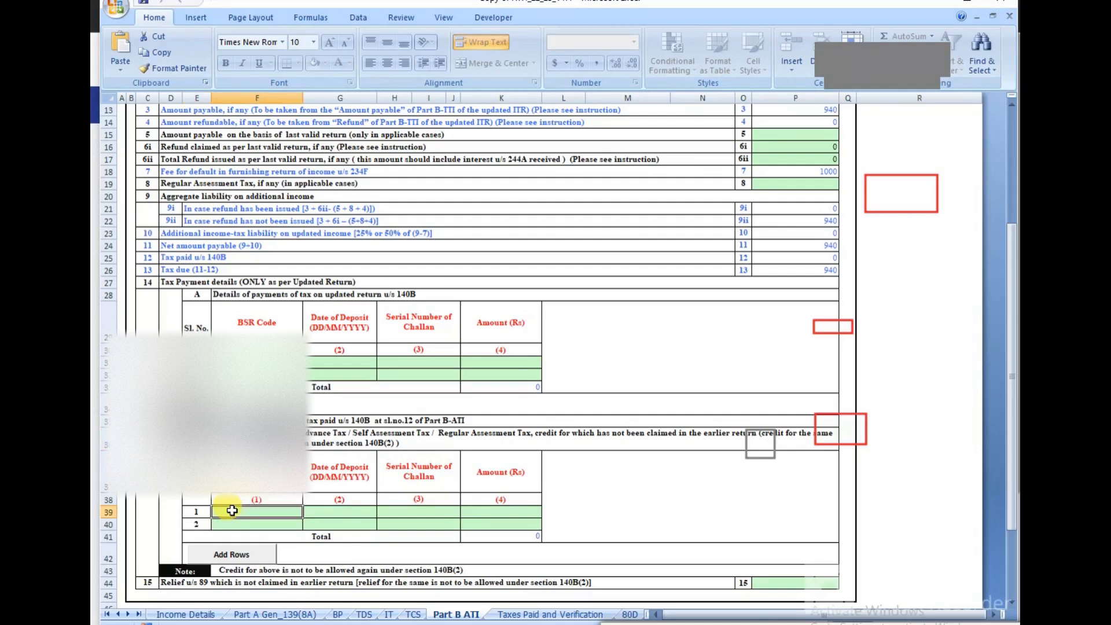
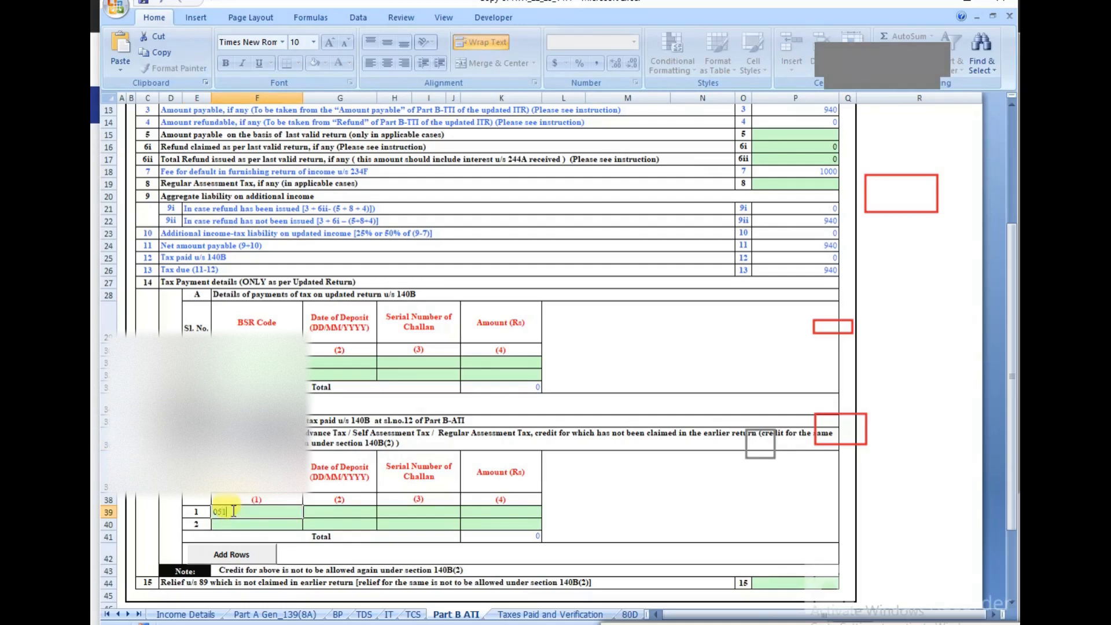
left_click(341, 517)
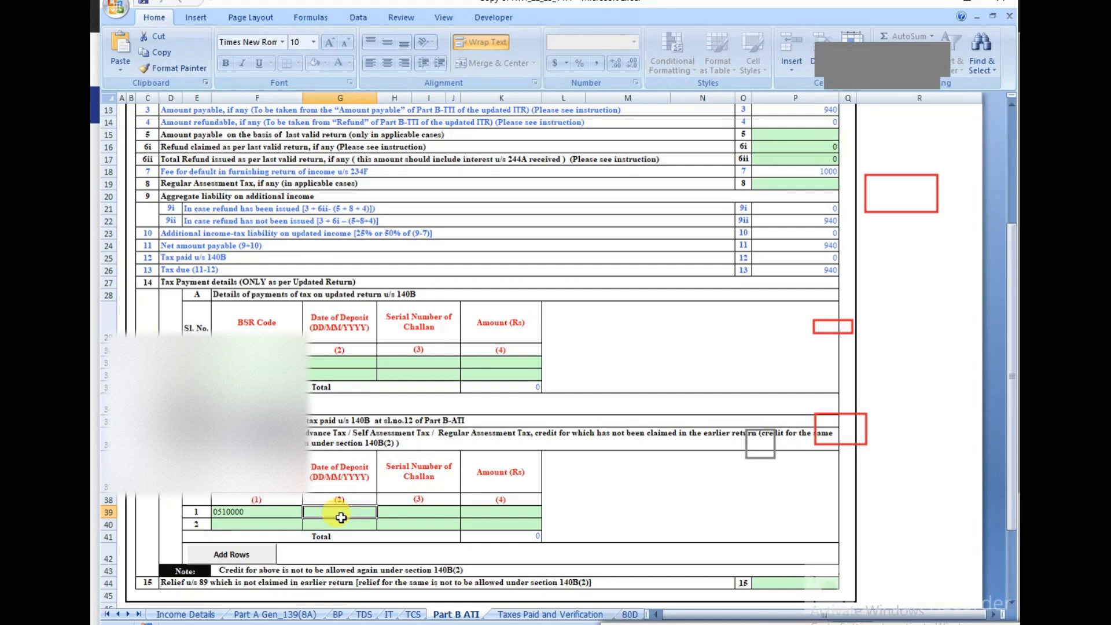
type("17/10/2023")
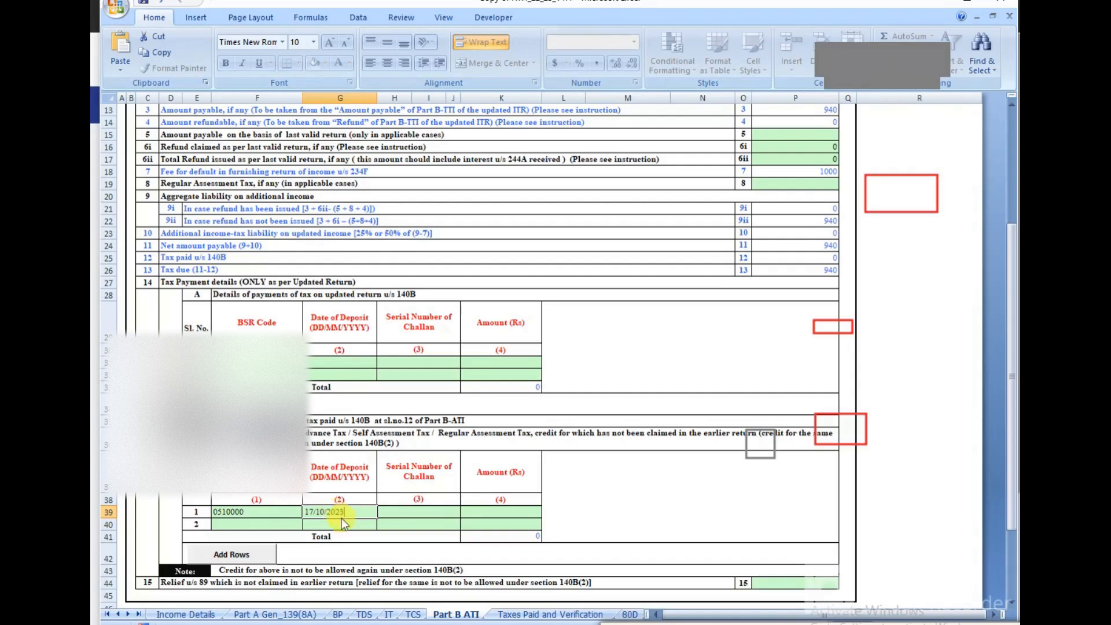
left_click(410, 509)
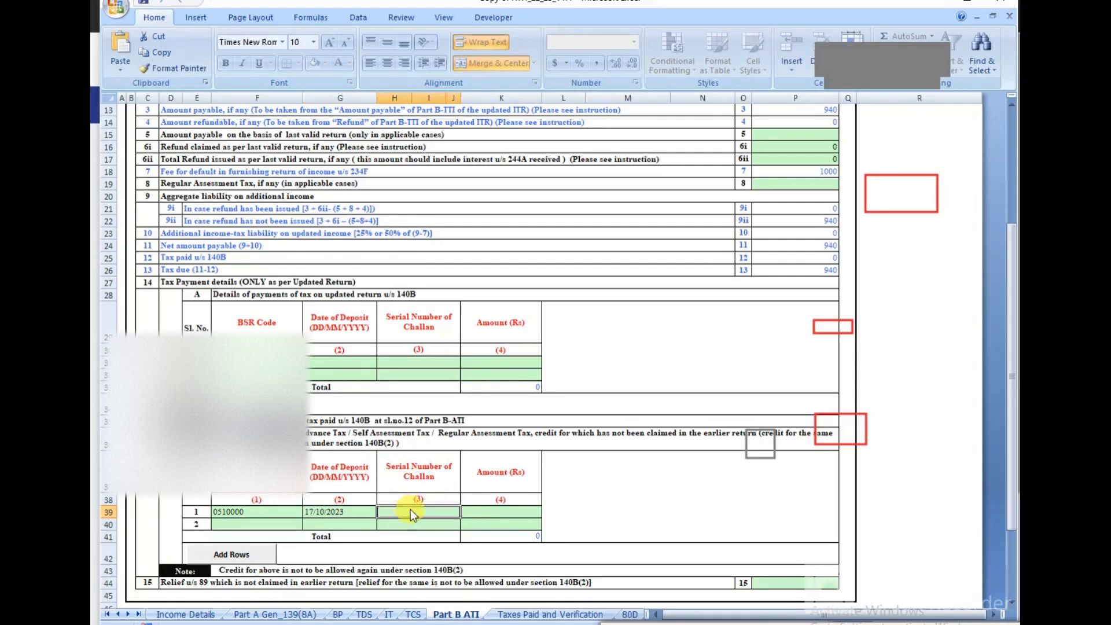
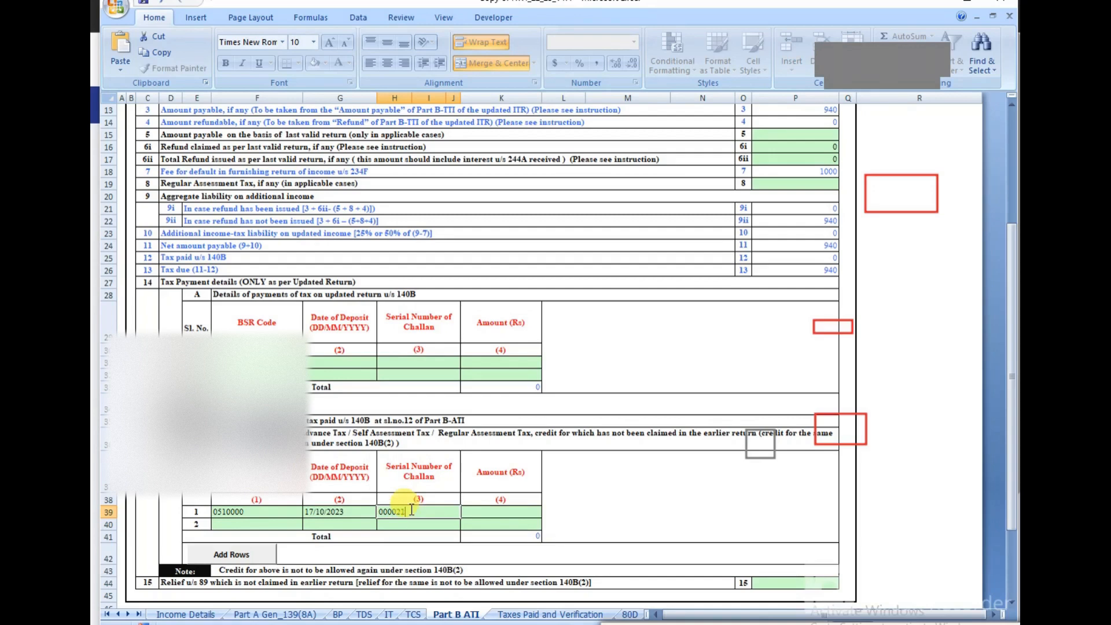
left_click(490, 512)
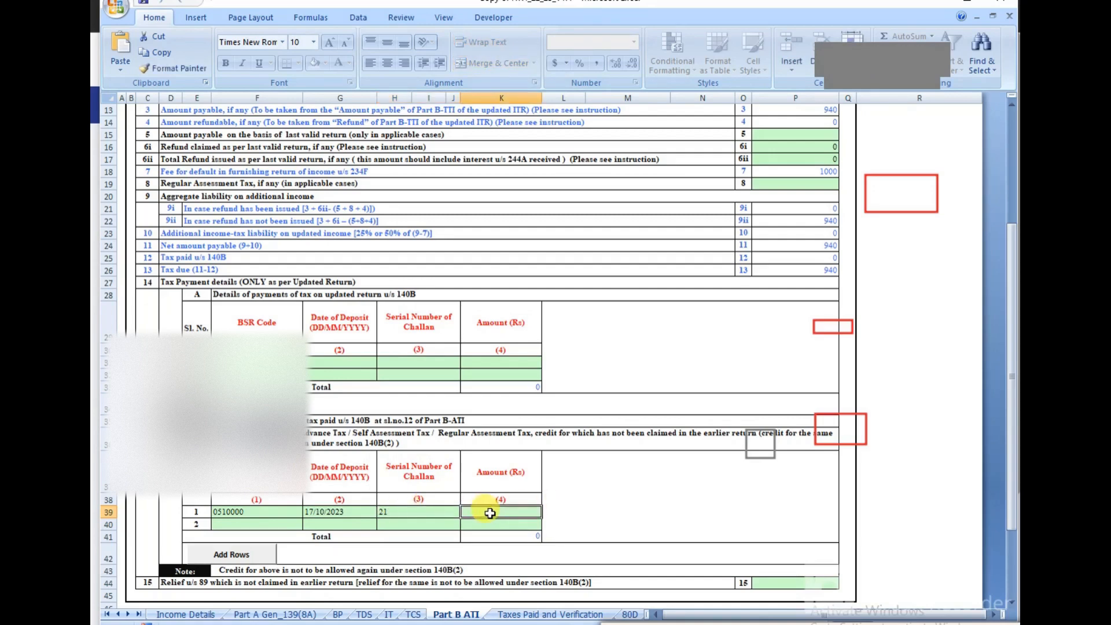
type("940")
left_click(664, 499)
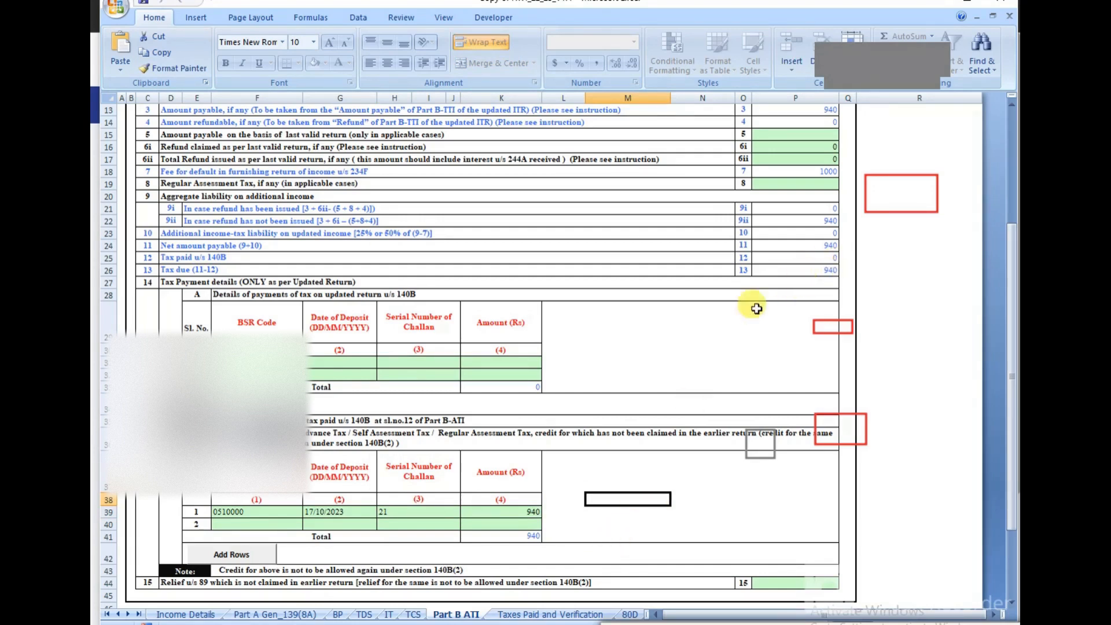
left_click(829, 271)
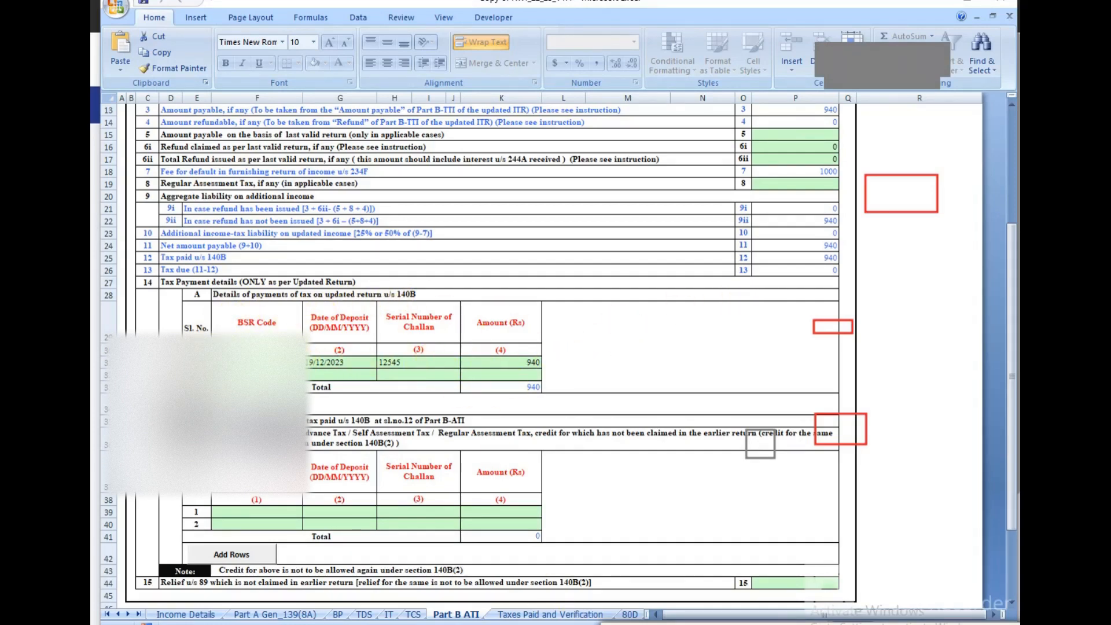
Step: Move the 940 challan into the first 140B table, clear the second, and confirm tax due is 0
left_click_drag(183, 315, 565, 394)
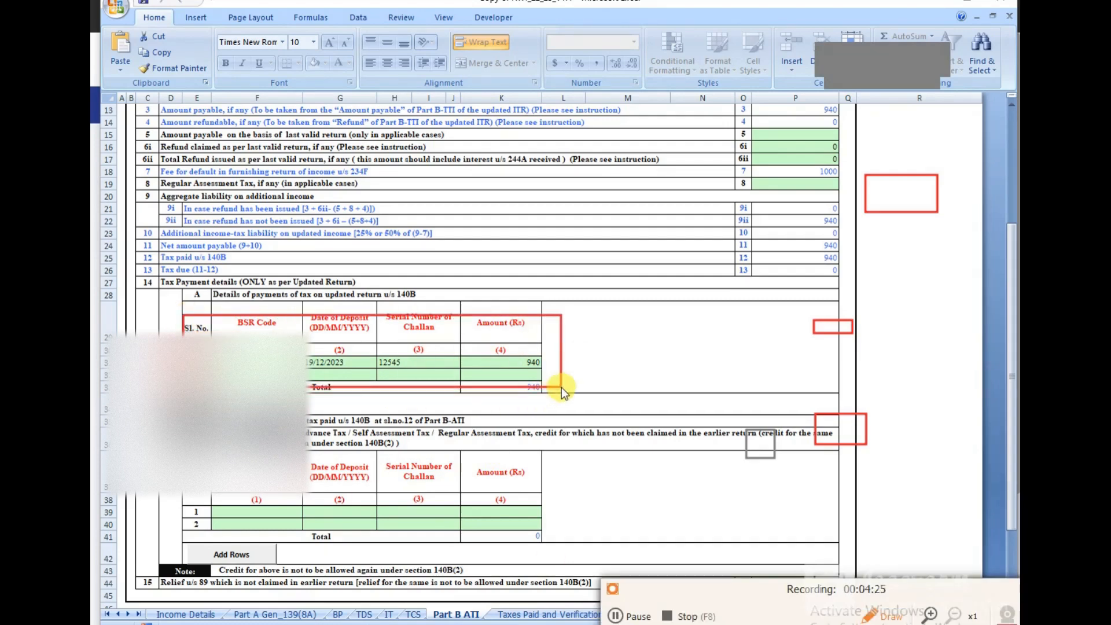
left_click_drag(200, 337, 555, 395)
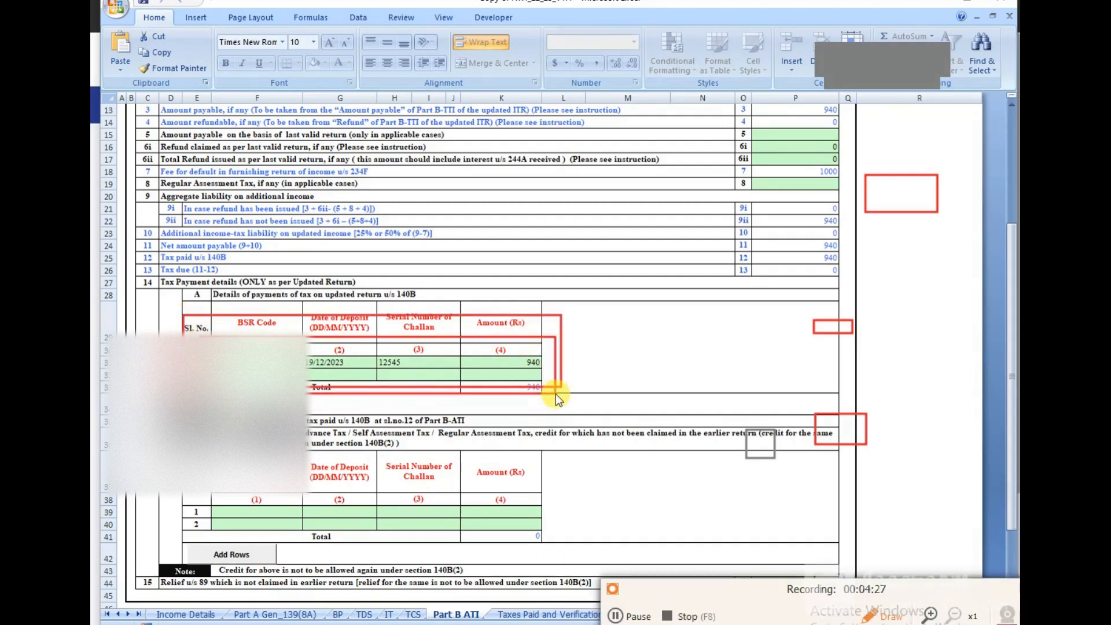
mouse_move(183, 461)
left_mouse_down()
mouse_move(462, 531)
mouse_move(562, 527)
left_mouse_up()
mouse_move(161, 413)
left_mouse_down()
mouse_move(230, 524)
mouse_move(541, 538)
left_mouse_up()
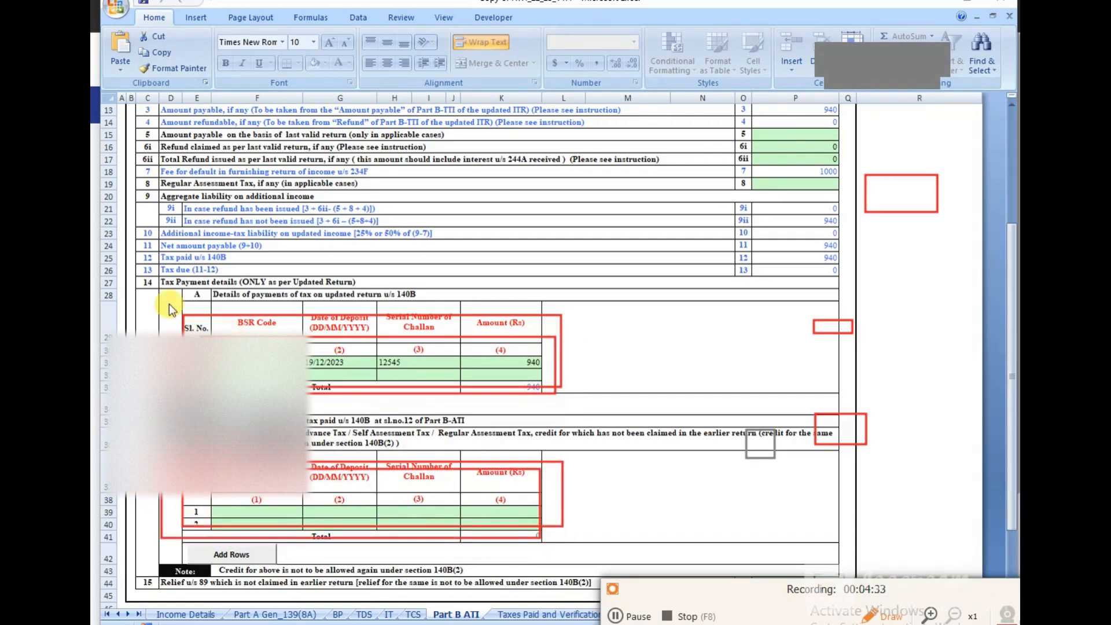
mouse_move(160, 303)
left_mouse_down()
mouse_move(518, 405)
mouse_move(655, 406)
mouse_move(573, 395)
left_mouse_up()
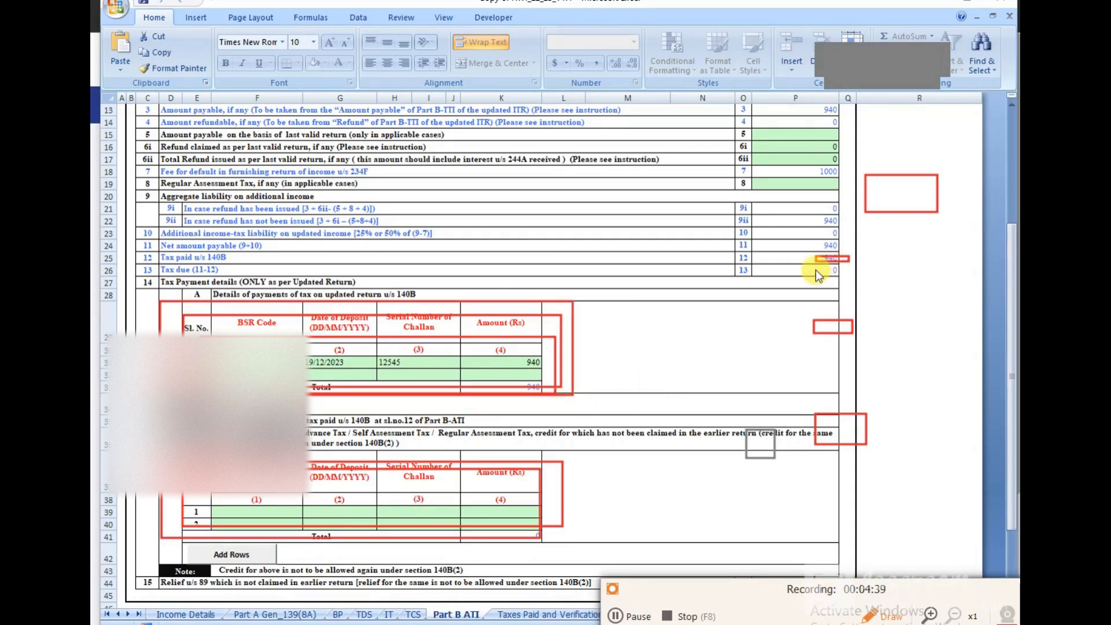
left_click_drag(815, 269, 851, 274)
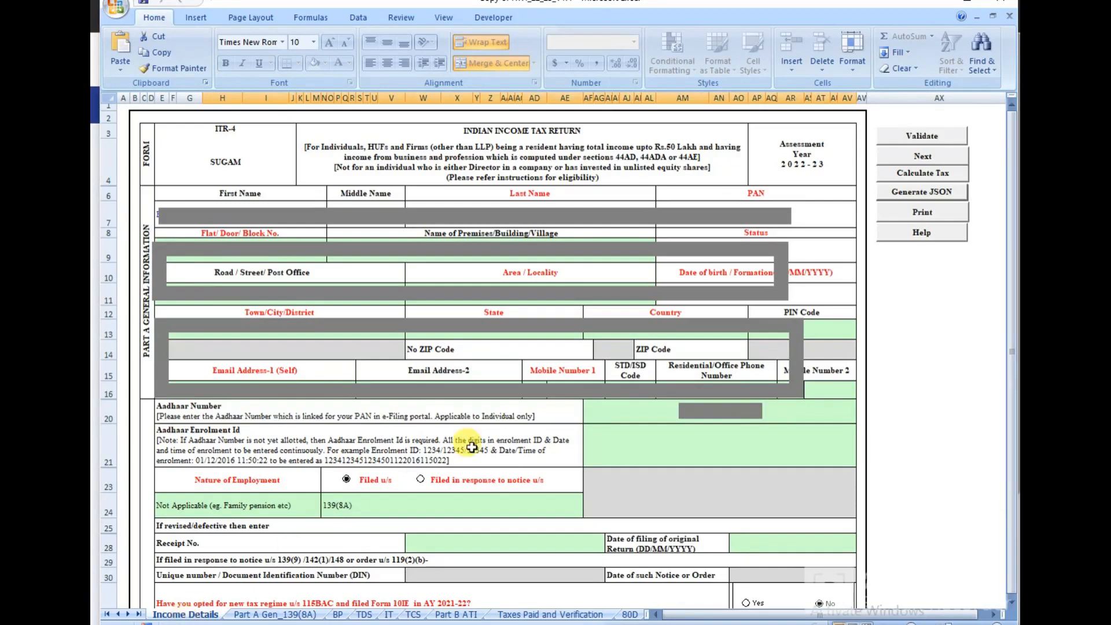
left_click(922, 173)
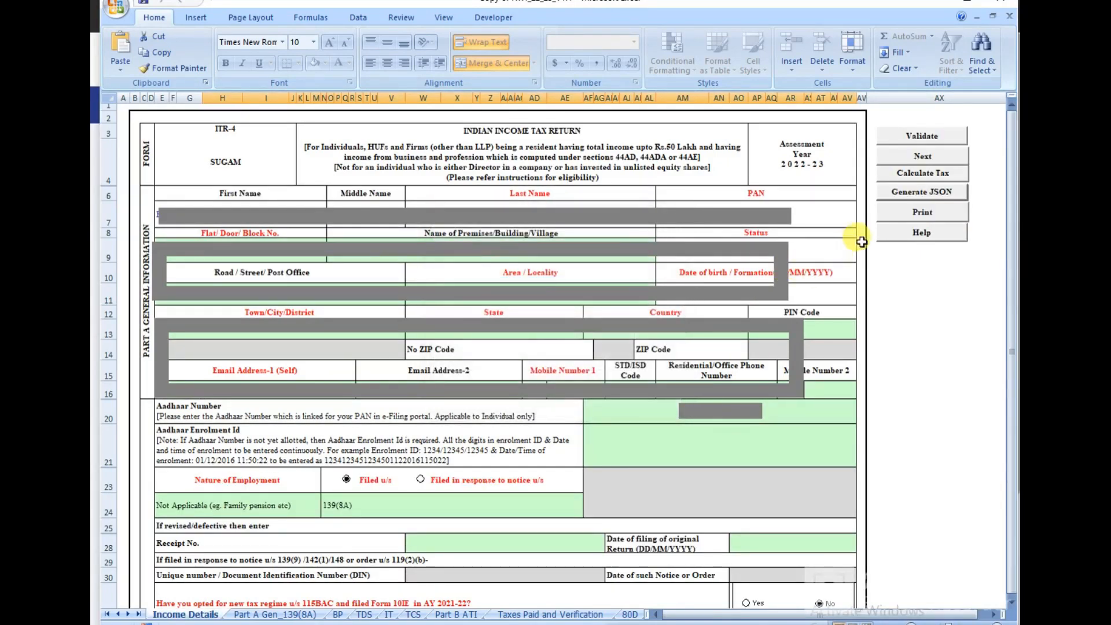
left_click(929, 193)
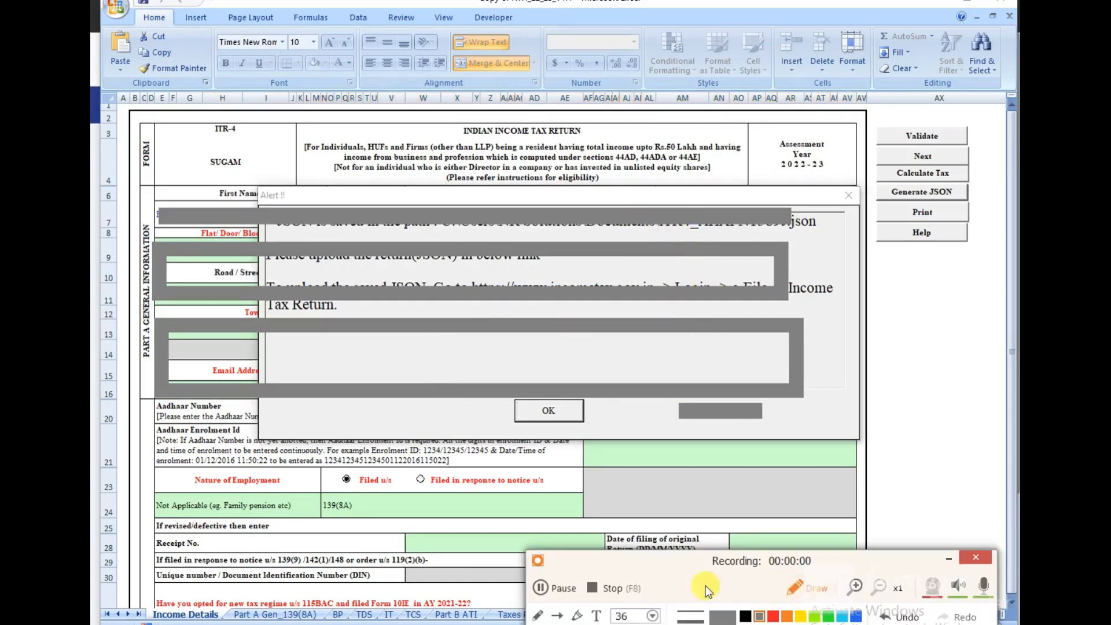
left_click_drag(661, 586, 676, 624)
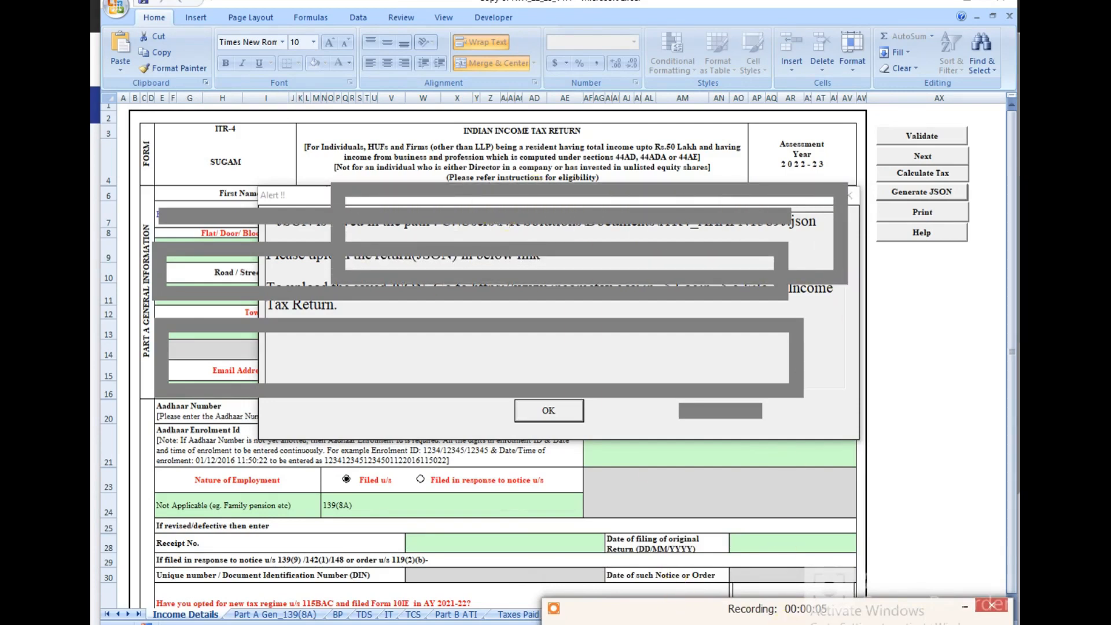
mouse_move(334, 197)
left_mouse_down()
mouse_move(579, 255)
mouse_move(850, 272)
left_mouse_up()
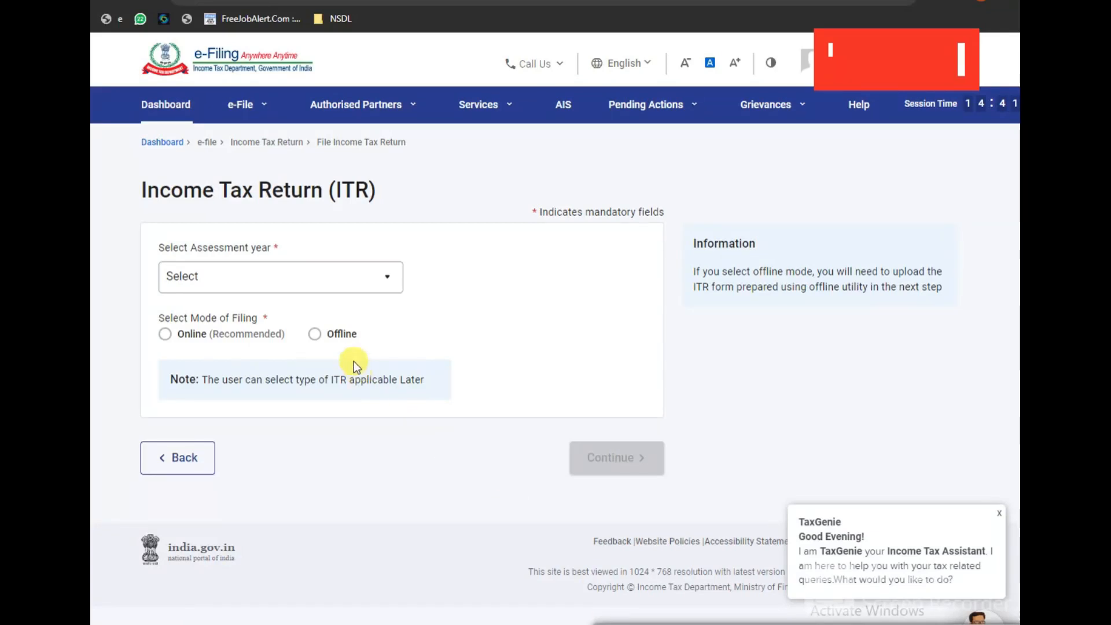
Step: Choose assessment year 2022-23, filing type 139(8A) - Updated Return, and audited: No
left_click(231, 278)
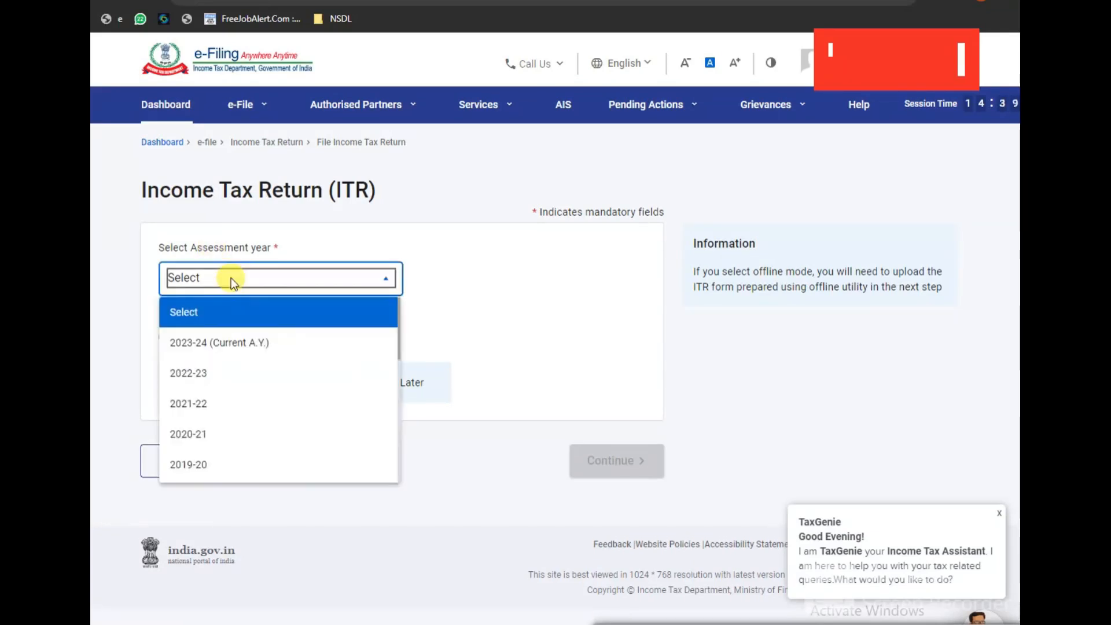
left_click(199, 373)
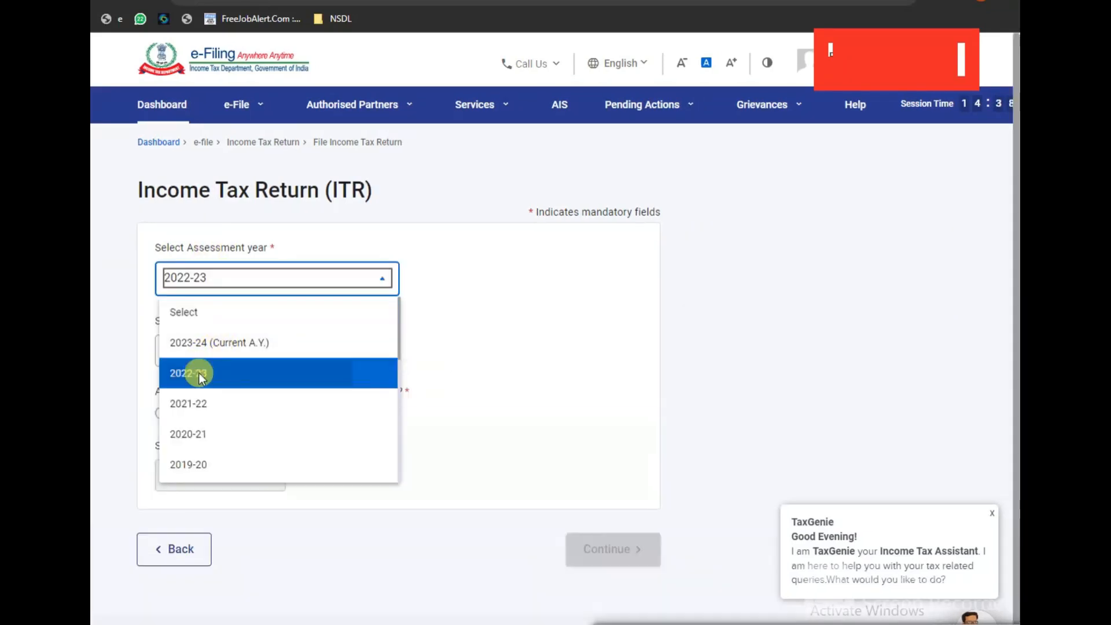
left_click(240, 414)
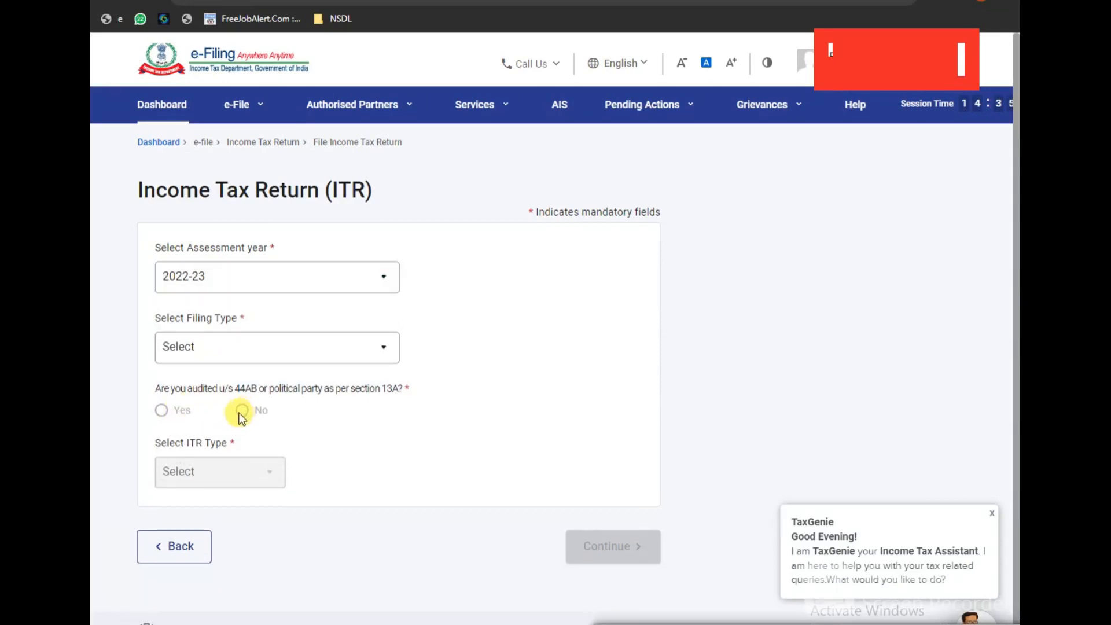
left_click(246, 354)
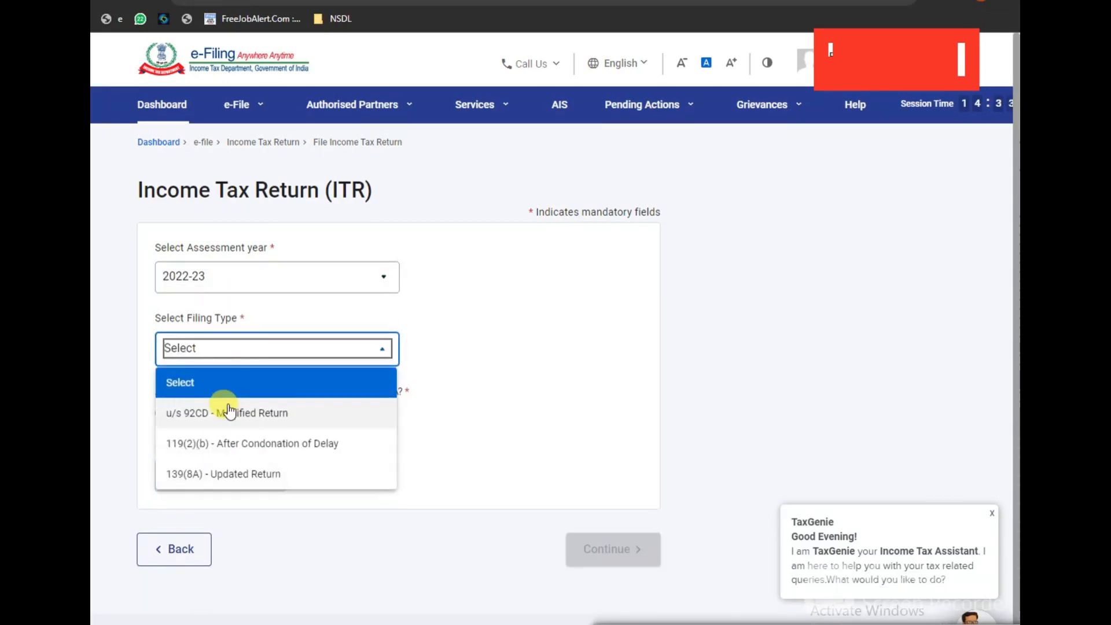
left_click(233, 474)
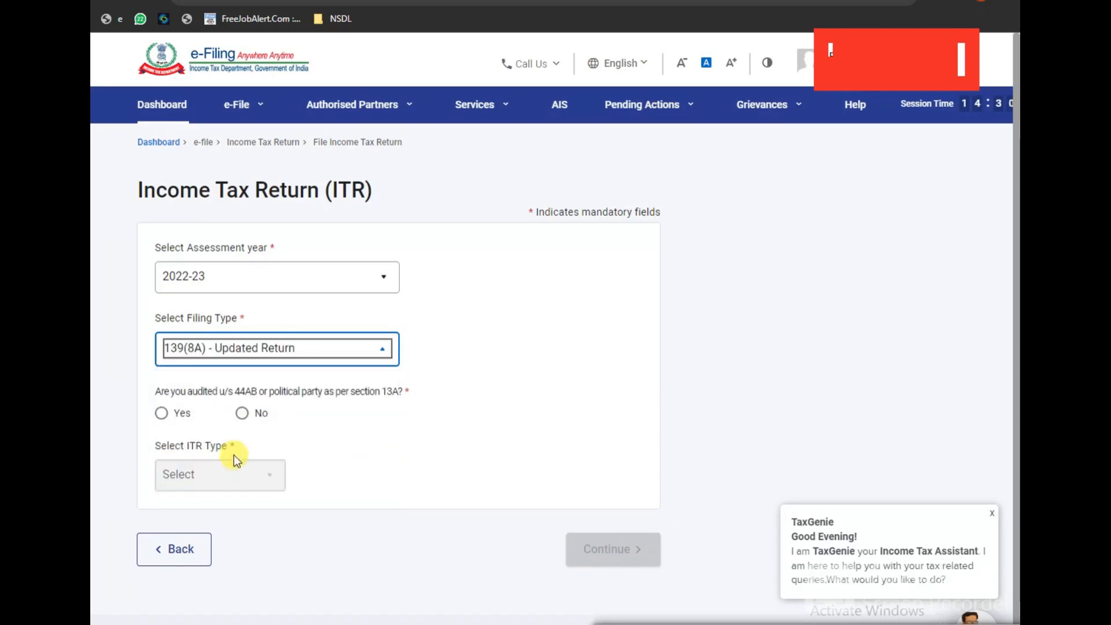
left_click(245, 409)
Step: Select ITR-4 as the return form and accept the updated-return conditions
left_click(212, 480)
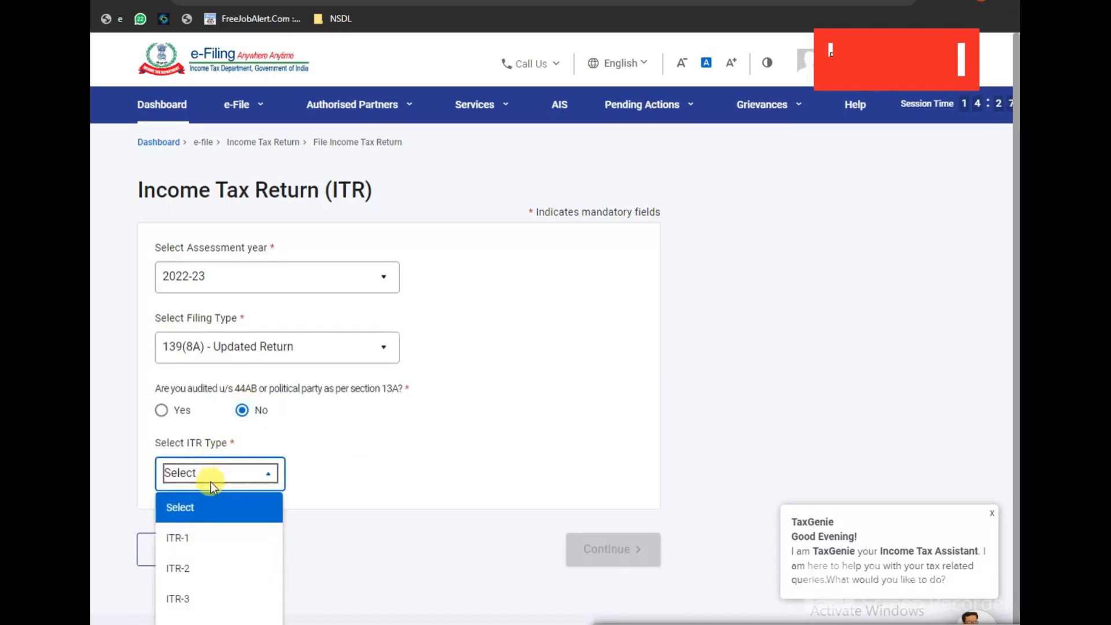
left_click(180, 619)
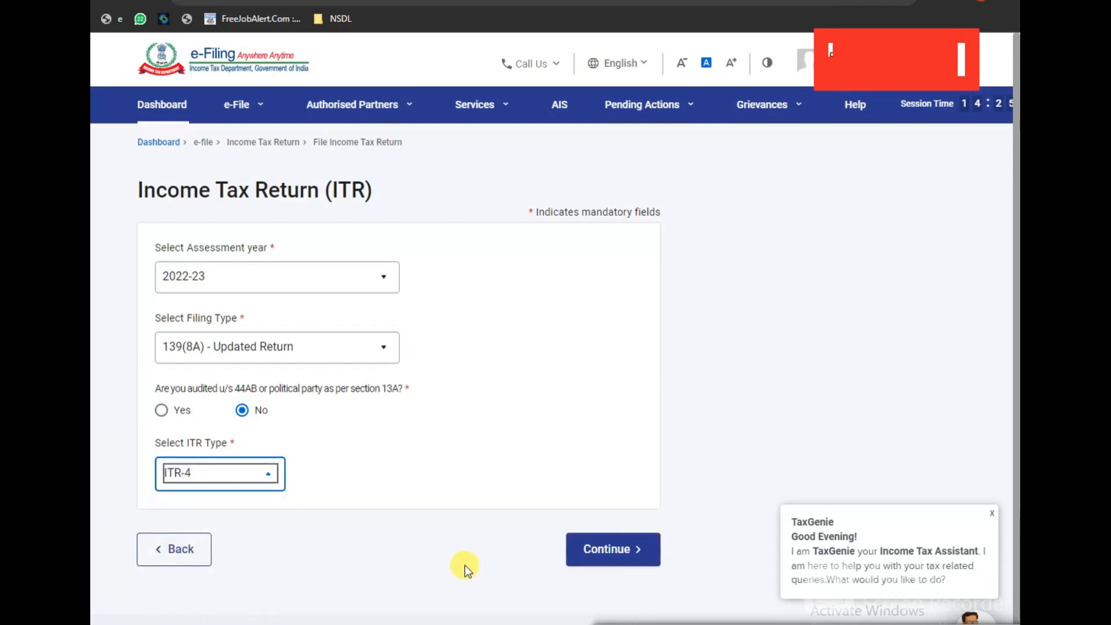
left_click(602, 550)
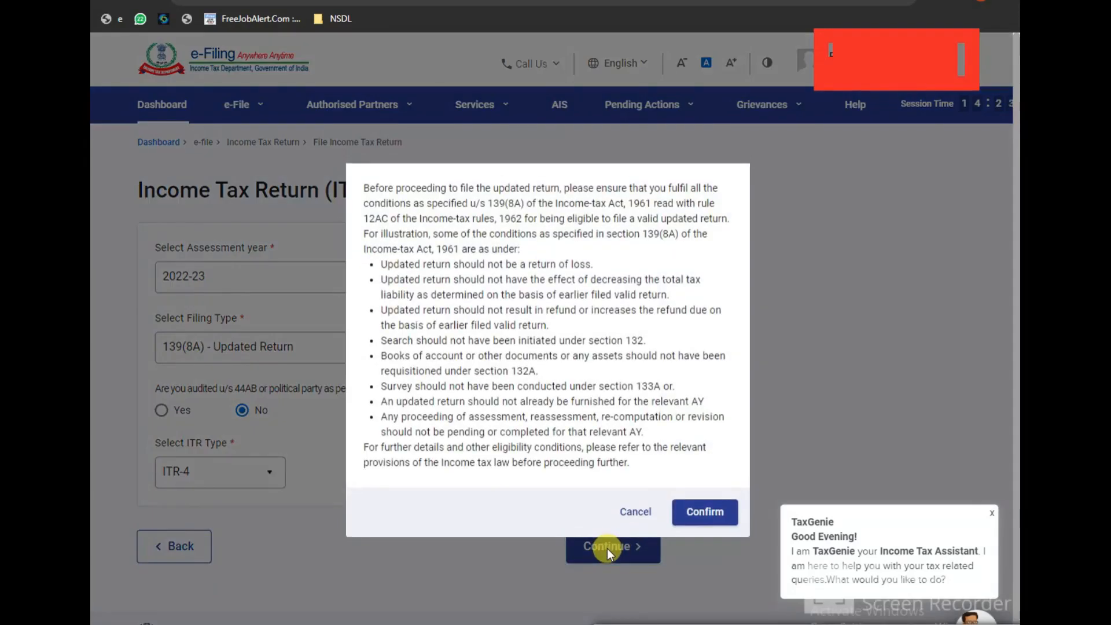
left_click(693, 512)
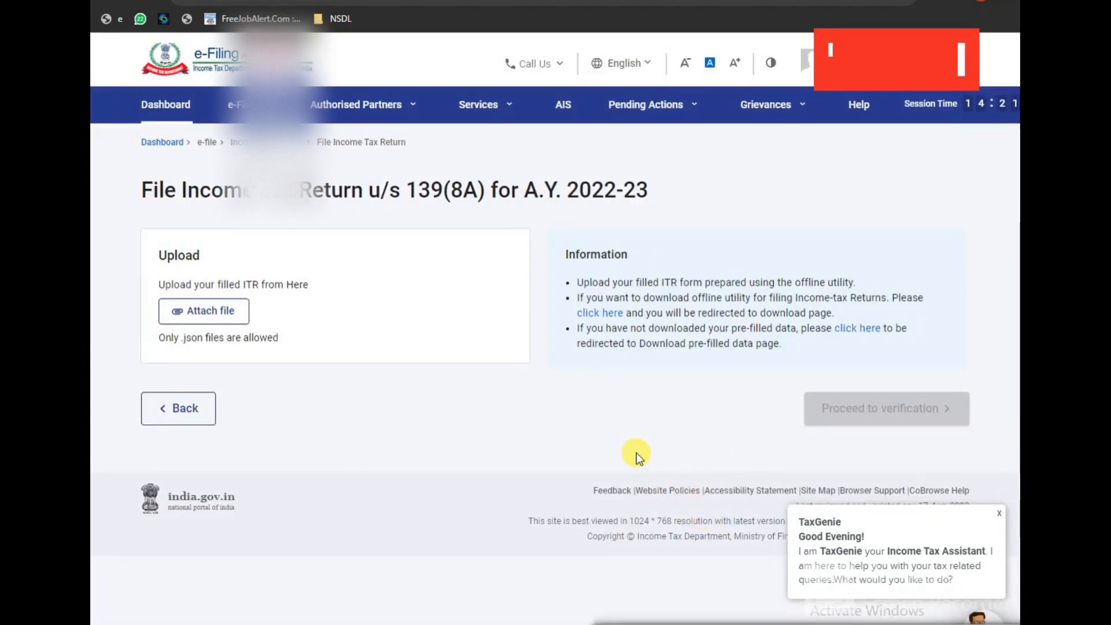
Step: Attach the generated ITR-4 JSON file from the Documents folder for validation
left_click(213, 313)
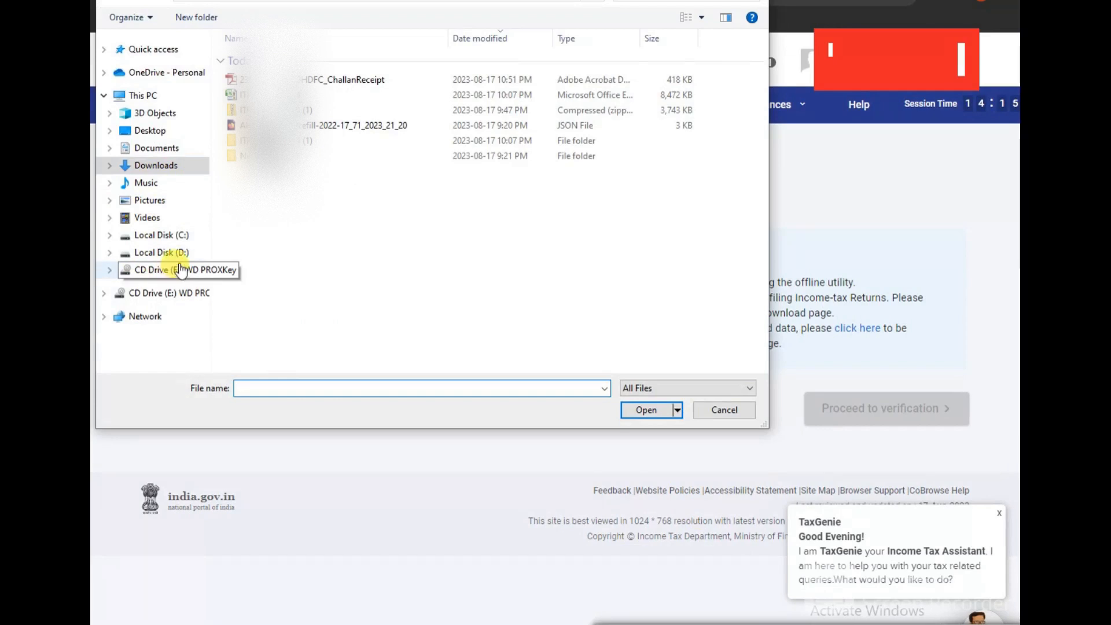
left_click(720, 412)
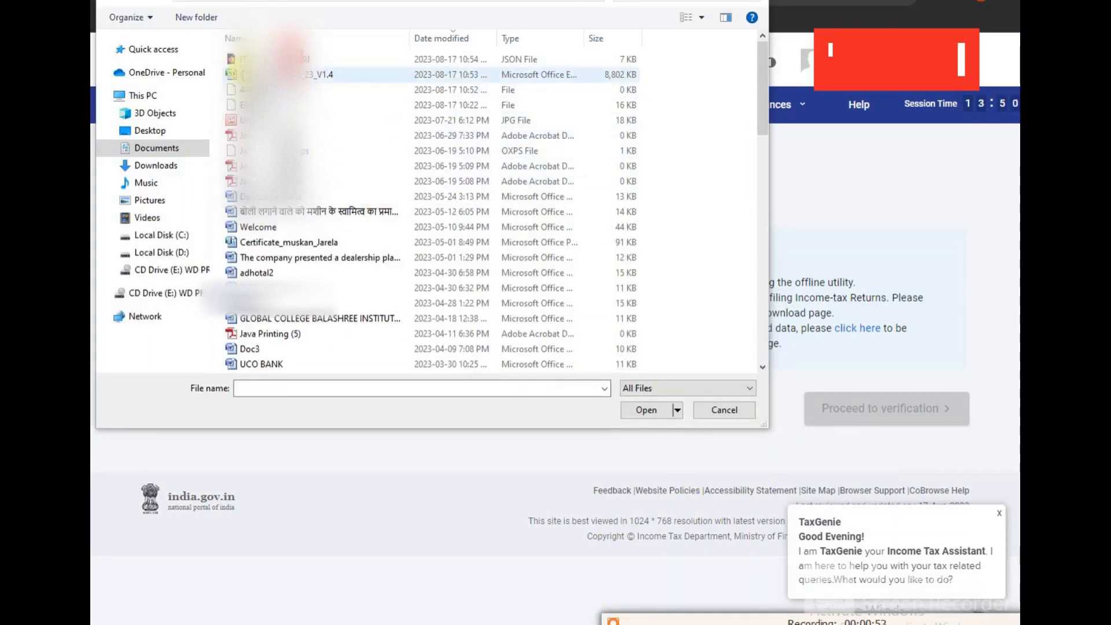
left_click(266, 59)
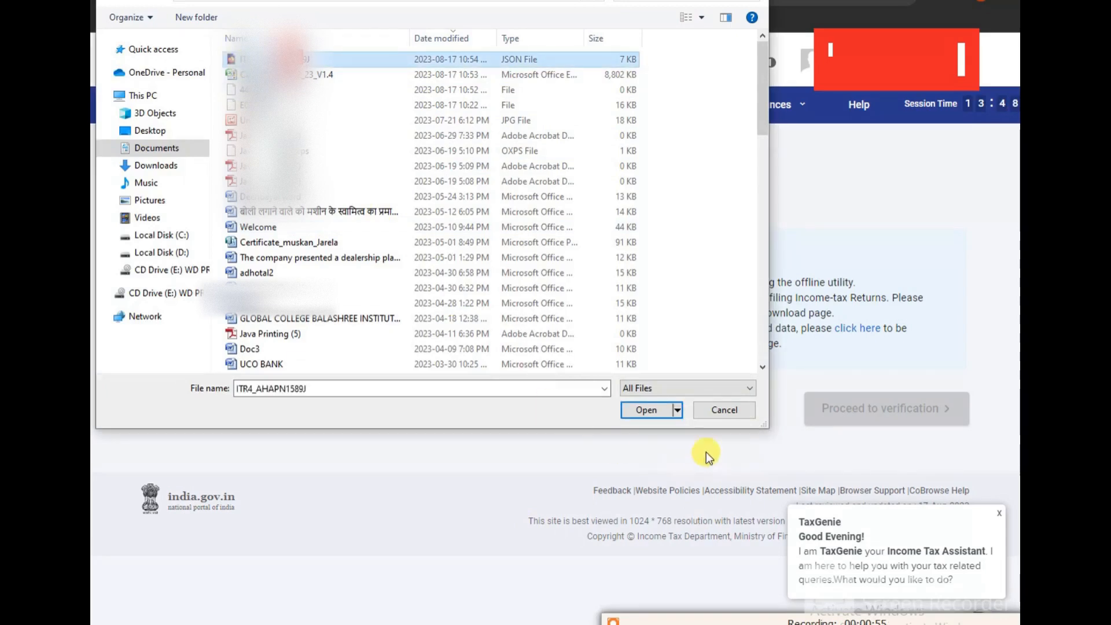
left_click(653, 415)
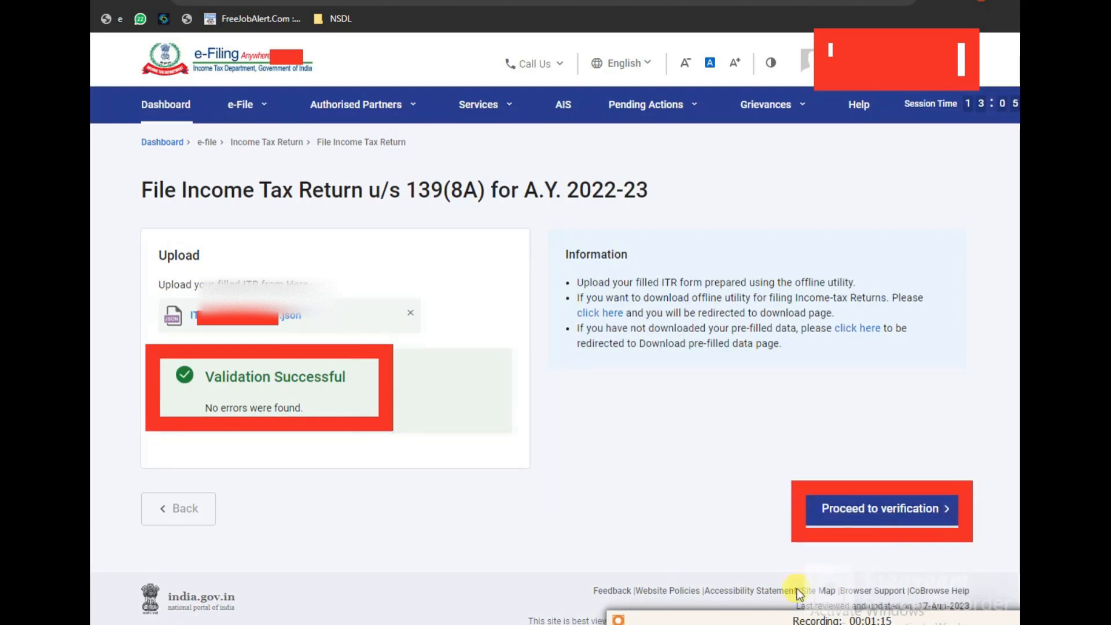
Step: Proceed to verification of the uploaded return and review the verification notes
left_click(853, 509)
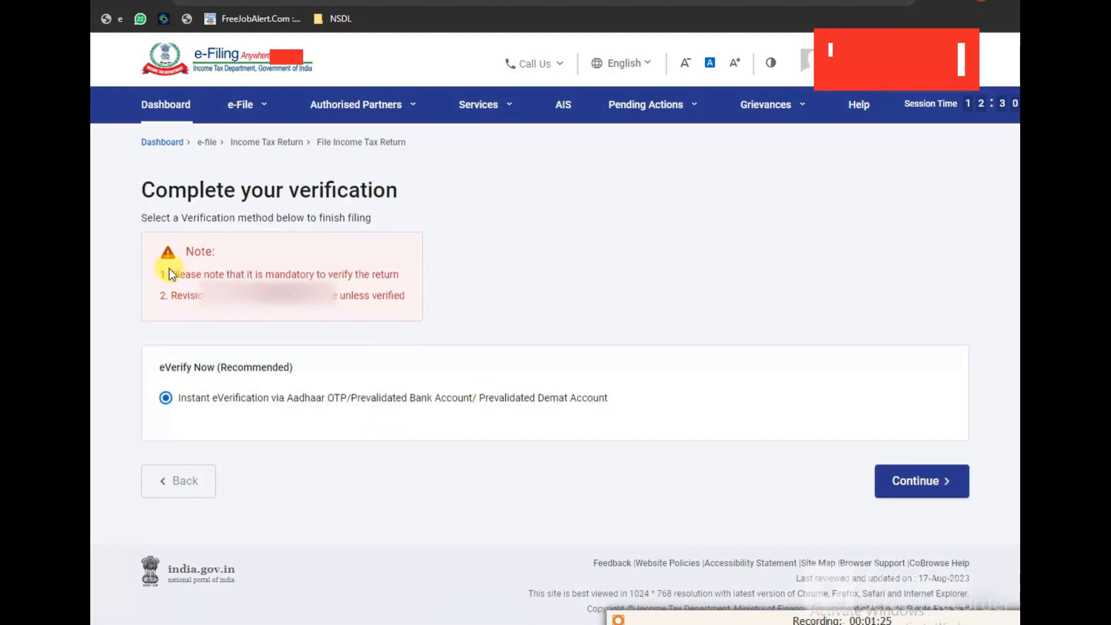
left_click_drag(169, 269, 417, 290)
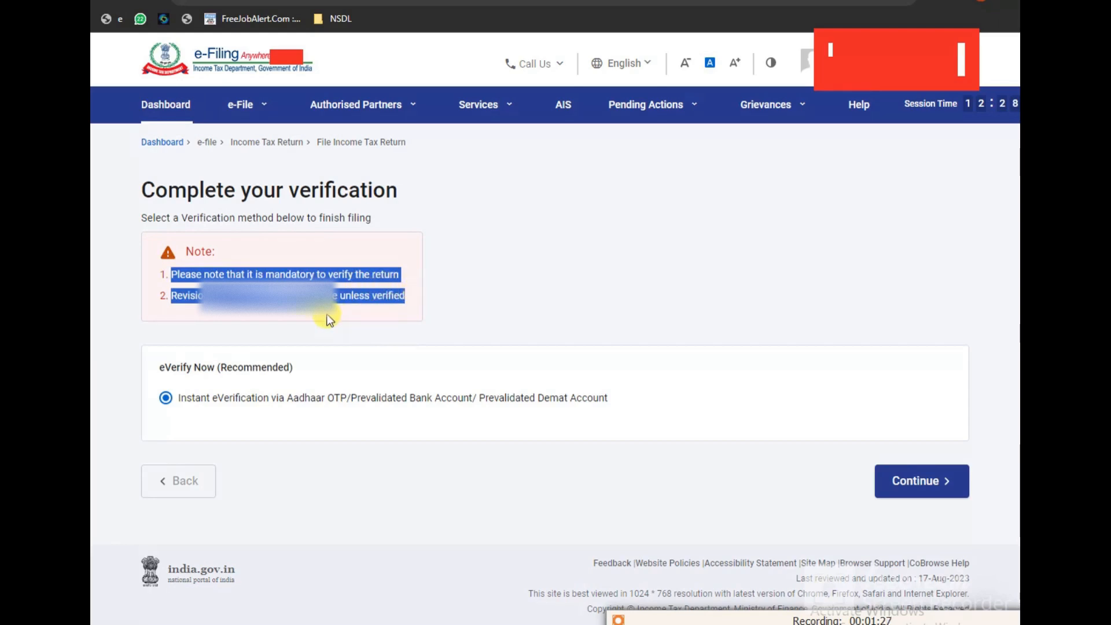
left_click(478, 325)
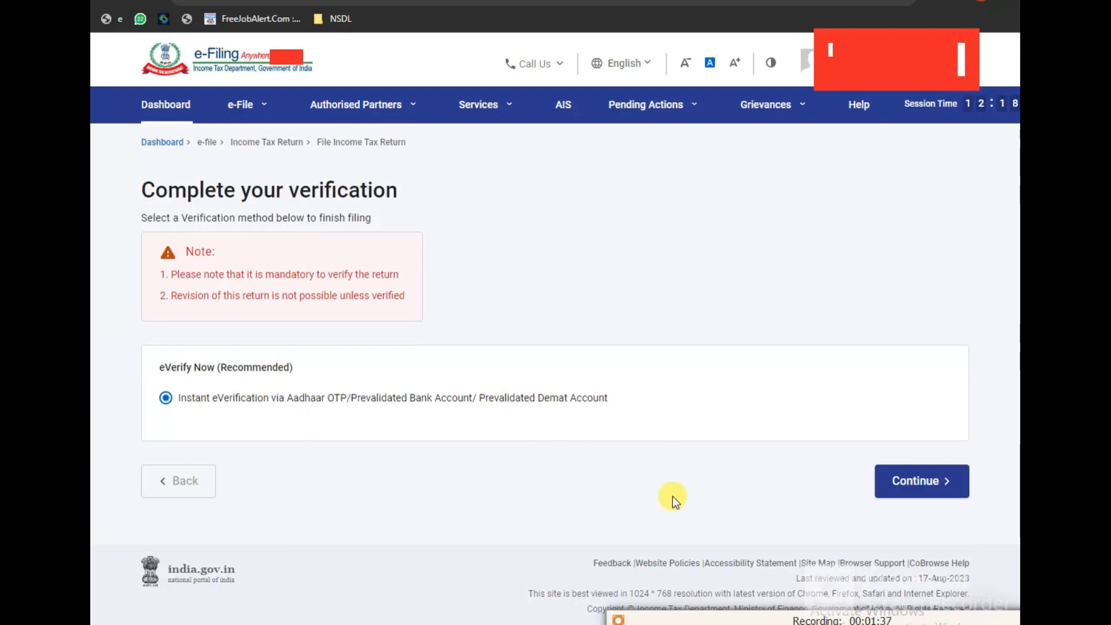
Step: Choose Aadhaar mobile OTP e-verification, agree to Aadhaar validation, and generate the OTP
left_click(921, 485)
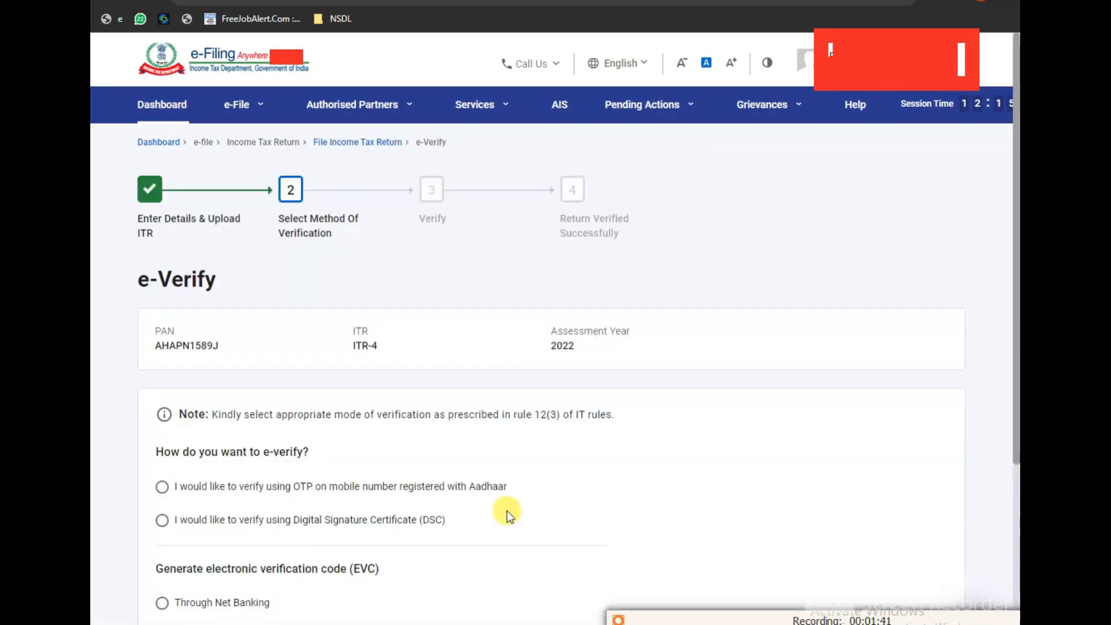
scroll(453, 446, "down", 3)
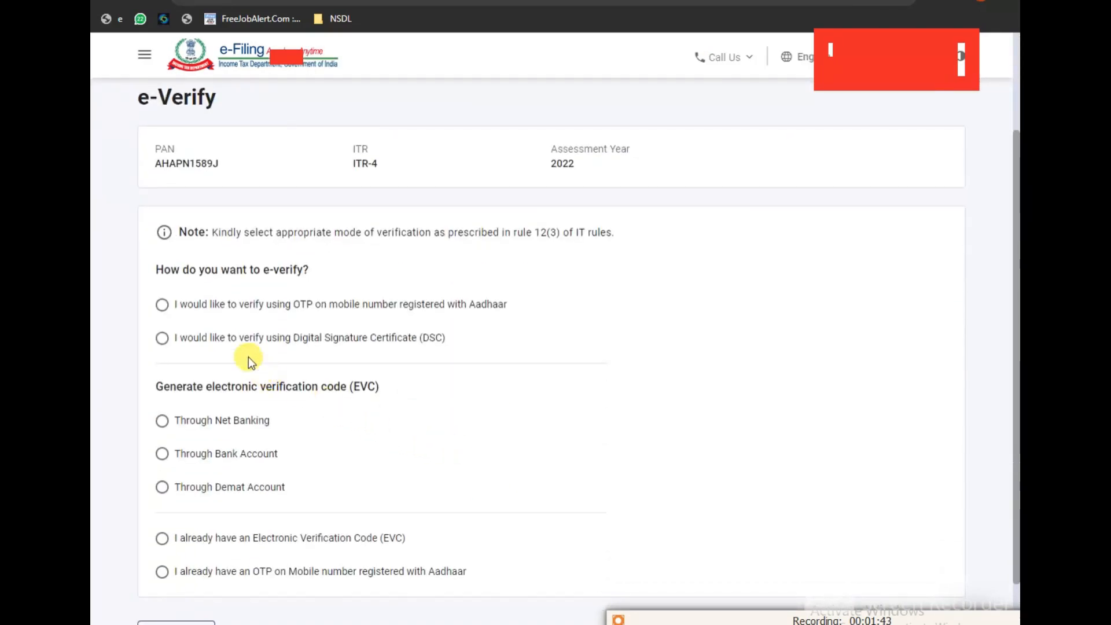
left_click(162, 305)
scroll(551, 516, "down", 2)
left_click(900, 519)
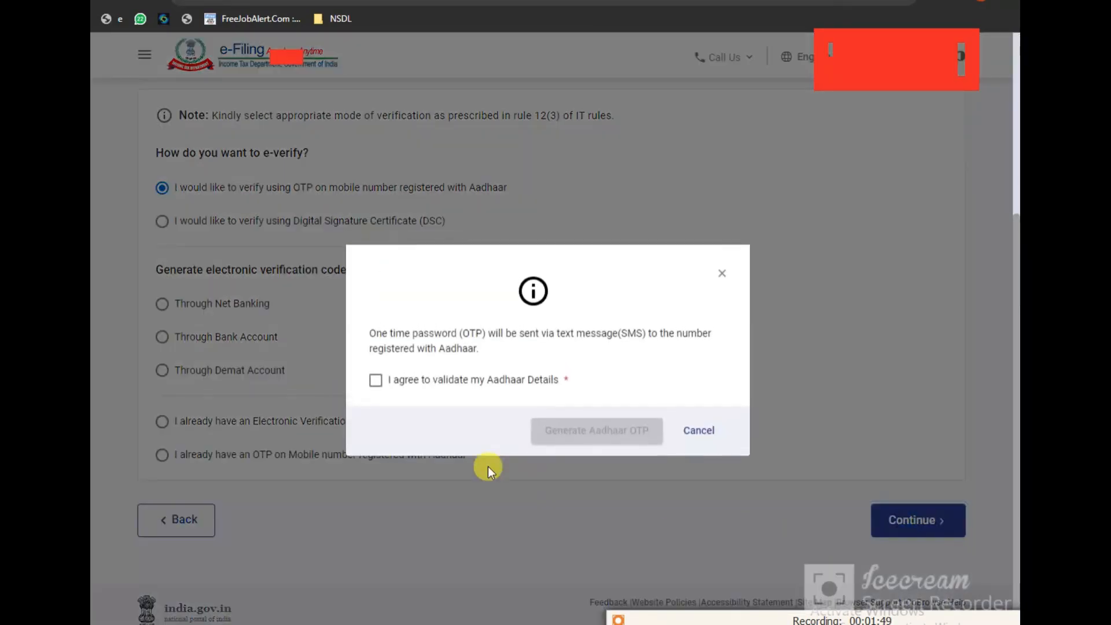
left_click(385, 380)
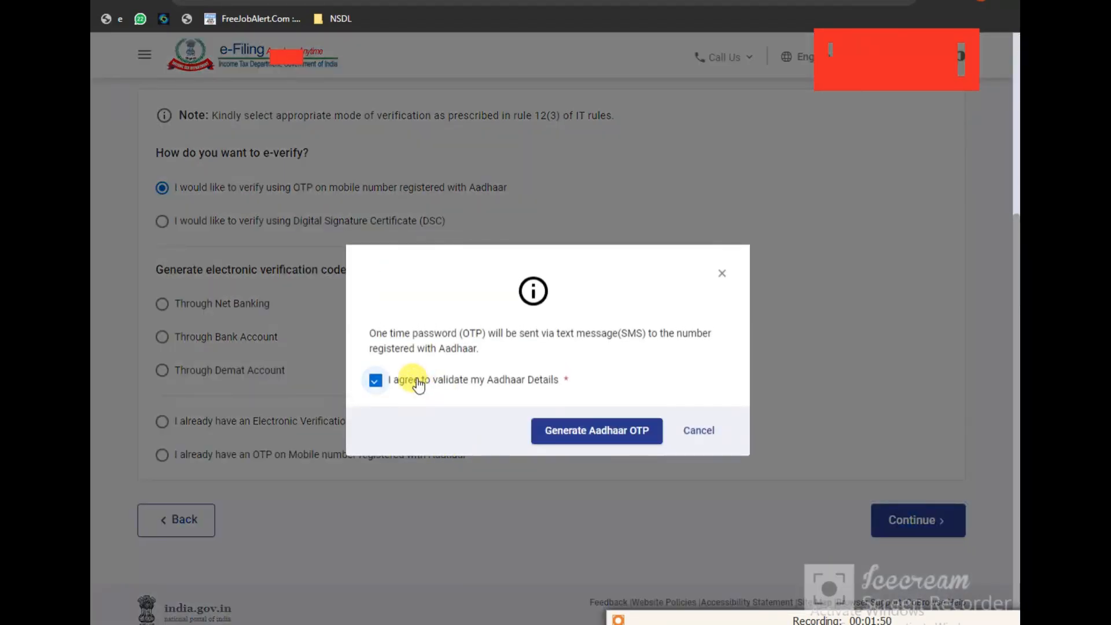
left_click(589, 431)
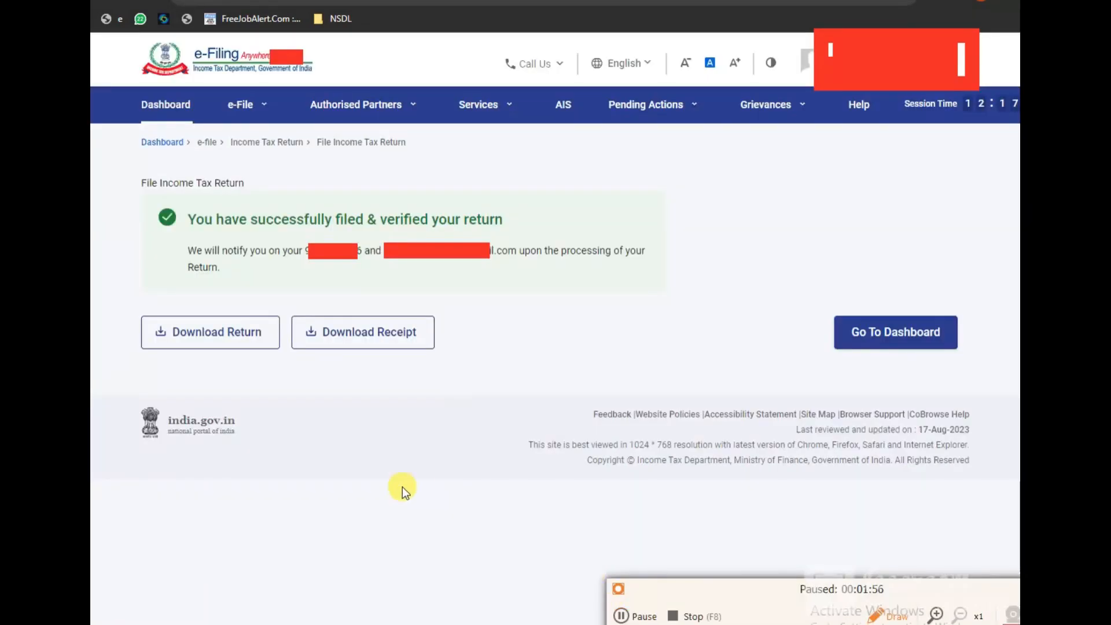
Step: Highlight the success message confirming the return is filed and verified
mouse_move(131, 201)
left_mouse_down()
mouse_move(466, 199)
mouse_move(686, 276)
left_mouse_up()
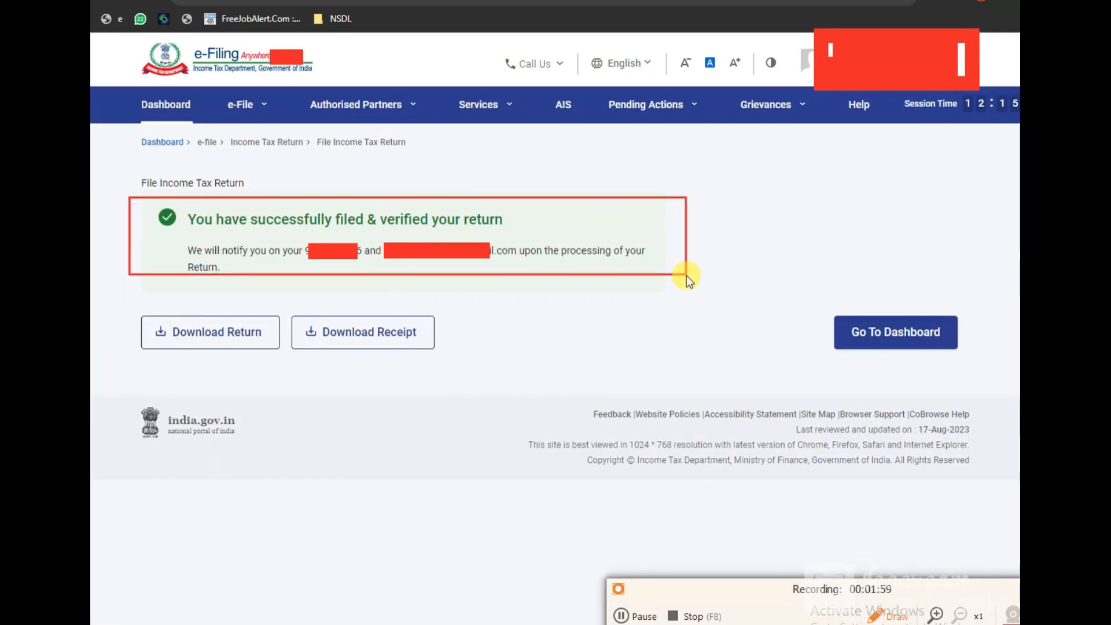
left_click_drag(288, 305, 460, 366)
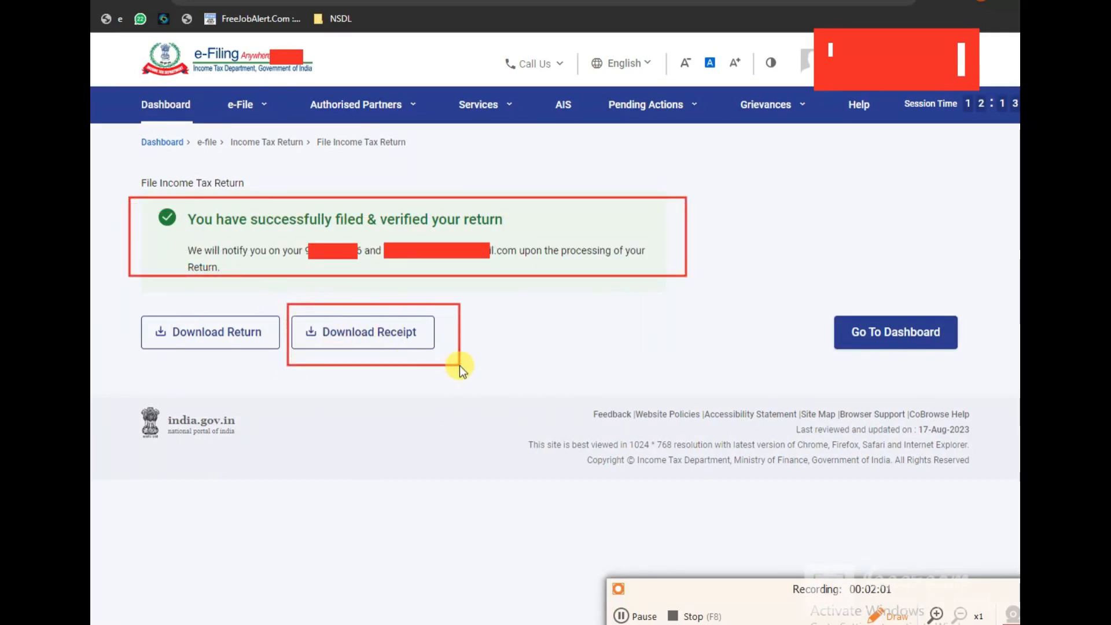